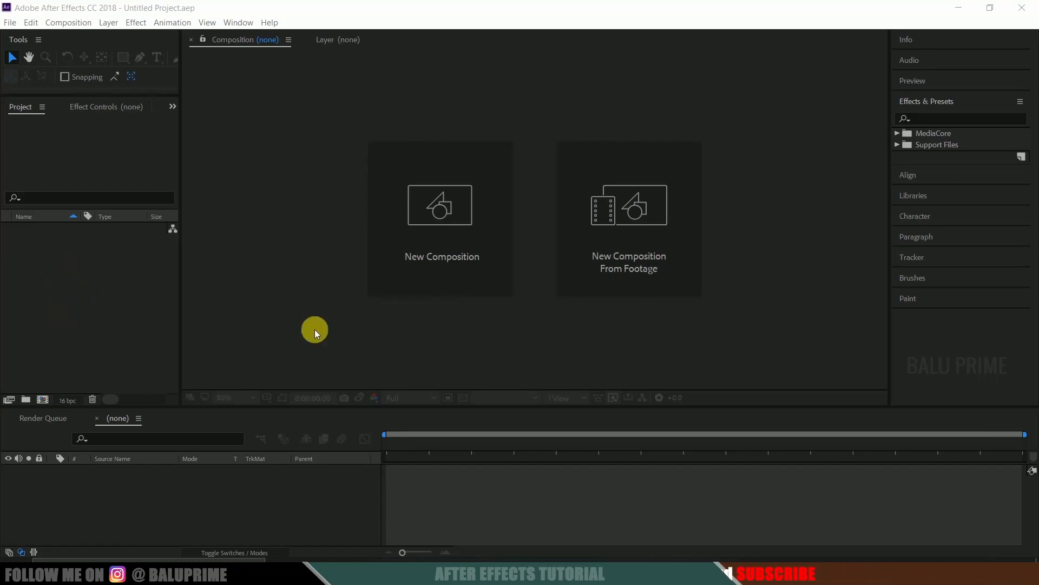
Create a new composition with the HDTV 1080 29.97 preset, 29.97 frames per second and a duration of 0:00:10:01
left_click(427, 259)
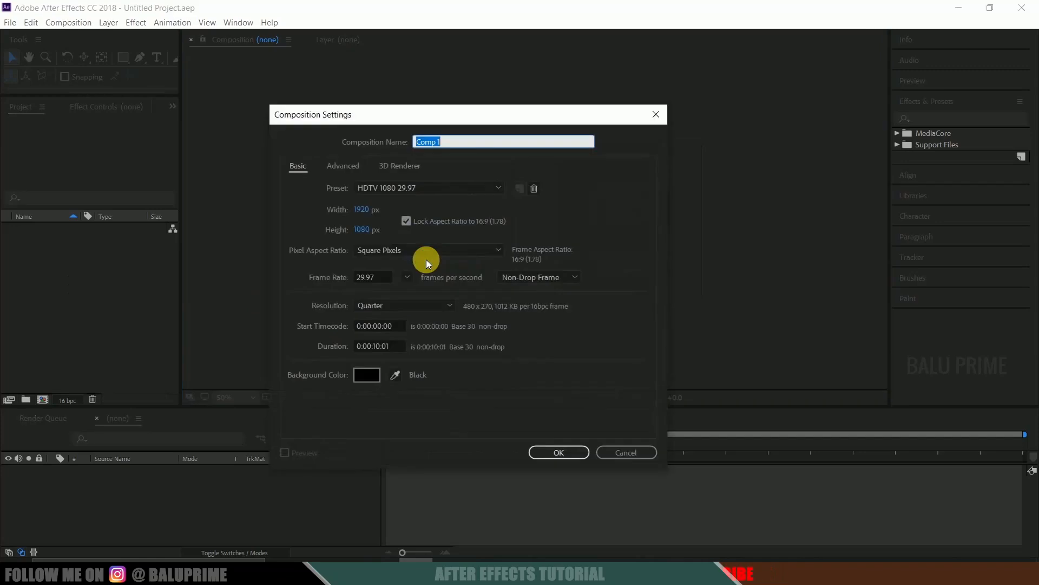
left_click(403, 190)
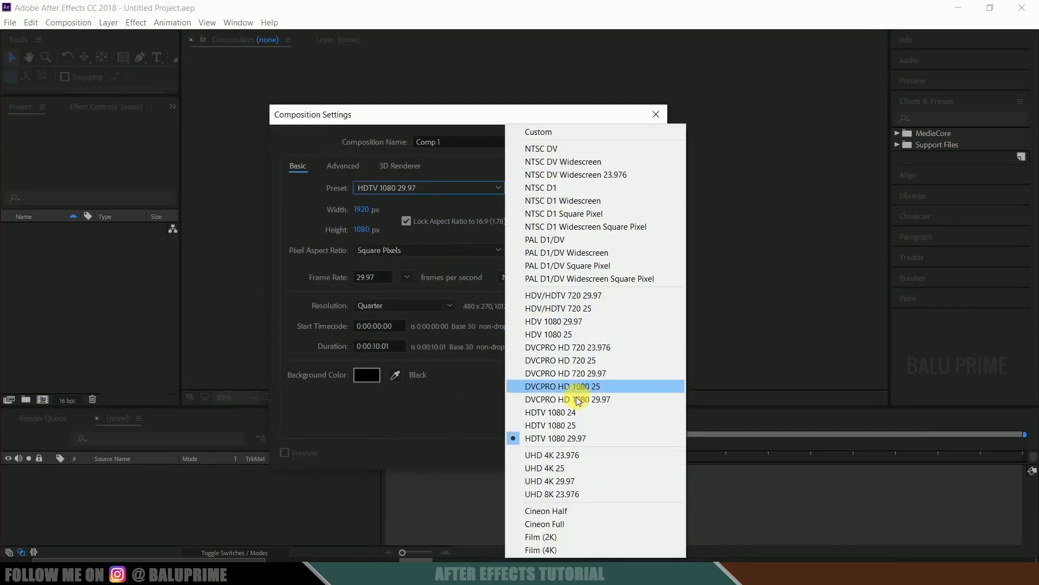
left_click(559, 439)
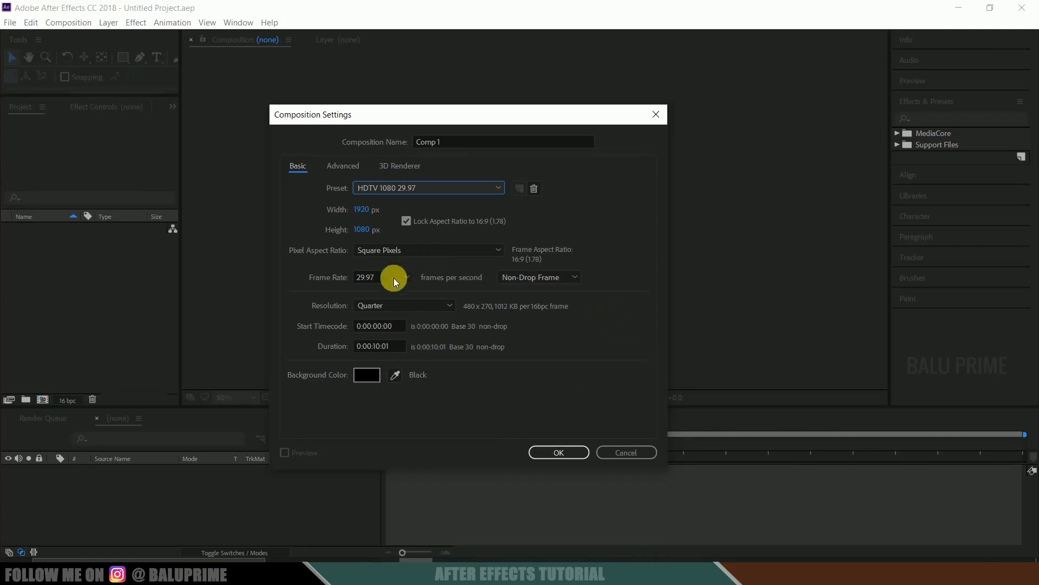
left_click_drag(388, 282, 351, 283)
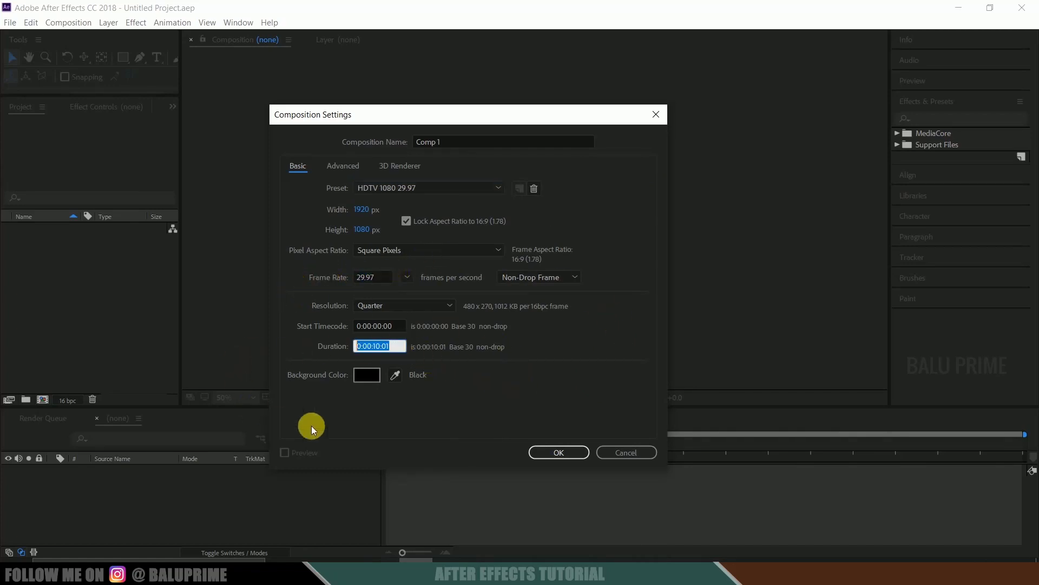
left_click(545, 454)
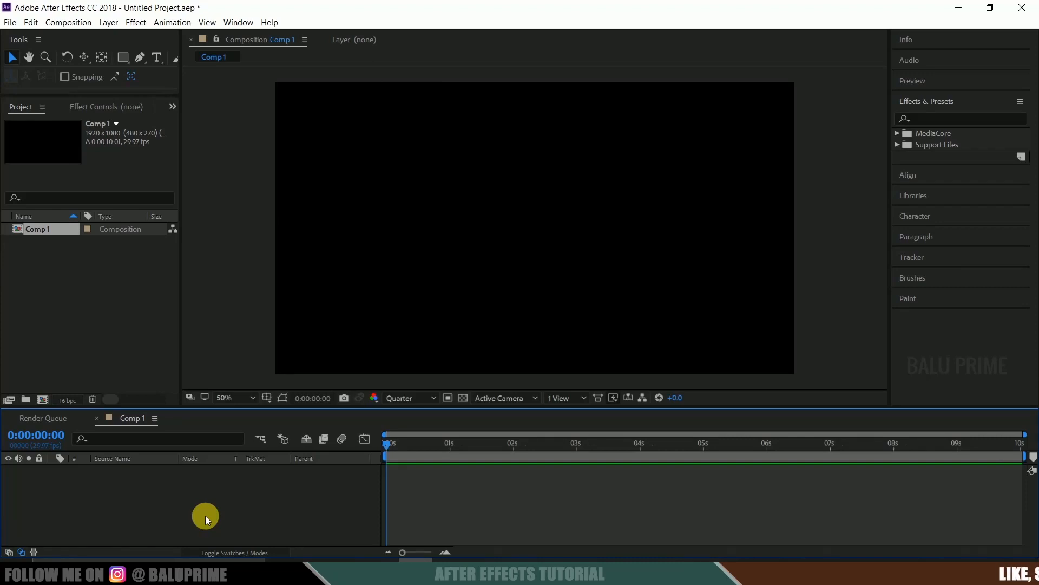
Switch to Mixamo in the browser, search the animations for "dancing" and apply Silly Dancing to the character
left_click(685, 568)
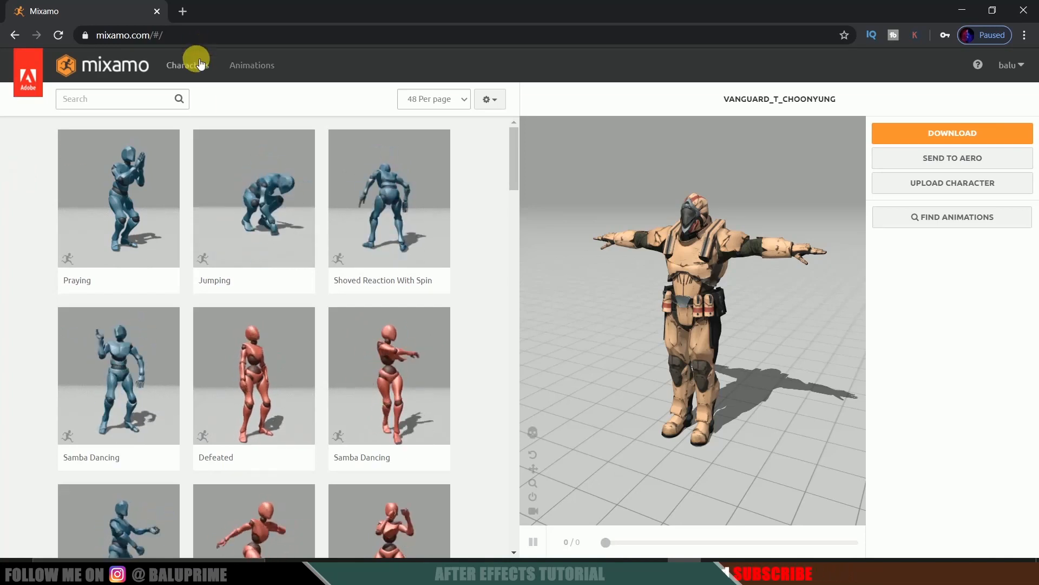
scroll(348, 320, "down", 5)
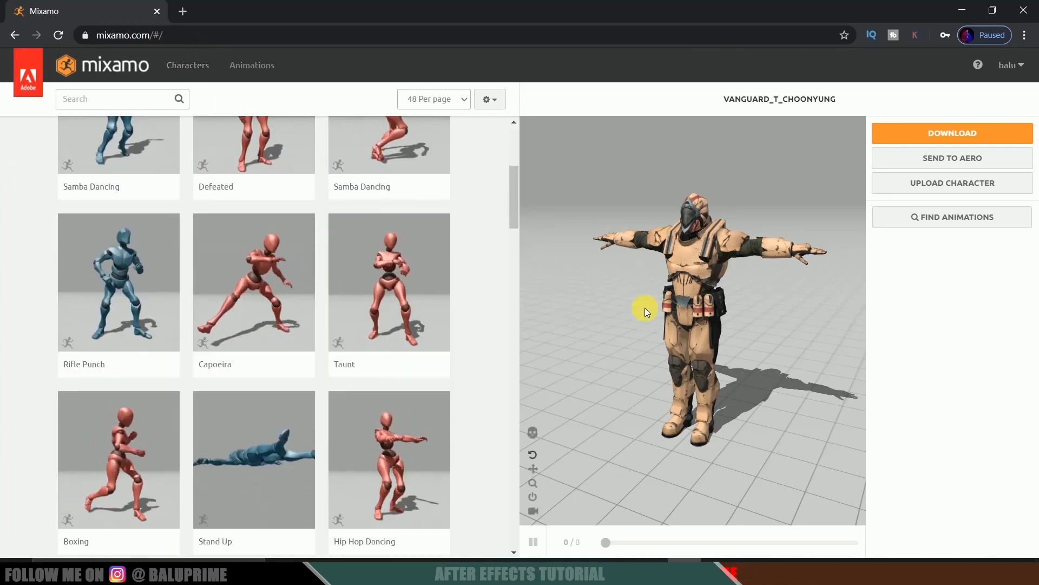
scroll(460, 378, "down", 7)
scroll(460, 378, "up", 12)
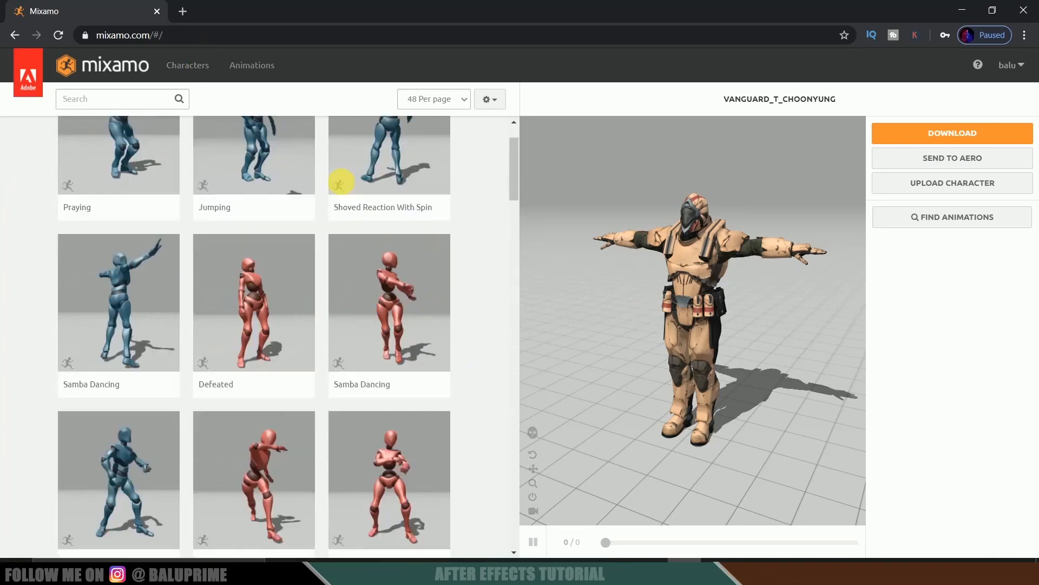
left_click(248, 75)
left_click(87, 103)
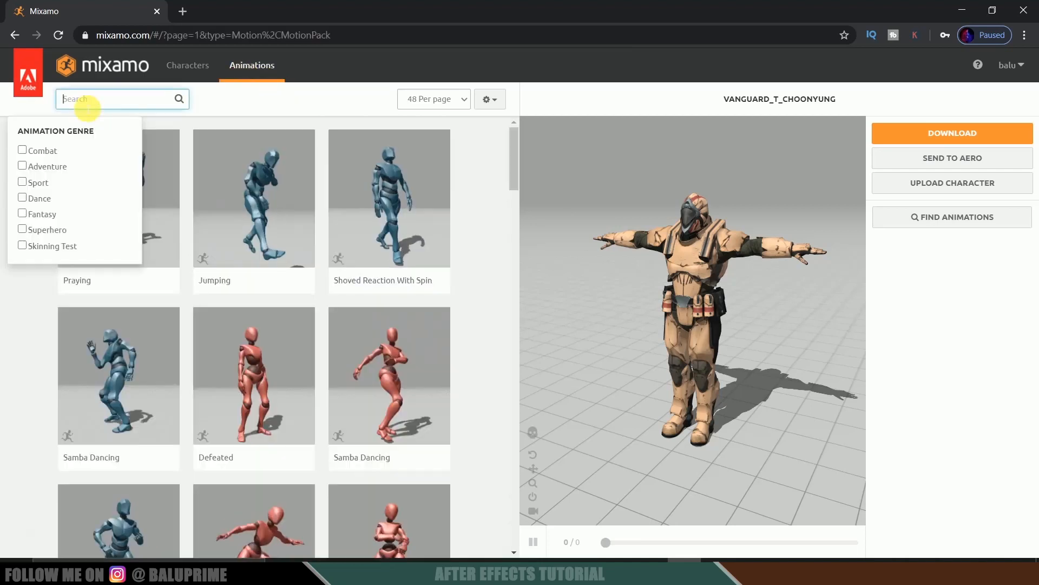
type("dancing")
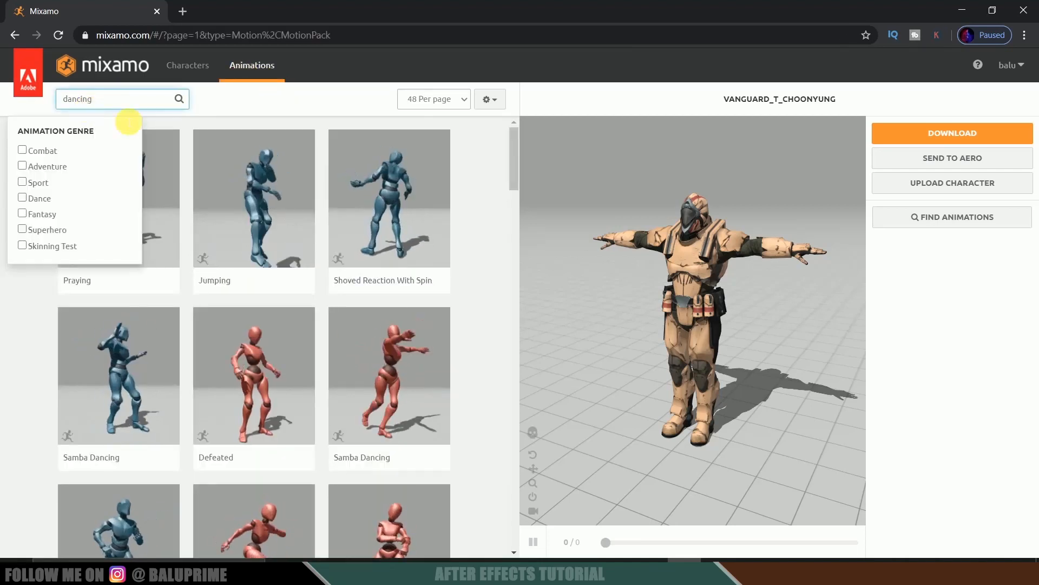
key("Return")
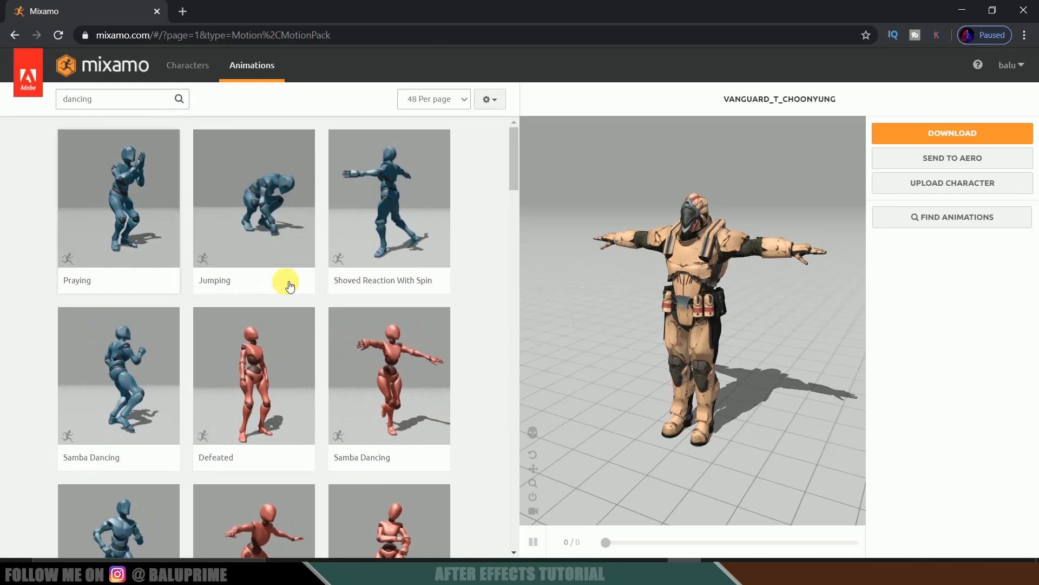
scroll(283, 329, "down", 10)
left_click(290, 332)
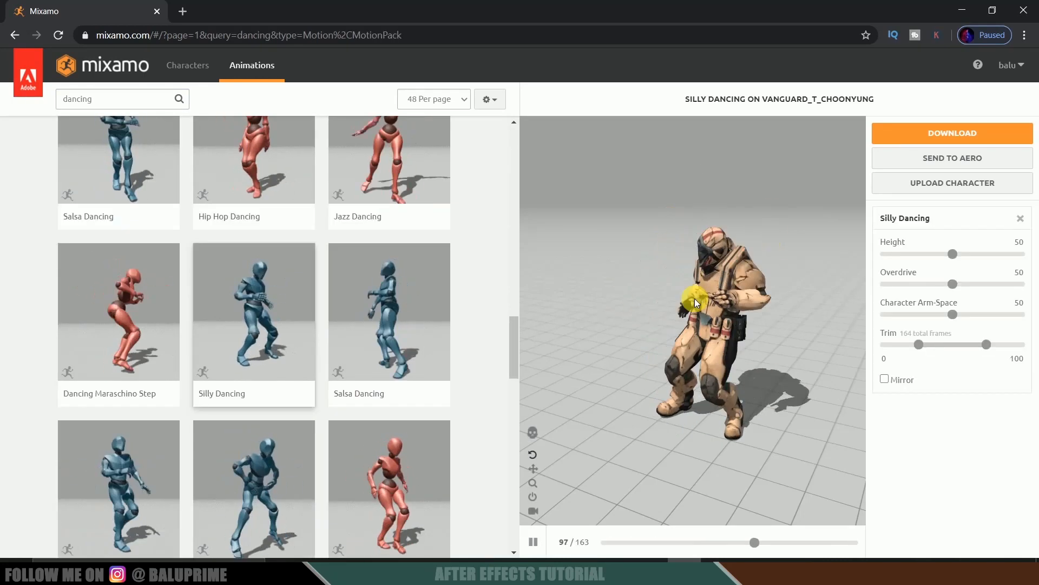
left_click(945, 134)
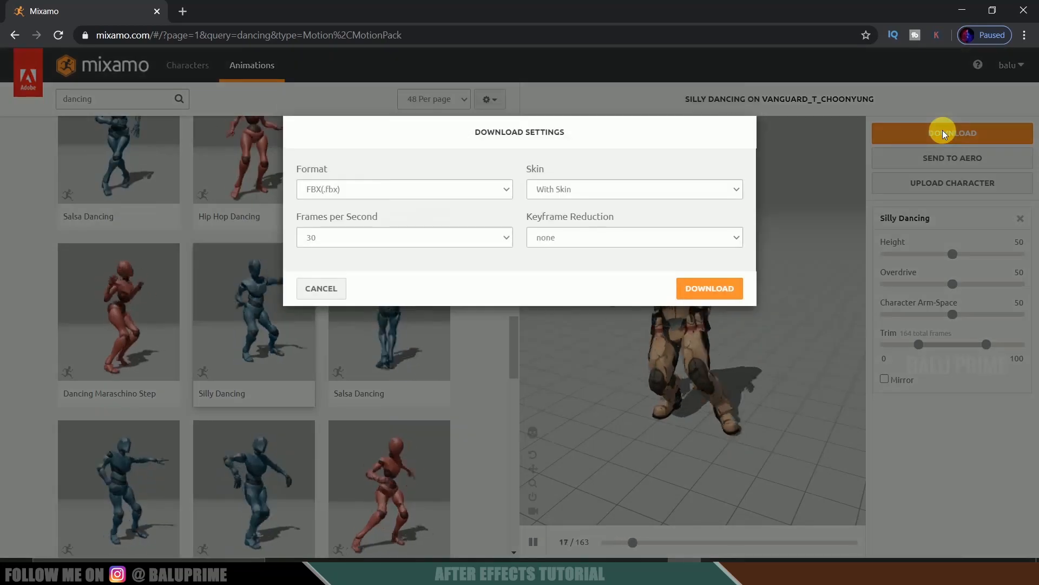
left_click(452, 189)
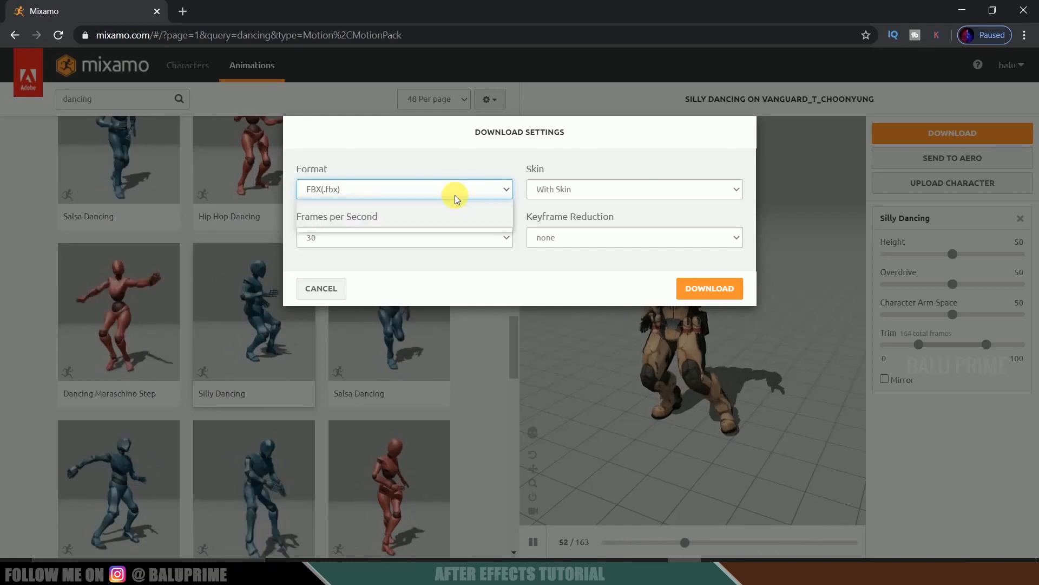
left_click(362, 204)
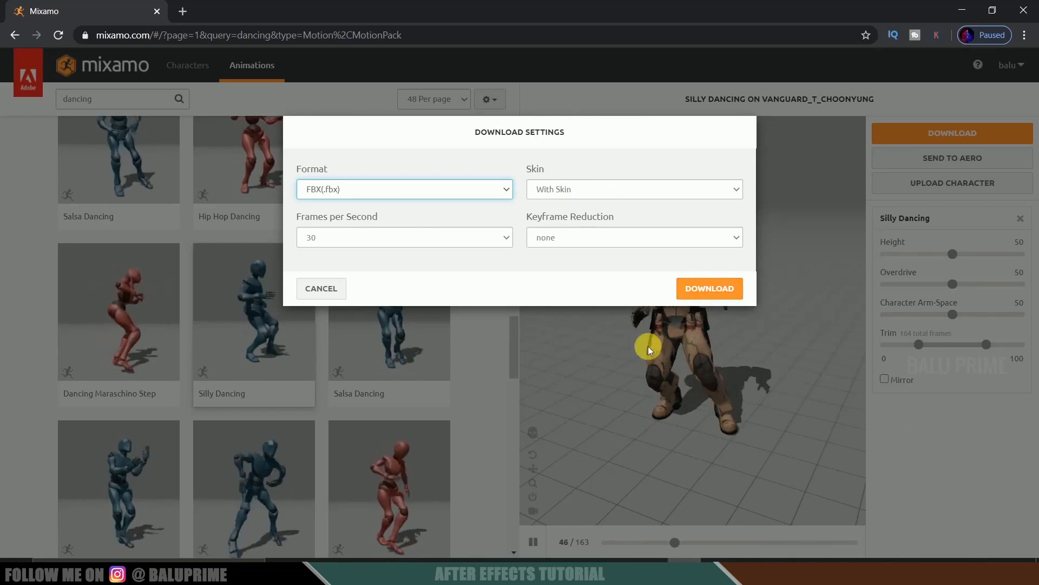
left_click(328, 289)
left_click(953, 133)
left_click(417, 188)
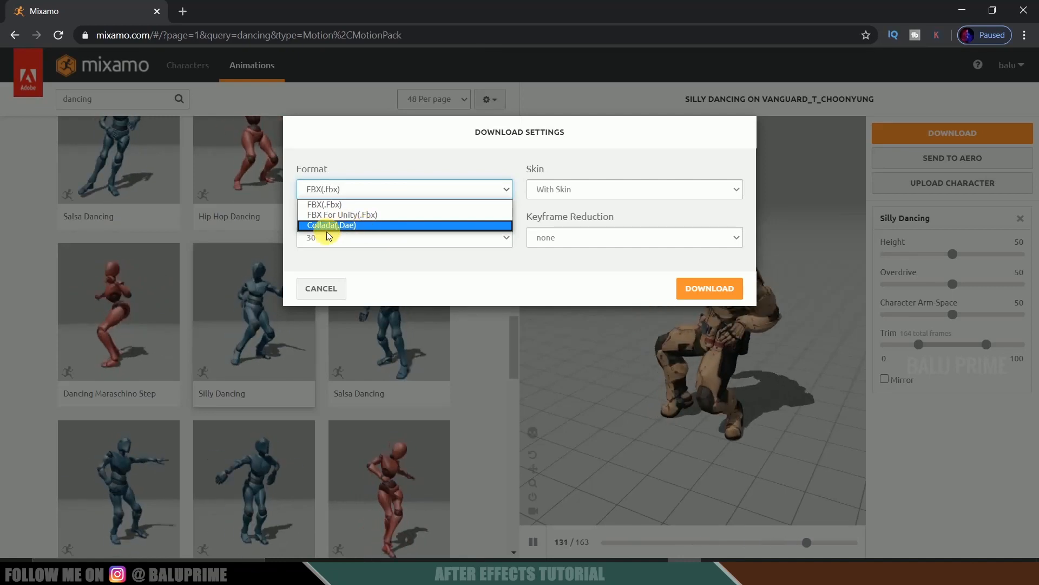
left_click(352, 226)
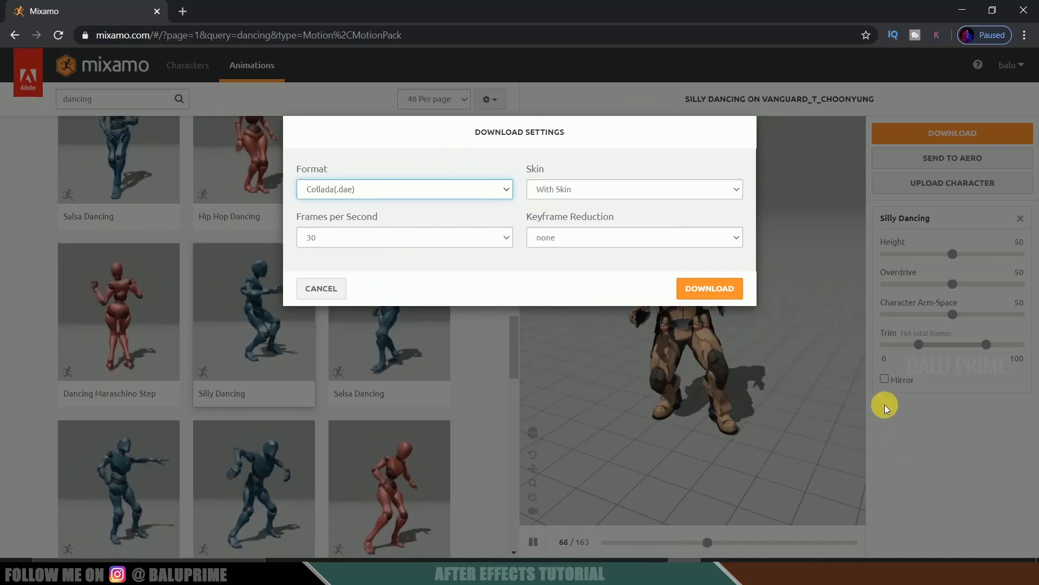
left_click(319, 289)
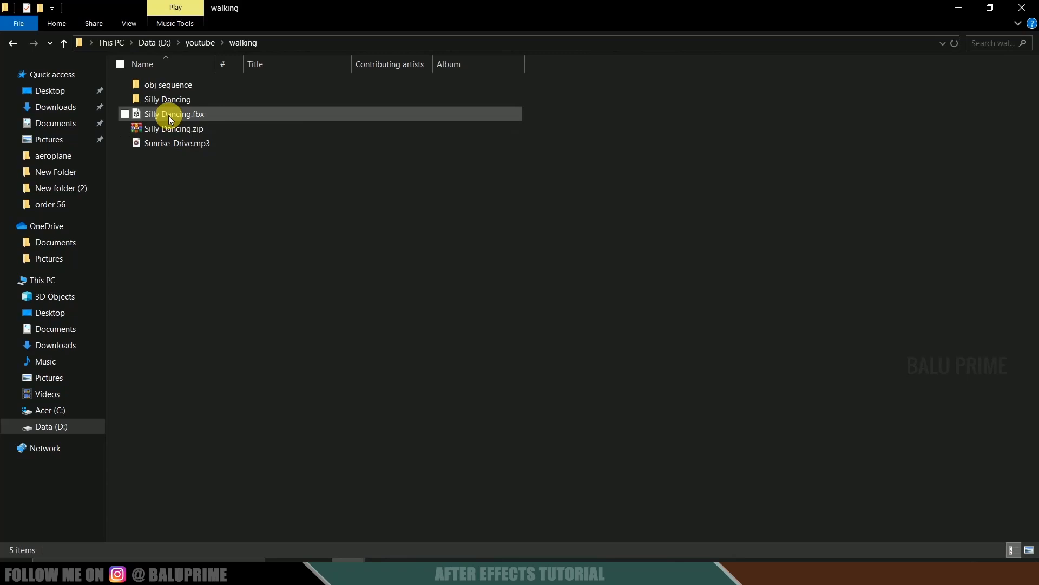
Switch to File Explorer and examine the Silly Dancing FBX and ZIP files and the textures in the Silly Dancing folder
left_click(170, 117)
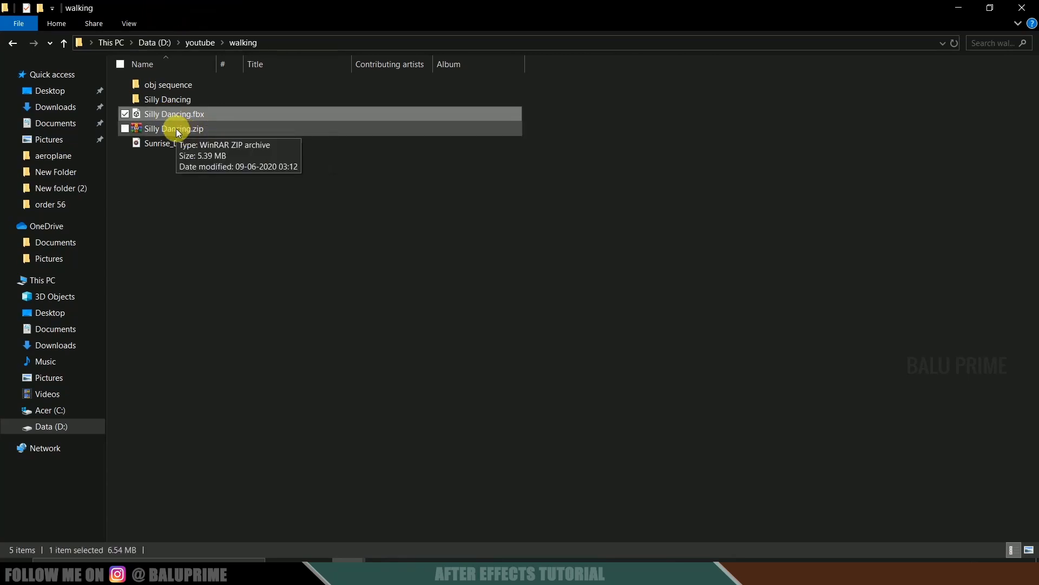
left_click(176, 128)
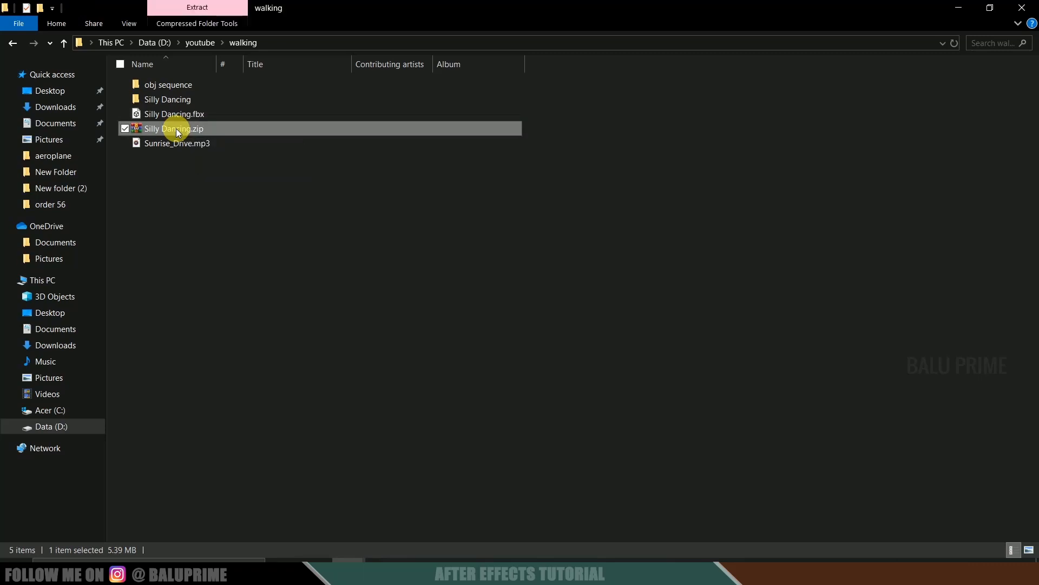
double_click(162, 99)
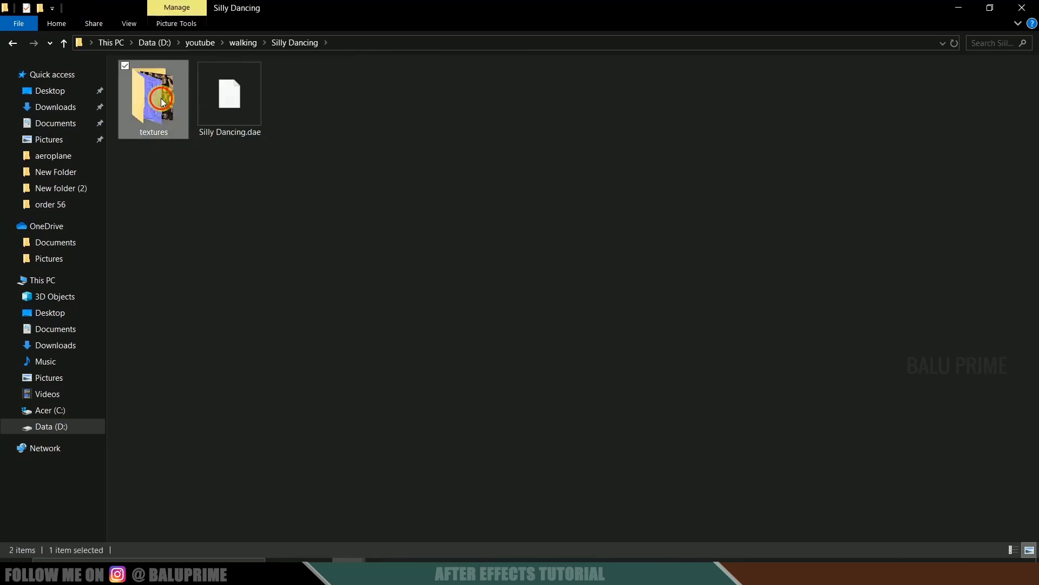
double_click(162, 99)
left_click_drag(272, 207, 349, 275)
key("alt+Left")
key("alt+Left")
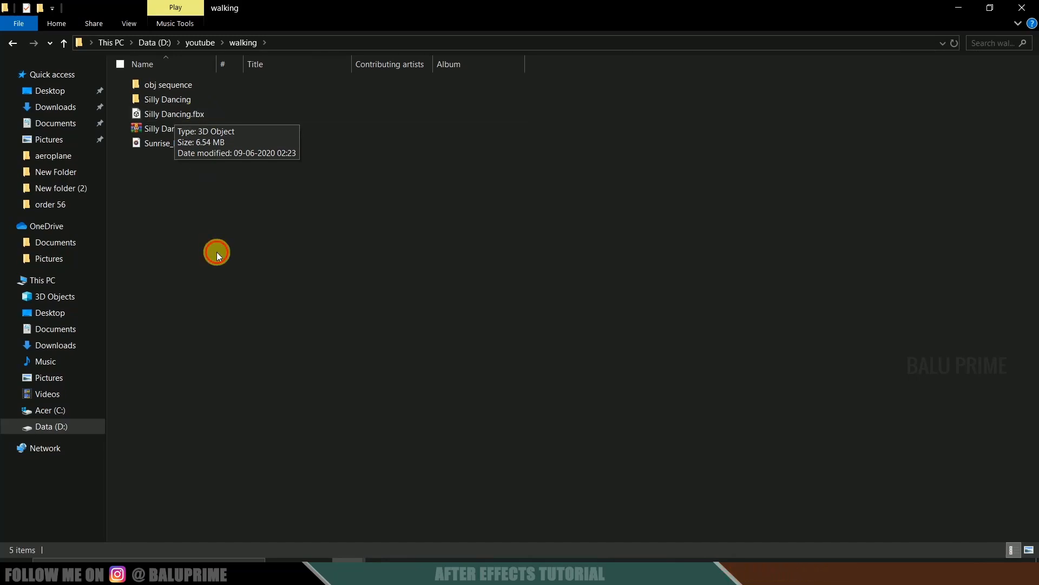
Switch to Blender and delete the default camera, cube and light from the scene
left_click(561, 570)
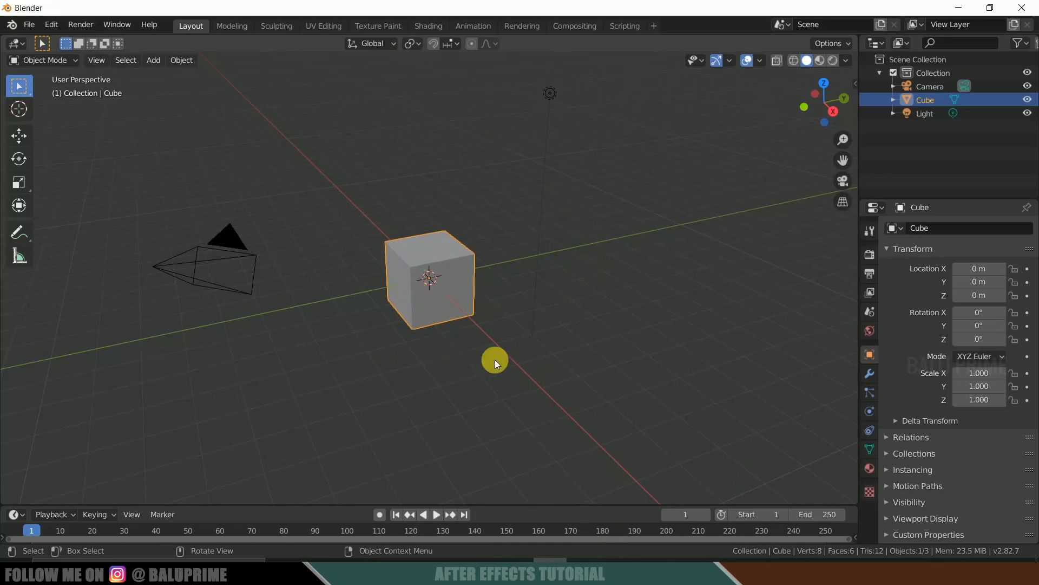
key("a")
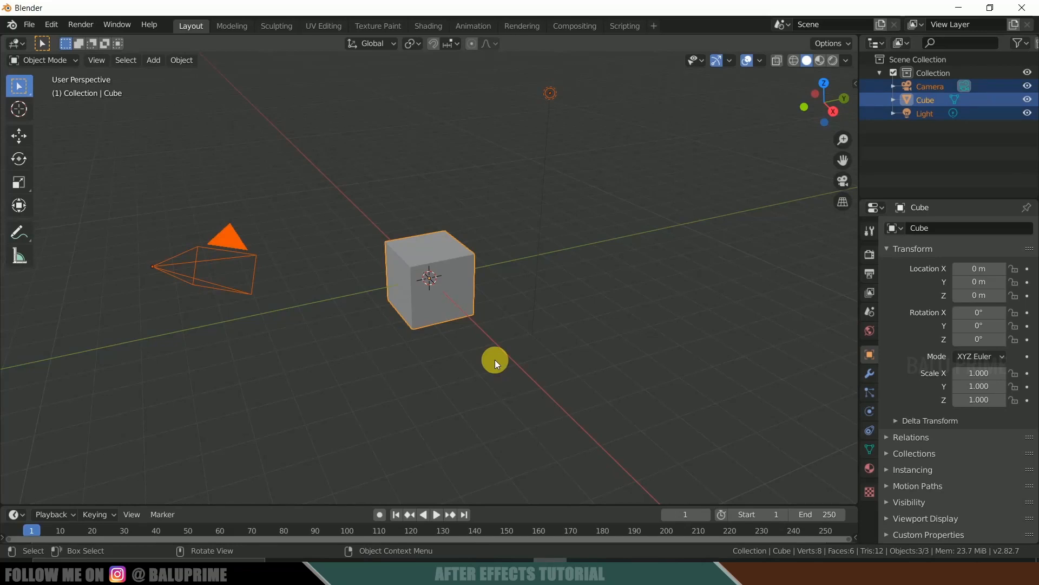
key("Delete")
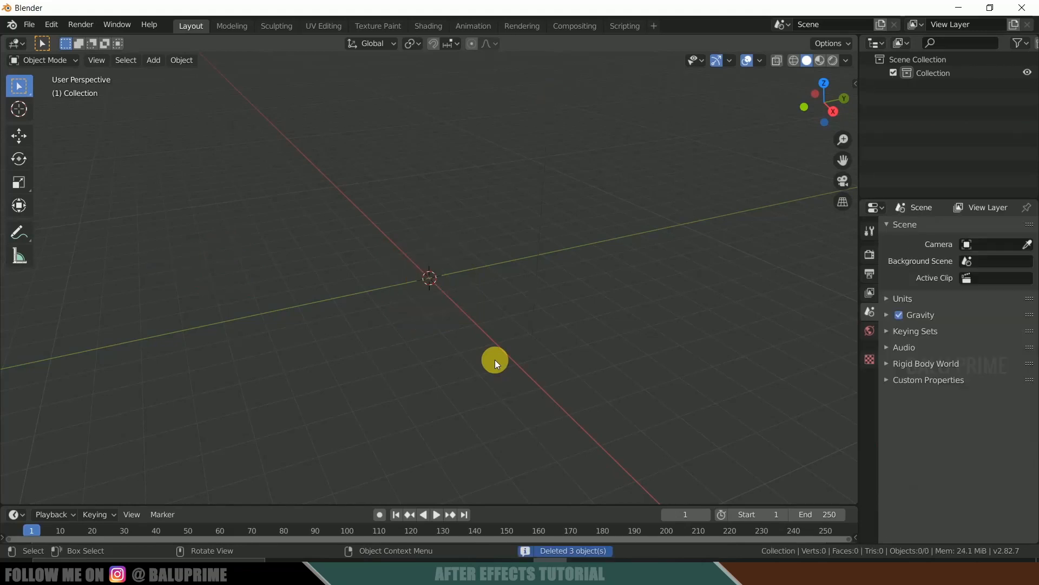
Import Silly Dancing.fbx from the D:\youtube\walking folder as an FBX file
left_click(31, 25)
mouse_move(119, 206)
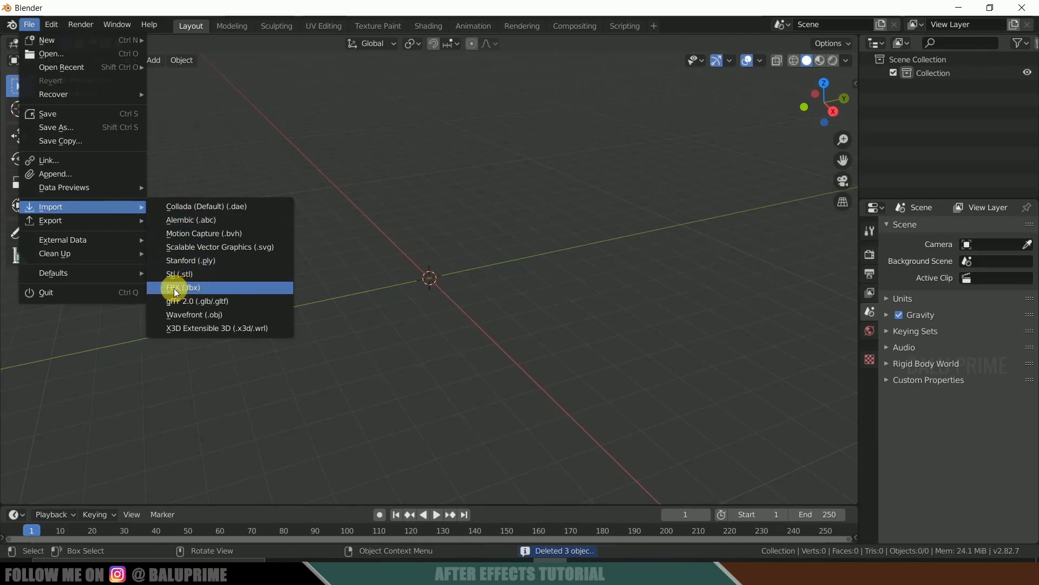
left_click(190, 291)
left_click(222, 152)
scroll(421, 461, "down", 2)
double_click(379, 472)
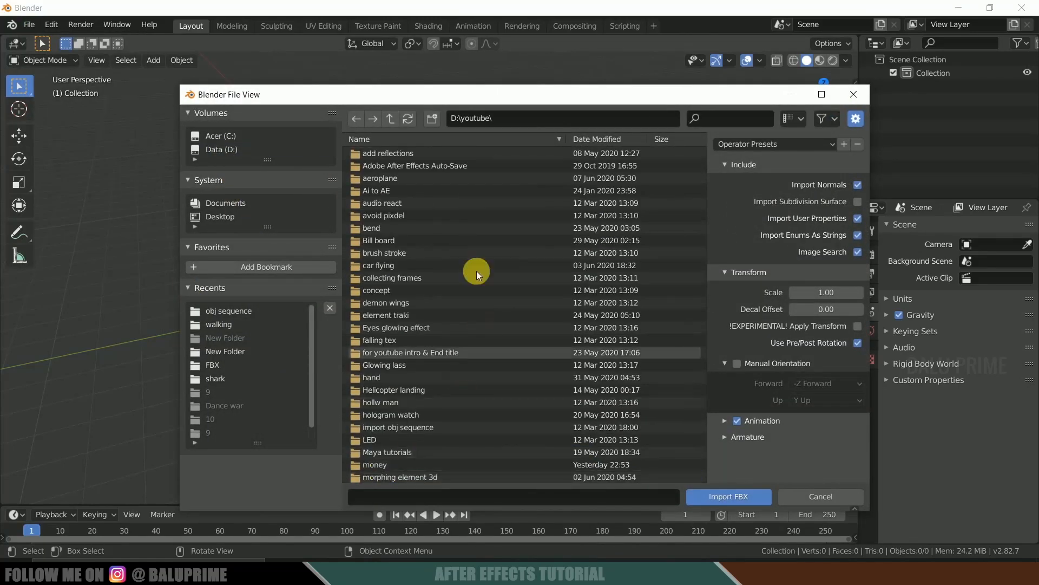
scroll(445, 304, "down", 5)
scroll(492, 246, "up", 3)
scroll(437, 447, "down", 4)
double_click(373, 475)
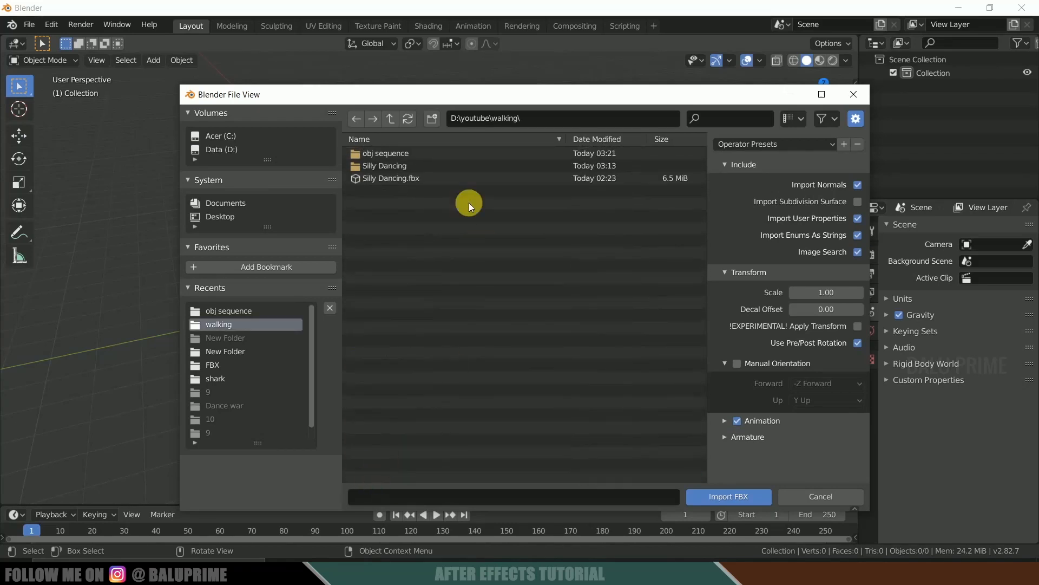
left_click(369, 179)
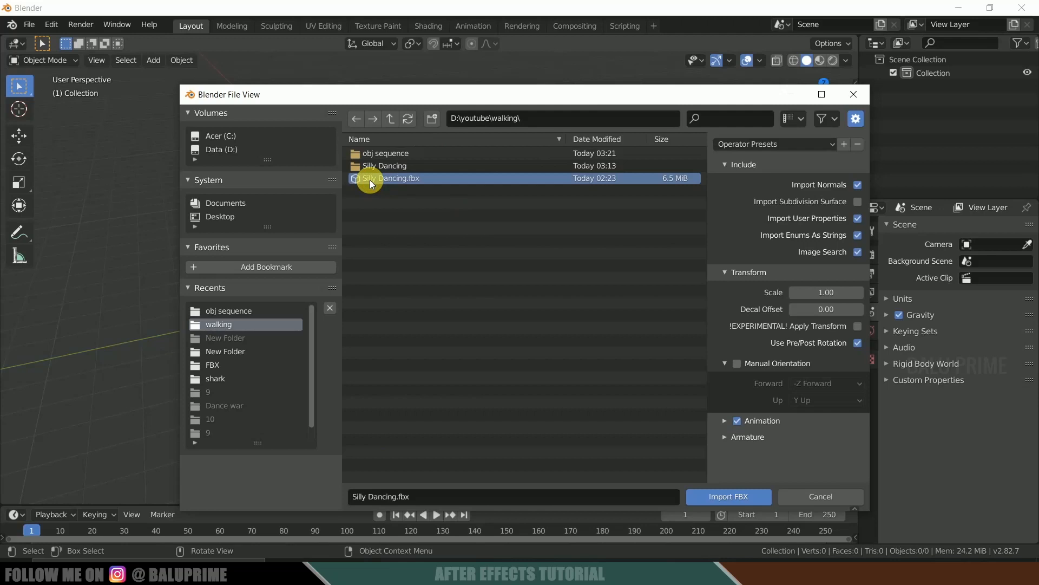
left_click(722, 494)
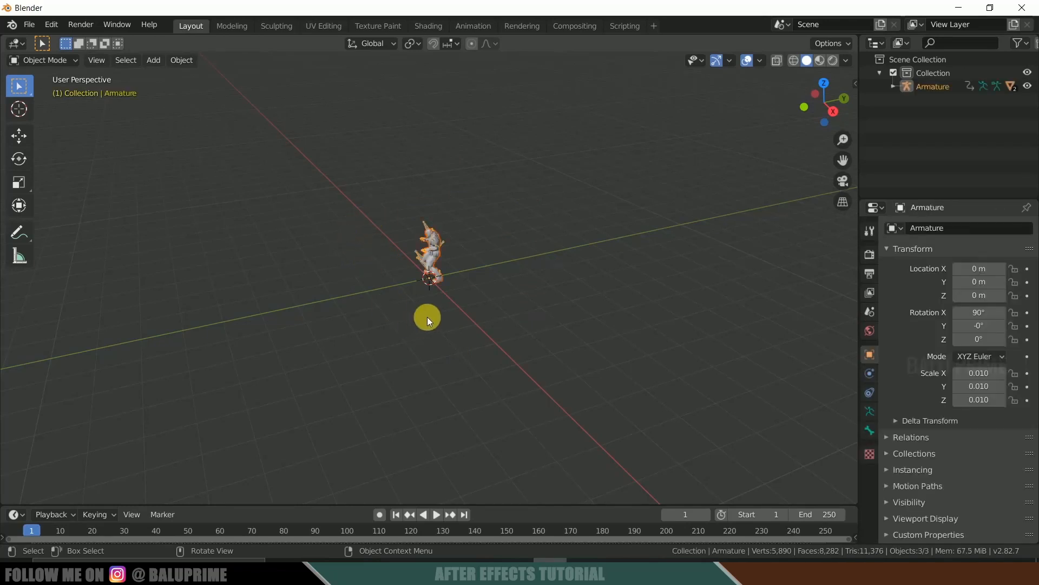
Play back the imported dance animation and set the timeline's end frame to 239
scroll(427, 316, "up", 5)
middle_click_drag(428, 326, 412, 347)
key("space")
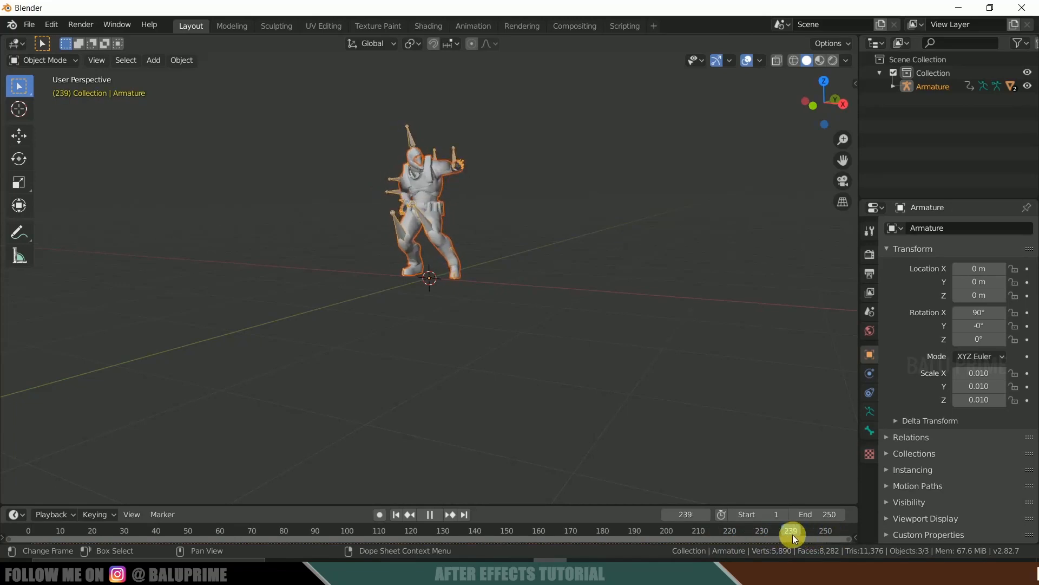
key("space")
left_click(55, 514)
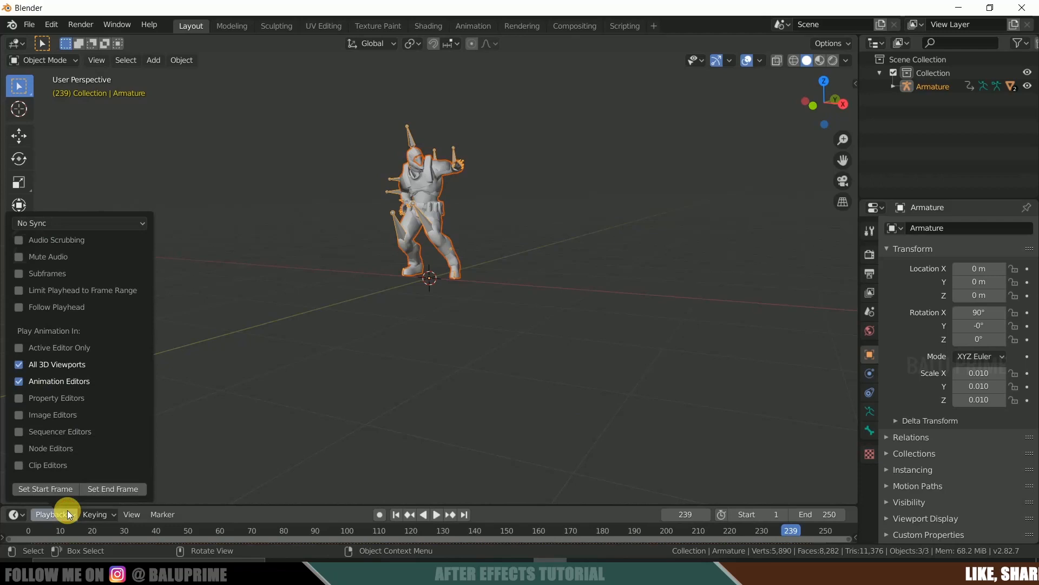
left_click(112, 489)
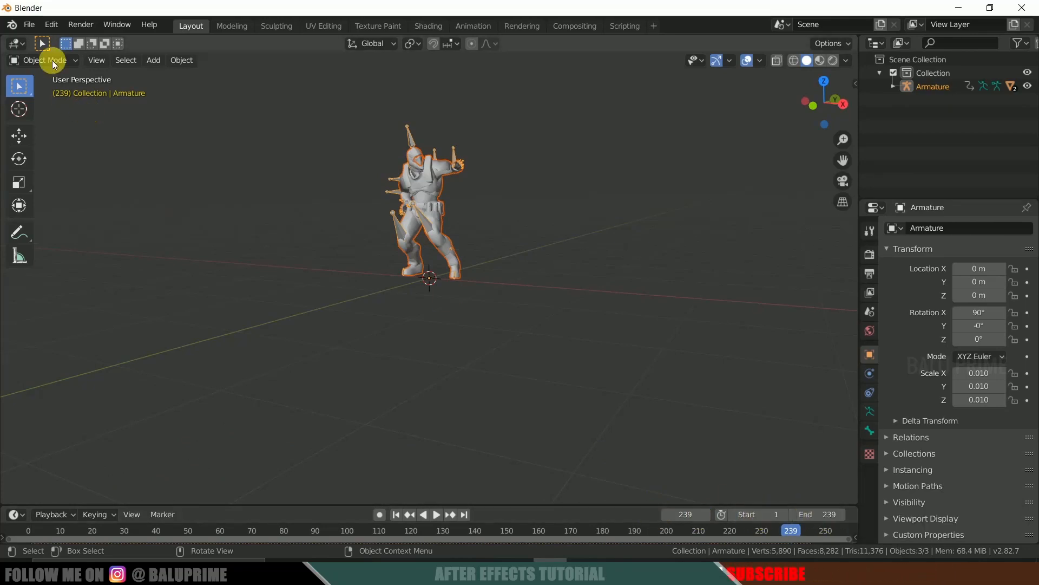
Set up a Wavefront OBJ export with Animation enabled in D:\youtube\walking\obj sequence and cancel the export
left_click(32, 24)
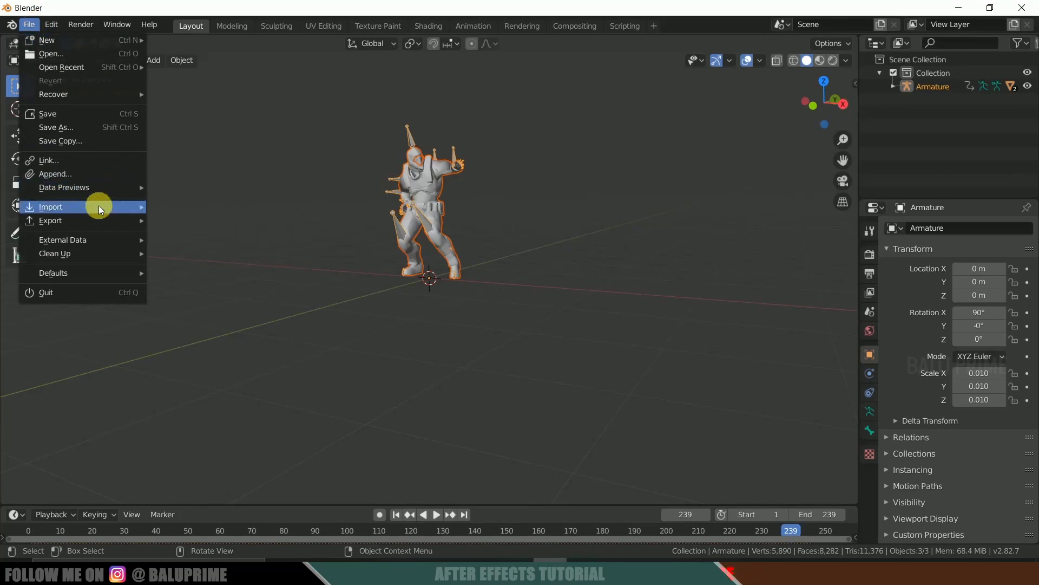
mouse_move(93, 216)
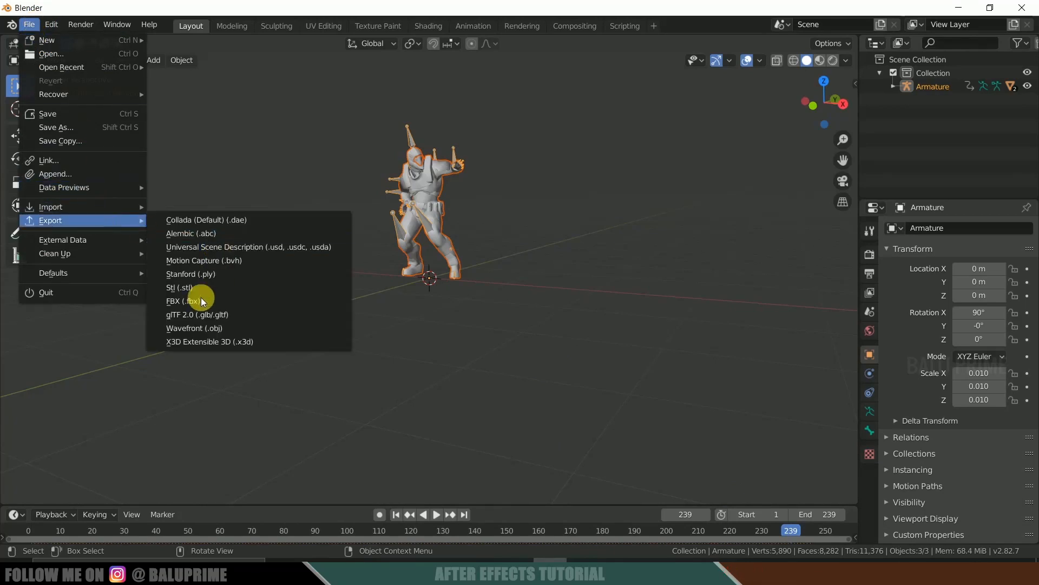
left_click(202, 331)
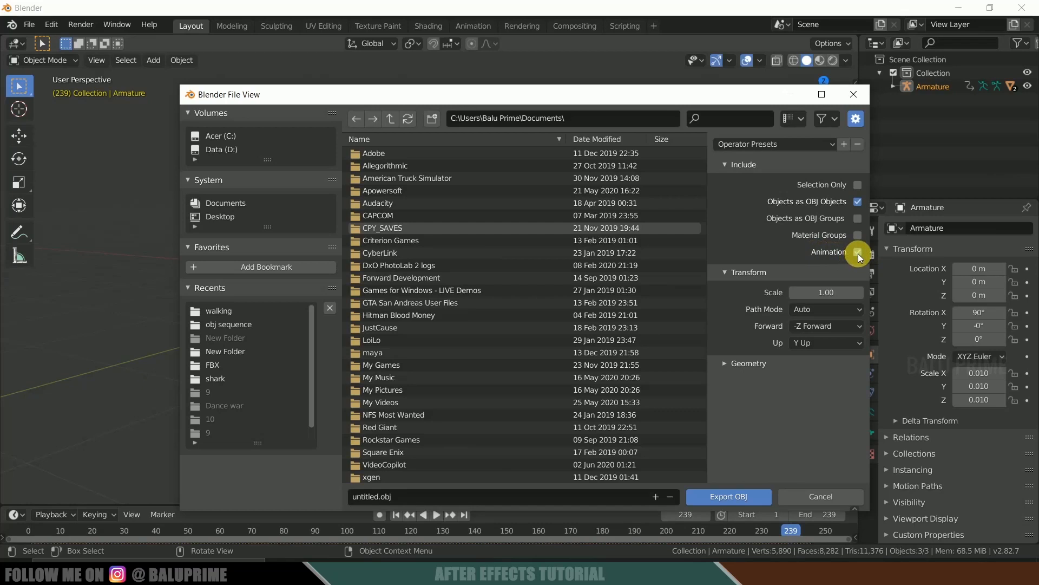
left_click(223, 150)
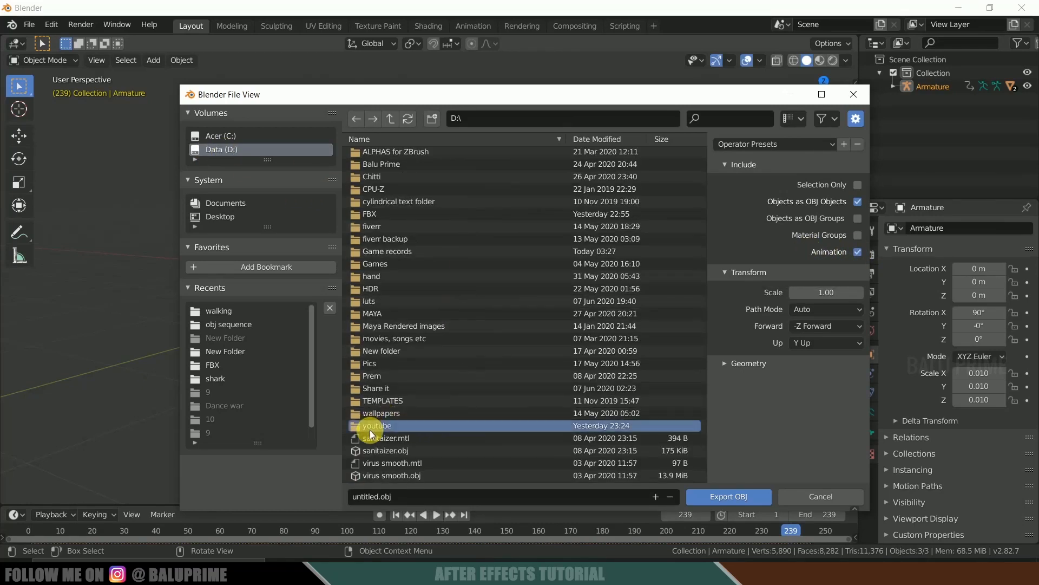
double_click(369, 430)
scroll(441, 275, "down", 5)
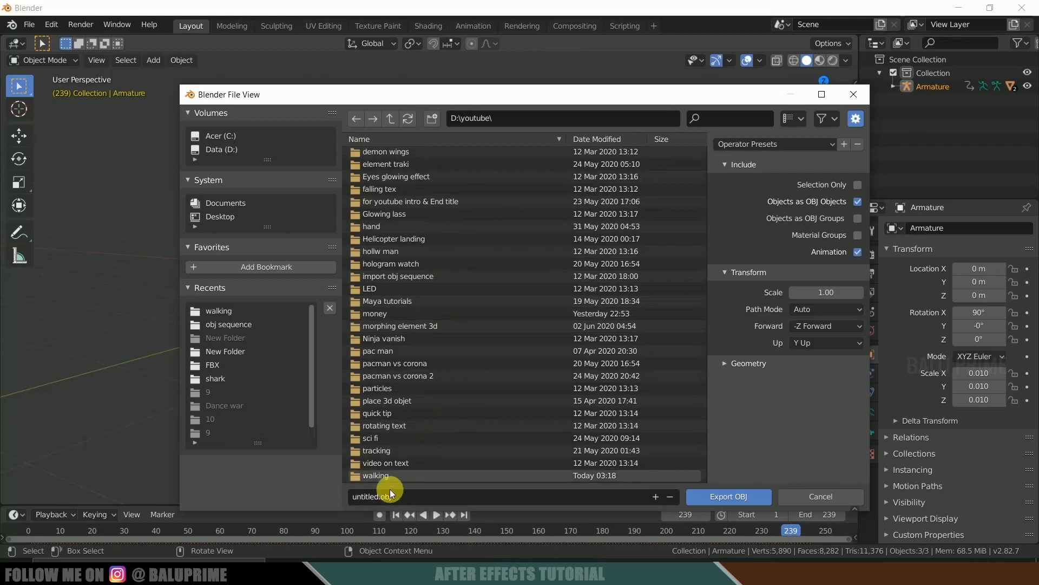
double_click(374, 476)
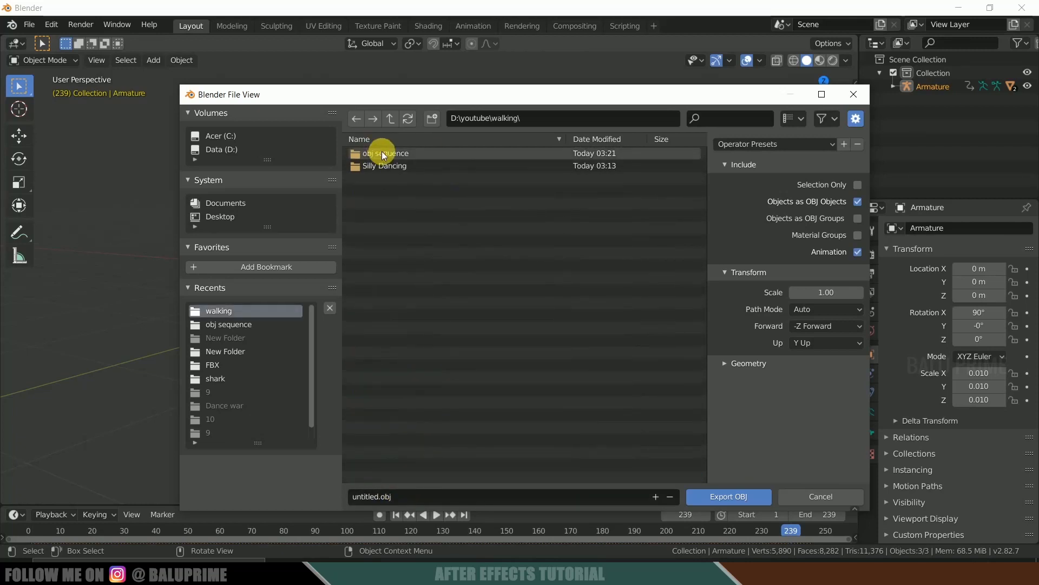
double_click(396, 154)
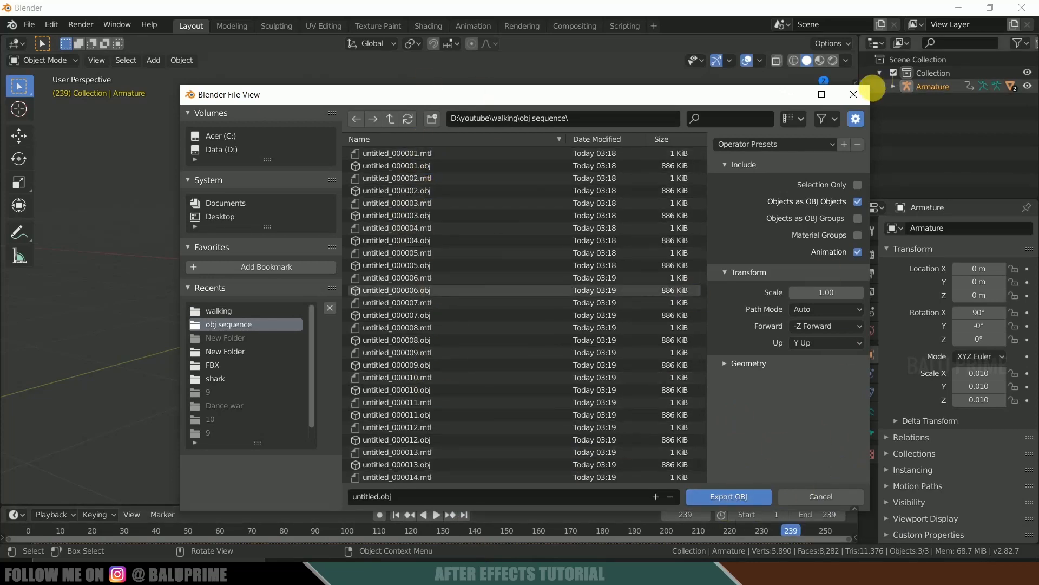
left_click(856, 94)
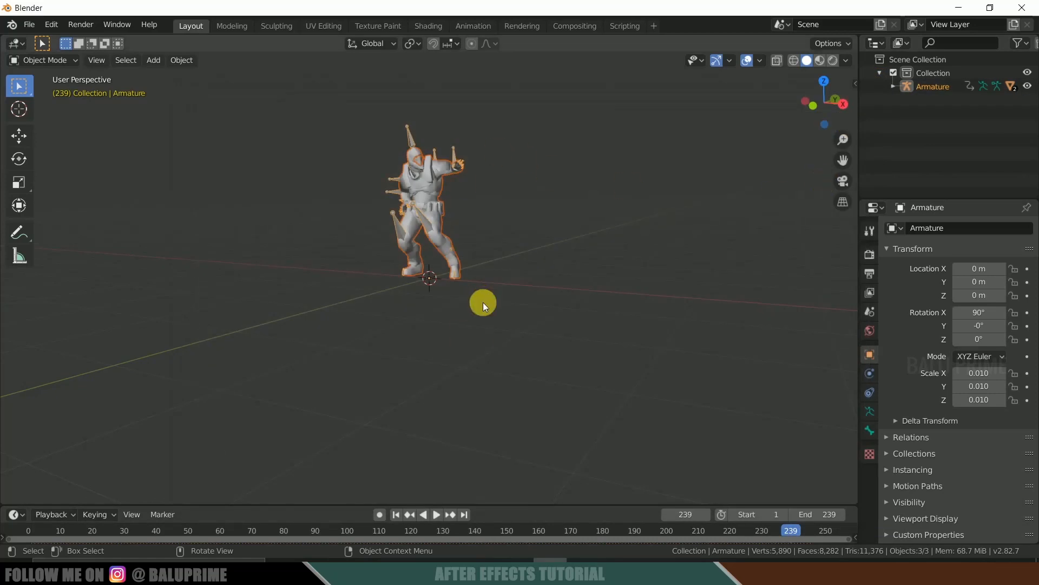
Switch to File Explorer and examine the exported OBJ and MTL files in the obj sequence folder from first to last
left_click(958, 7)
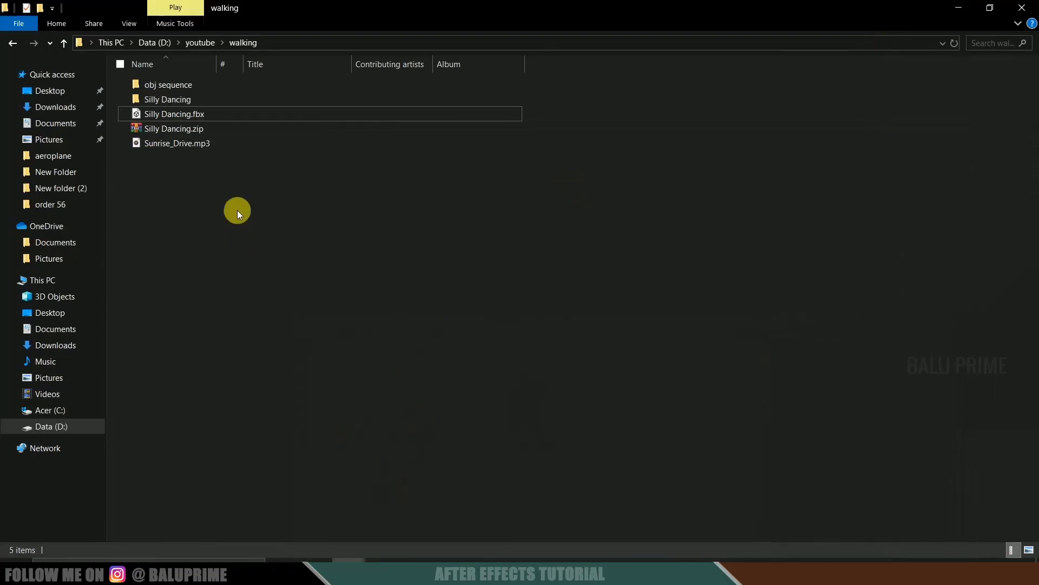
double_click(163, 84)
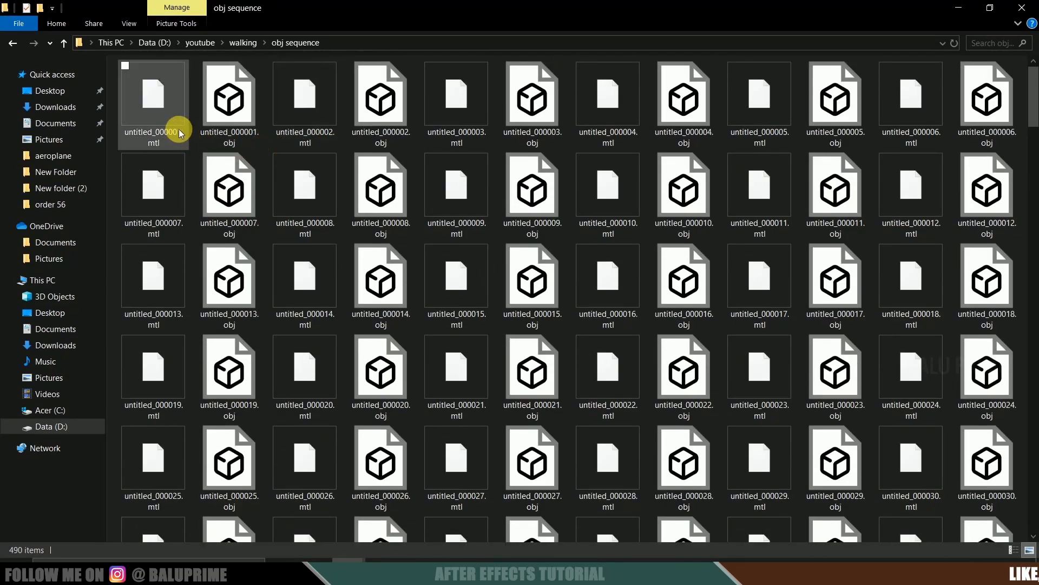
left_click(214, 117)
left_click_drag(1032, 107, 1034, 549)
left_click(850, 502)
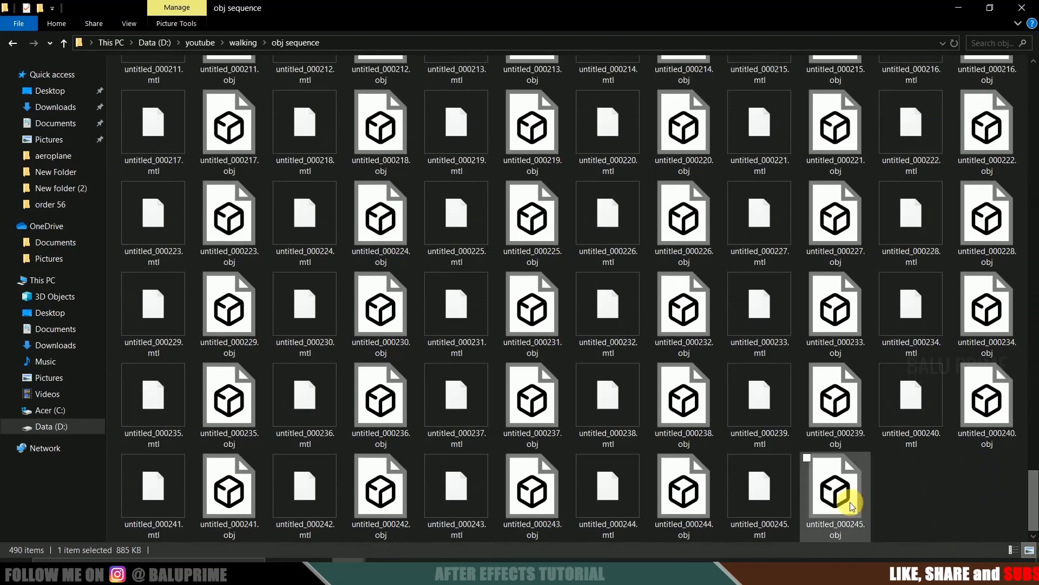
left_click(916, 506)
Switch to After Effects and create a 1920 x 1080 px black solid named element in Comp 1
left_click(958, 8)
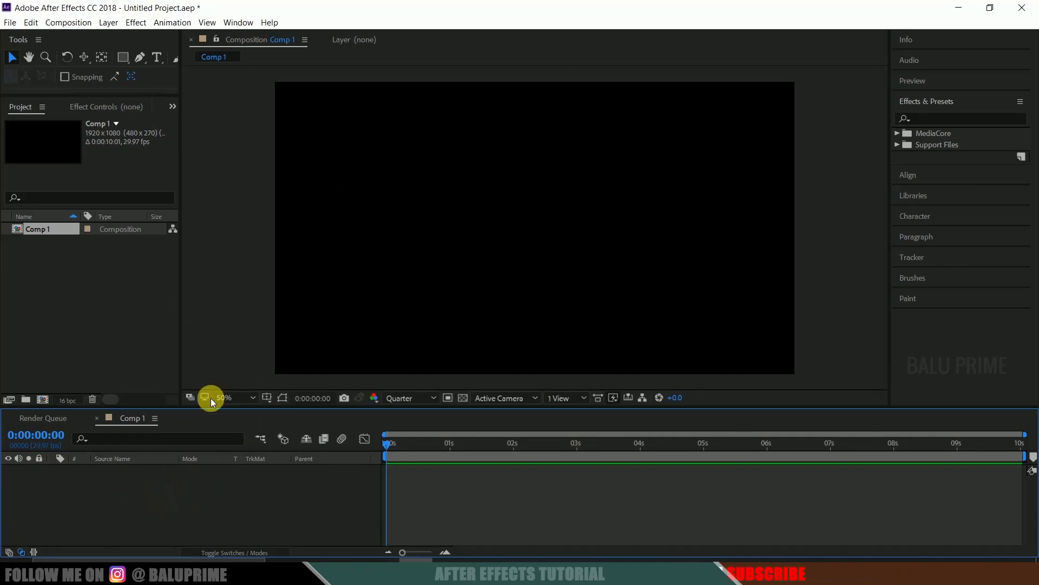
left_click(111, 24)
mouse_move(119, 37)
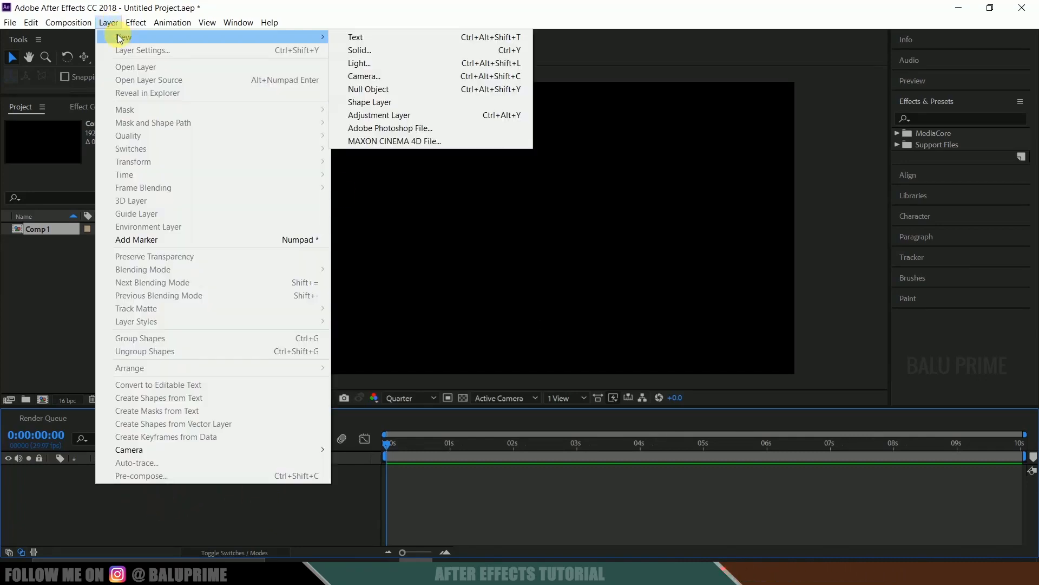
left_click(355, 44)
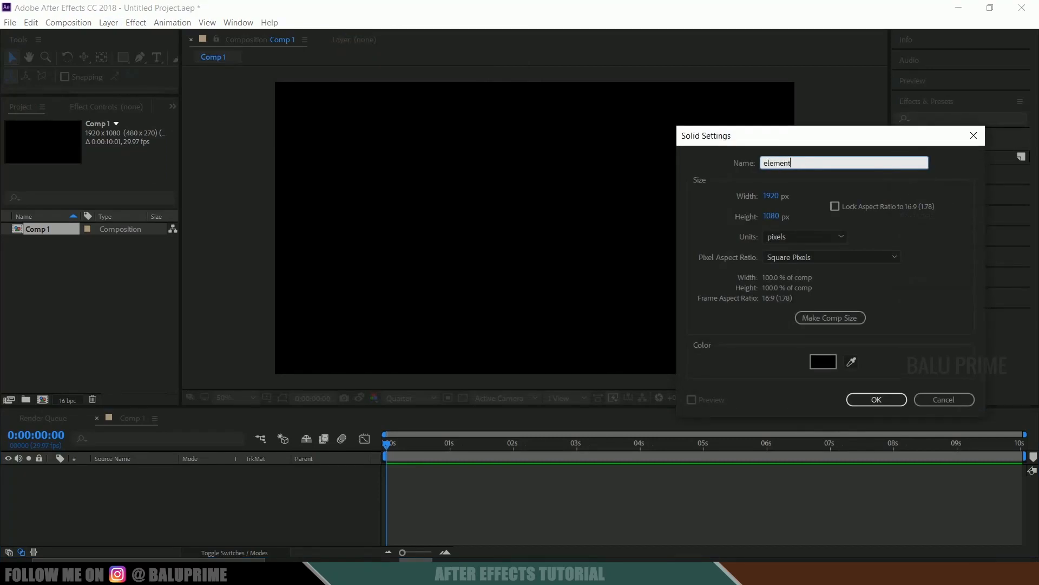
left_click(873, 398)
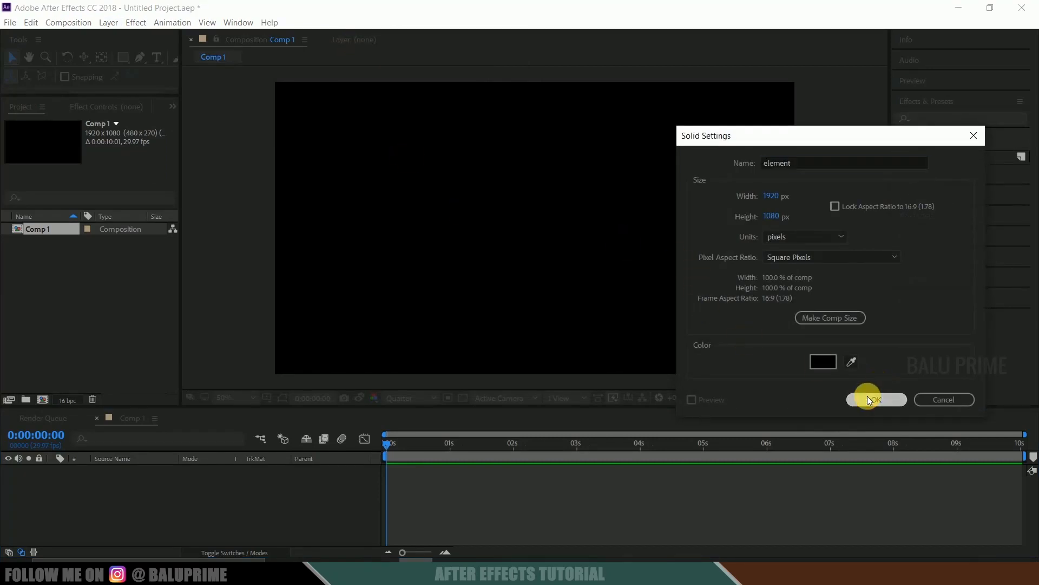
Find the VideoCopilot Element effect and apply it to the element solid layer
left_click(938, 124)
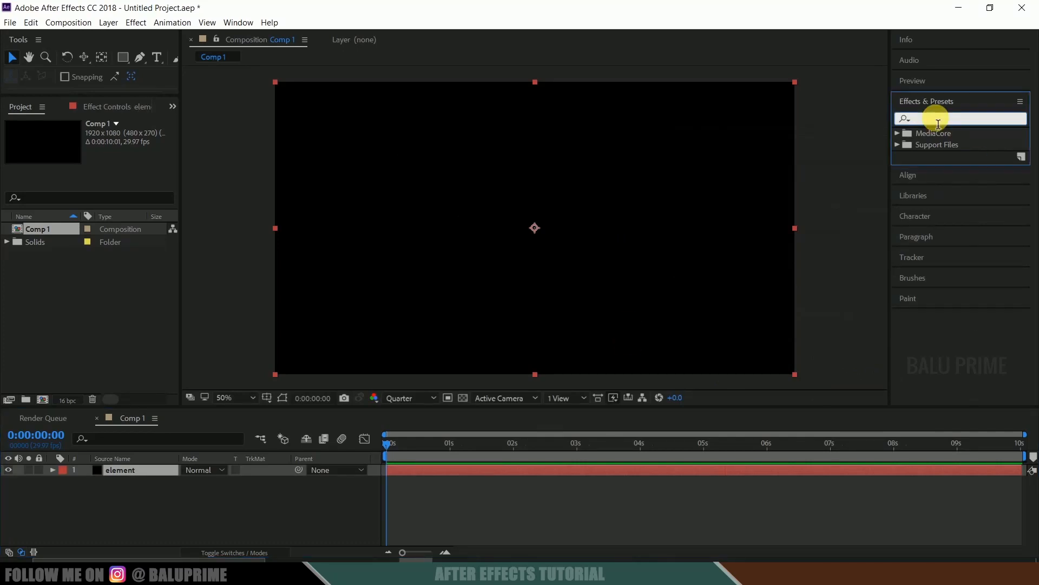
left_click(230, 22)
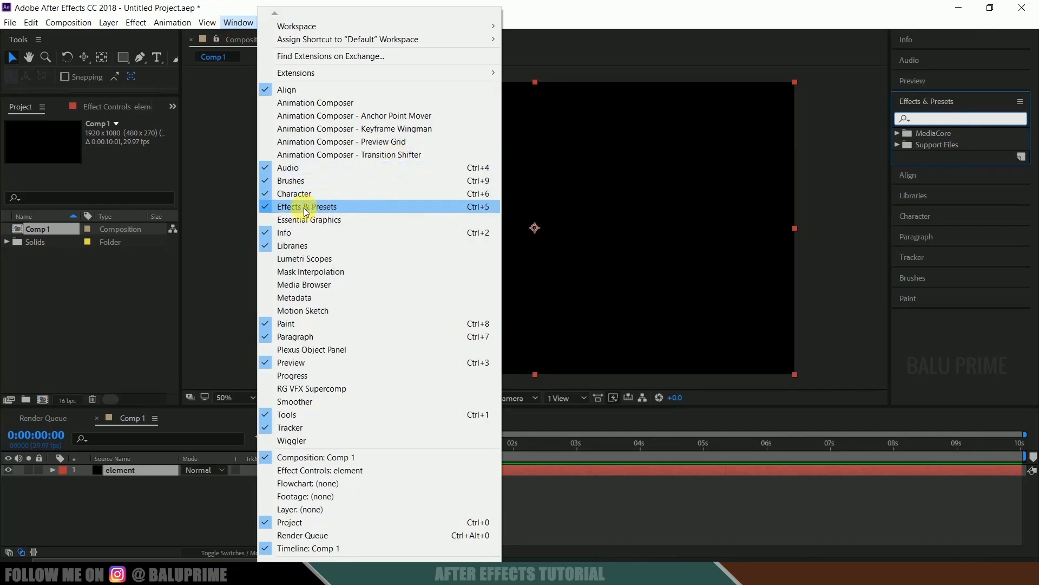
left_click(959, 124)
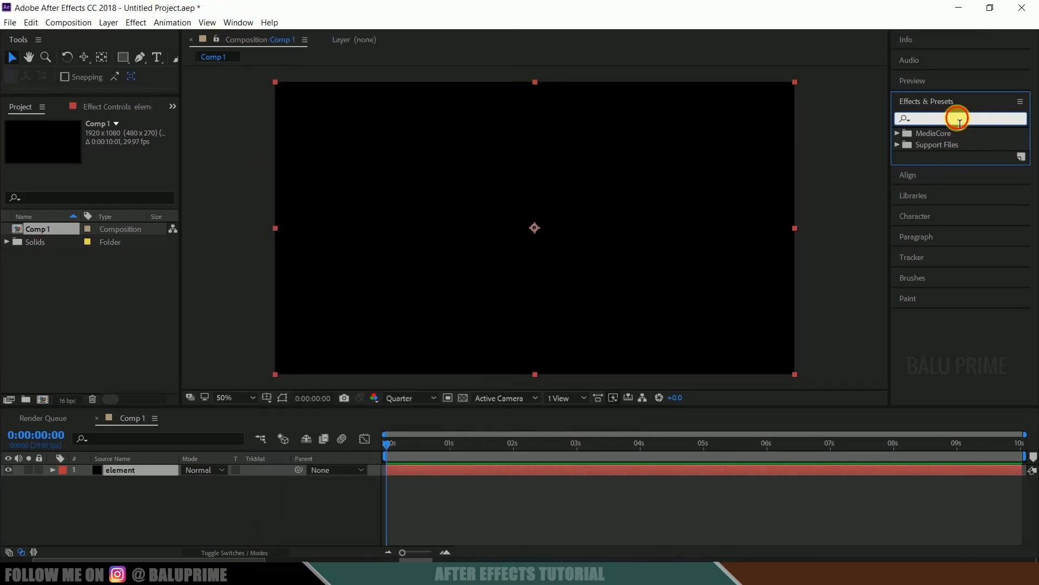
type("element")
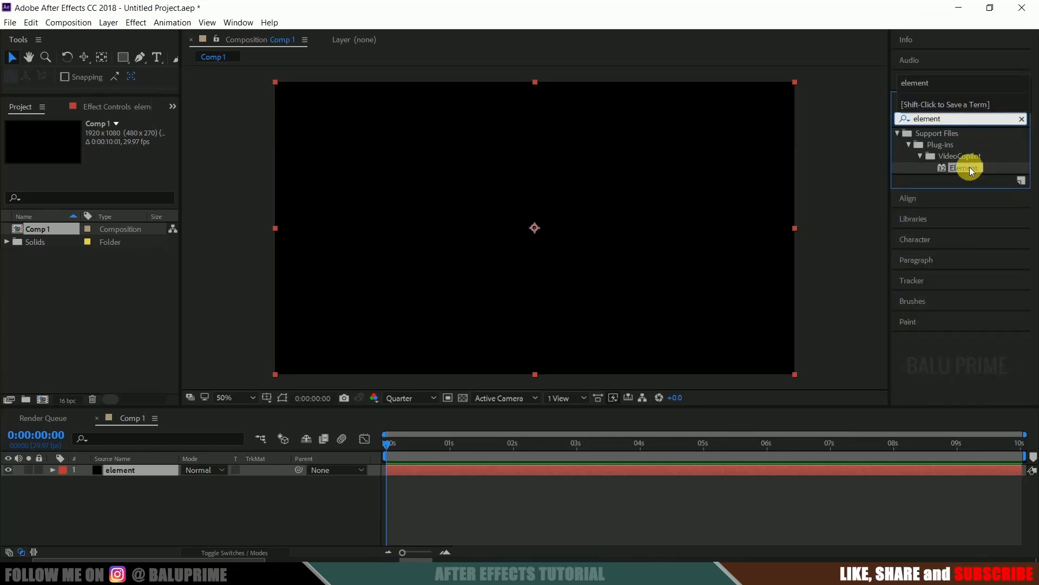
left_click(970, 168)
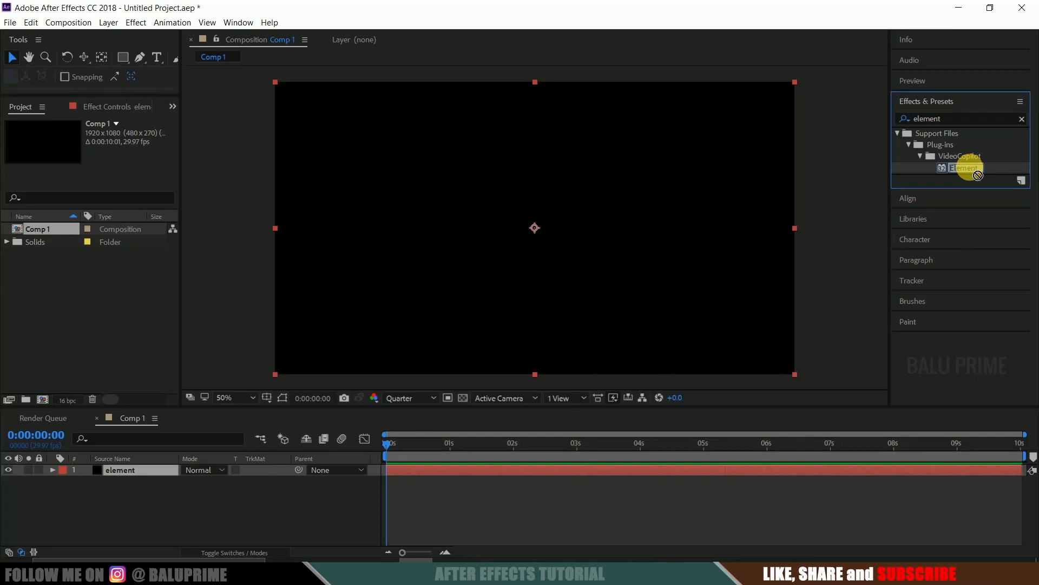
left_click_drag(970, 171, 134, 469)
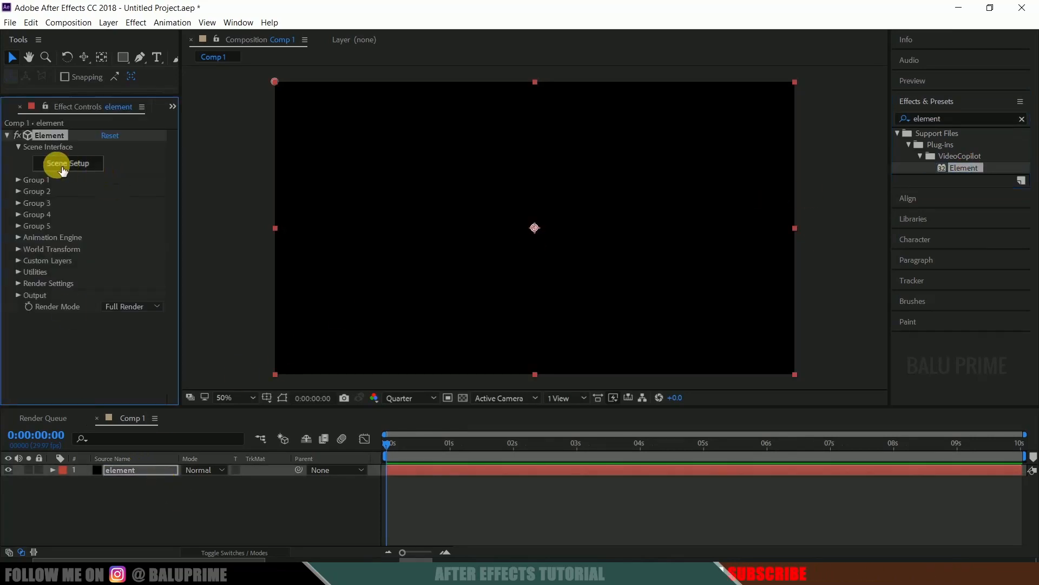
Open the Element effect's Scene Setup and create a plane model
left_click(57, 168)
left_click_drag(331, 258, 307, 273)
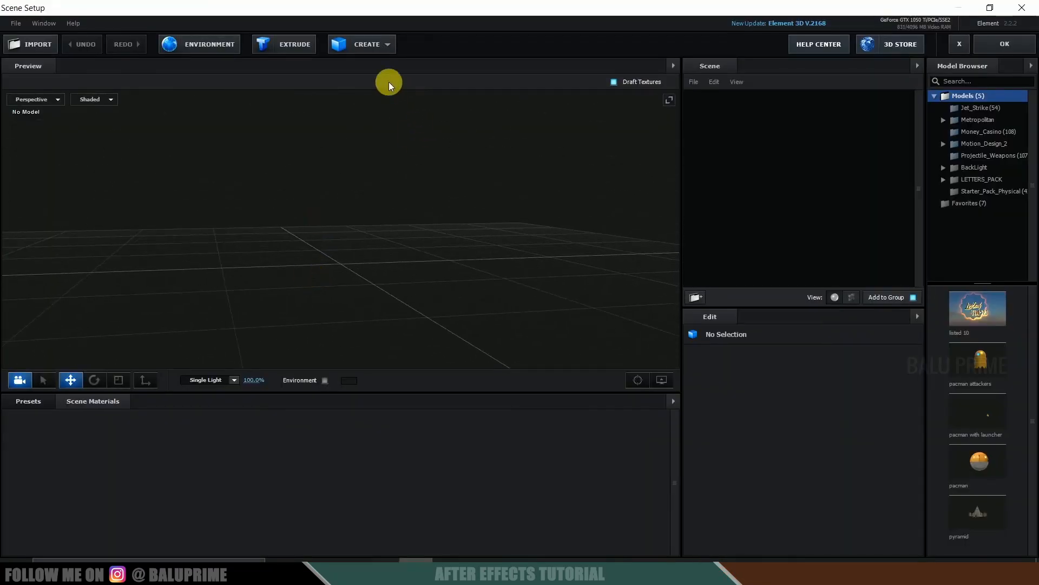
left_click(364, 44)
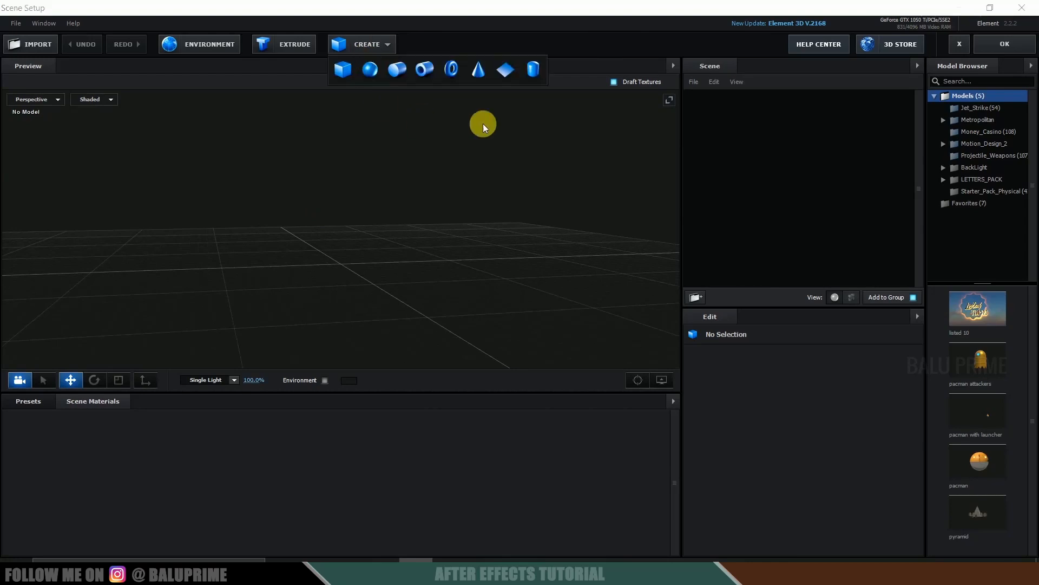
left_click(501, 69)
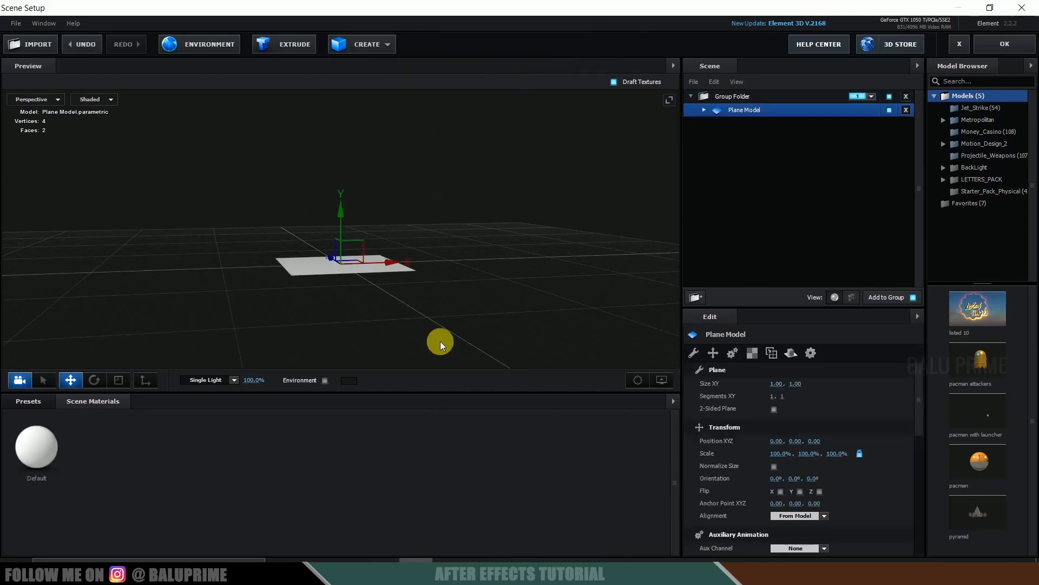
Set the plane model's XY size to 50 by 50
left_click(780, 384)
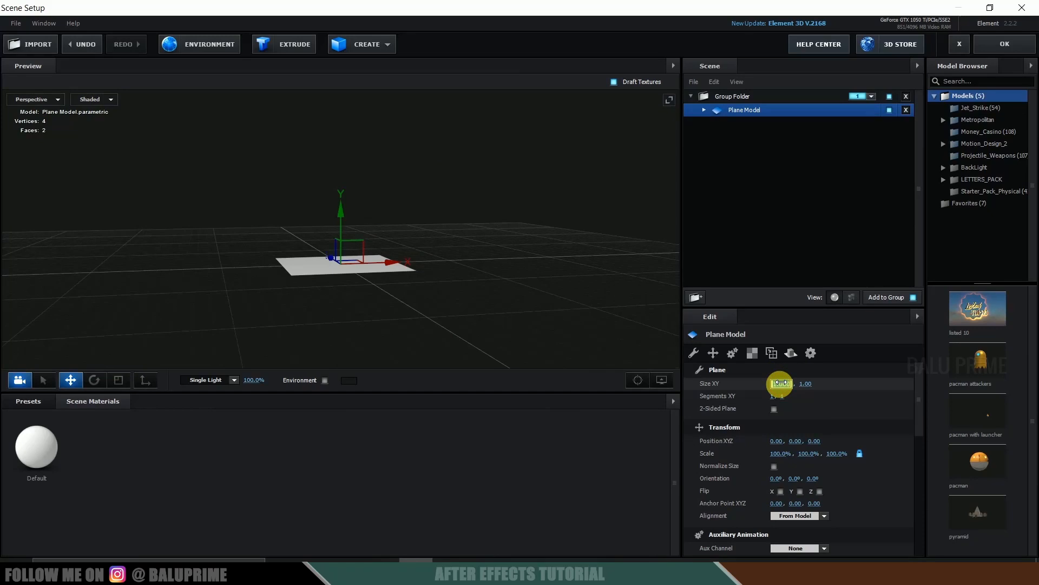
type("50")
key("Return")
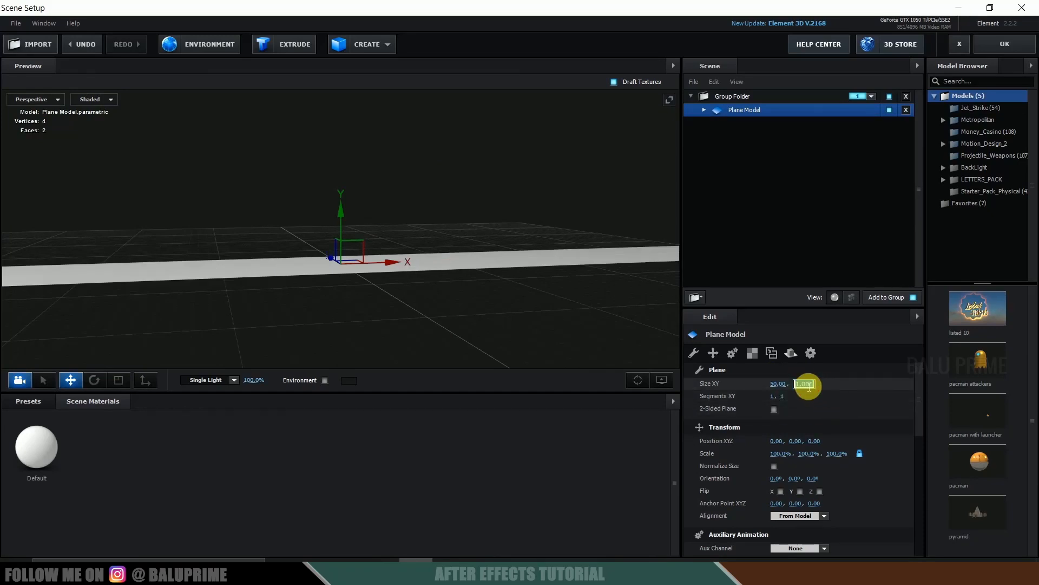
type("50")
key("Return")
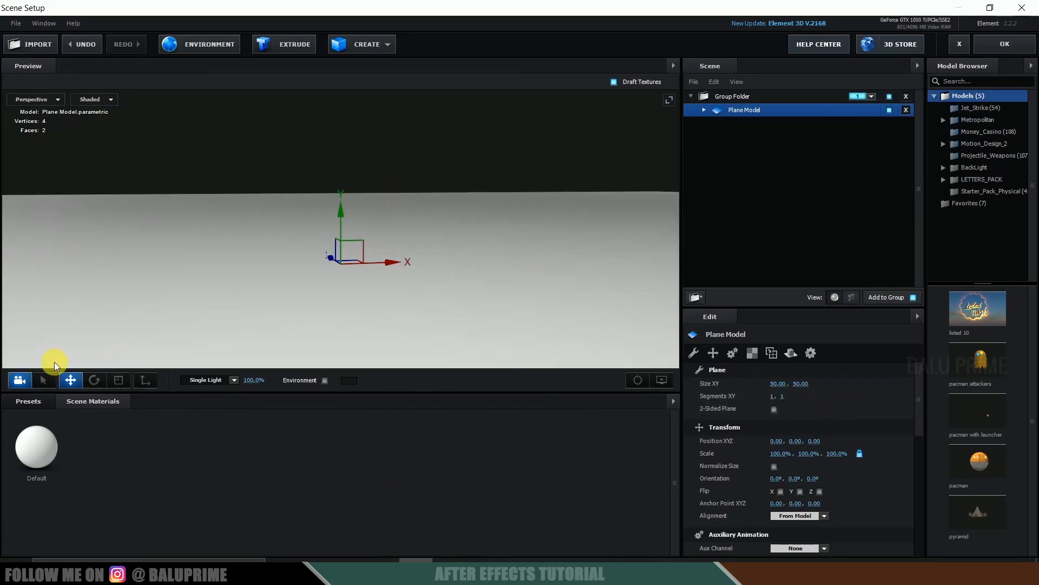
Apply the metal_black material from the Pro_Shaders_2 Metal presets to the plane model
left_click(28, 404)
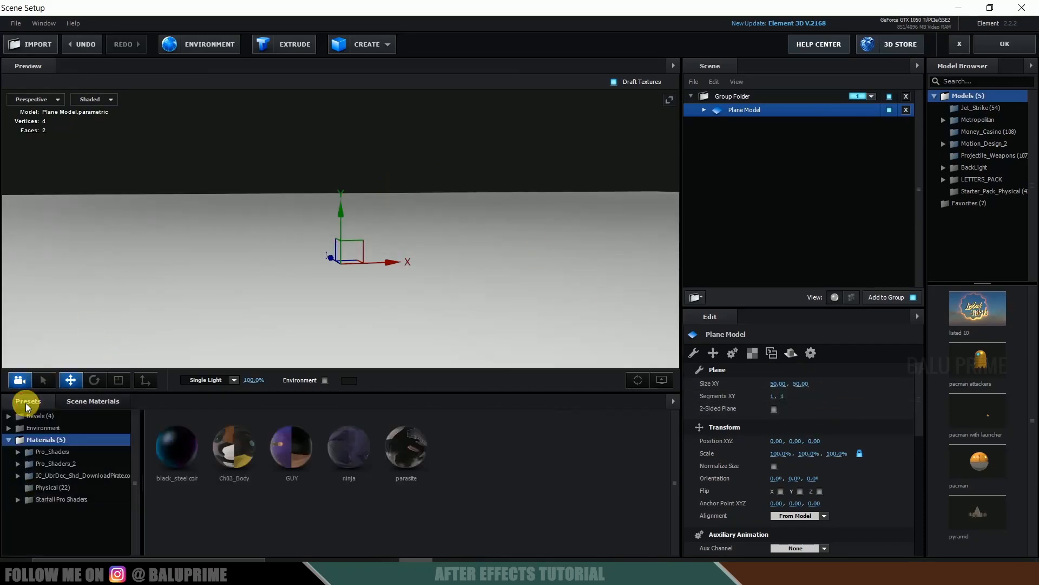
left_click(44, 465)
scroll(73, 482, "down", 3)
left_click(59, 449)
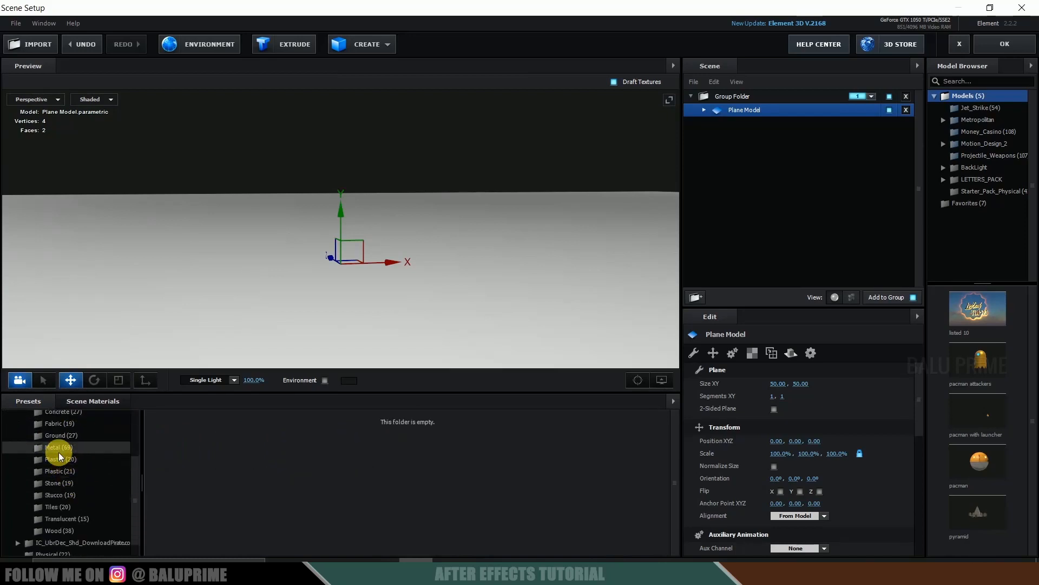
left_click_drag(628, 511, 745, 111)
Set the plane model's UV Repeat to 5 by 5 and inspect the floor texture
left_click(755, 354)
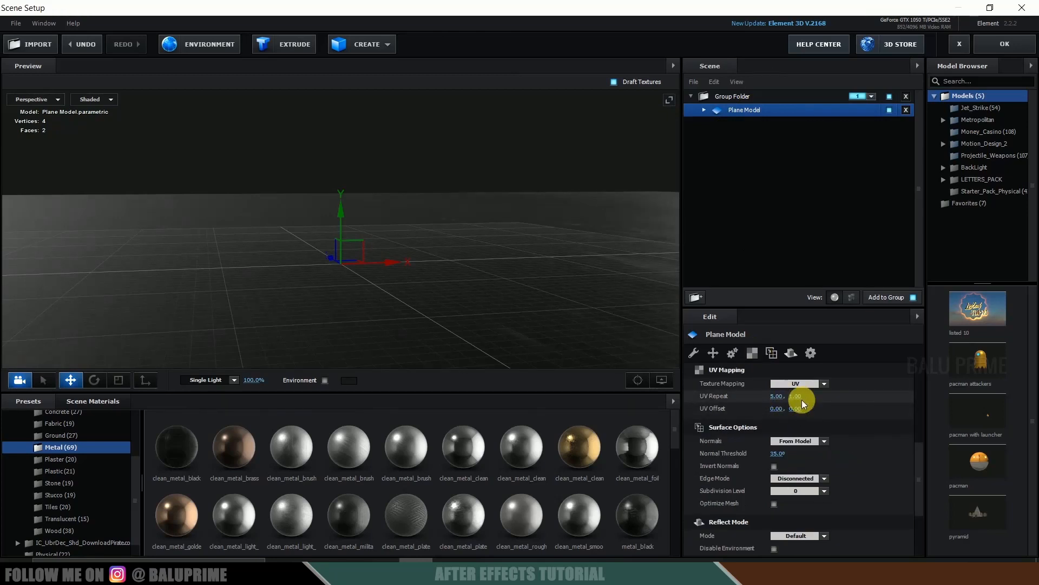
key("Return")
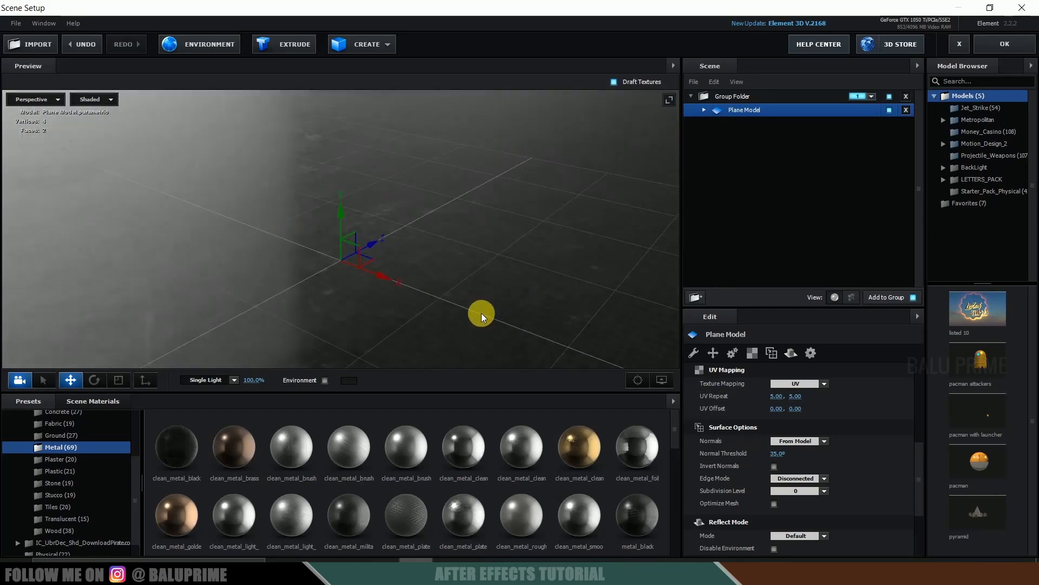
left_click_drag(508, 304, 392, 317)
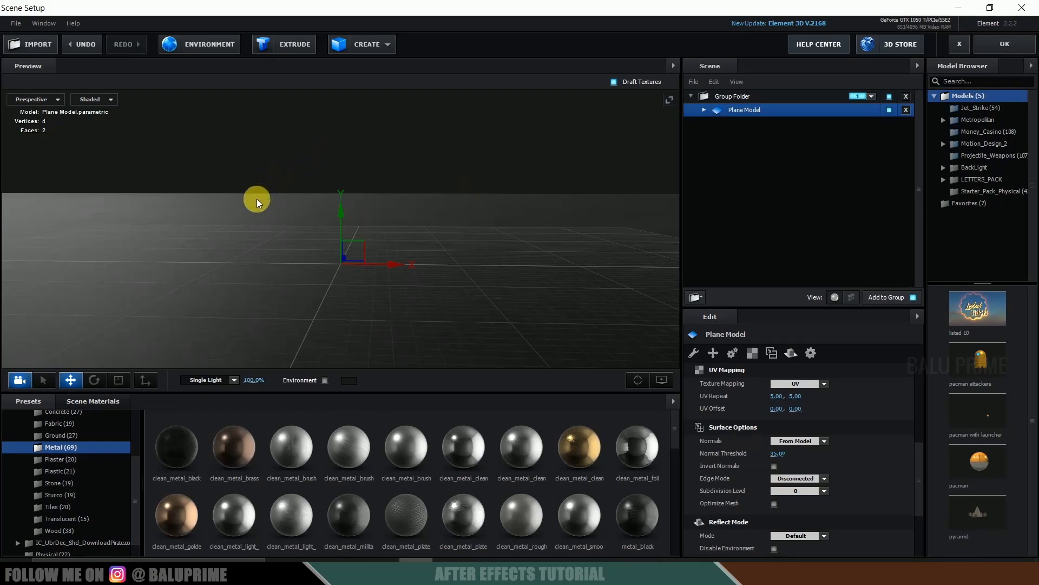
left_click(15, 23)
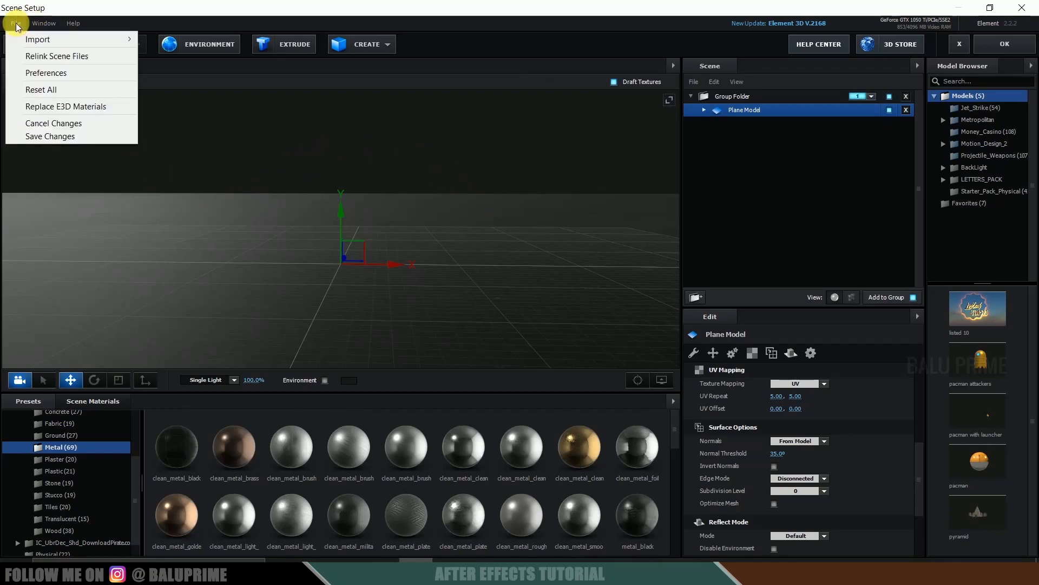
mouse_move(24, 42)
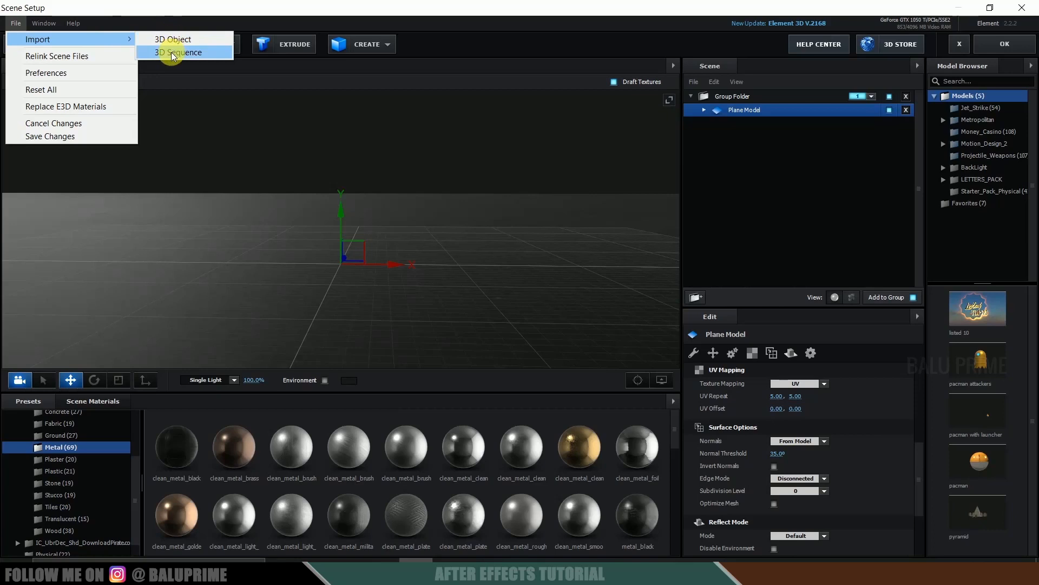
left_click(209, 123)
left_click(16, 26)
left_click(179, 151)
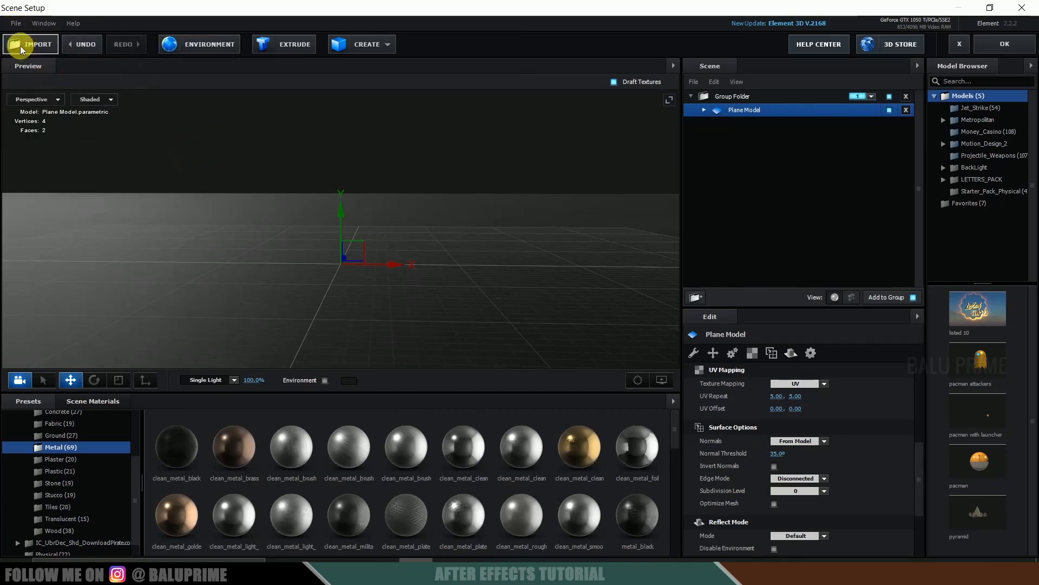
Import a 3D sequence starting at untitled_000001.obj from the youtube/walking/obj sequence folder on drive D
left_click(15, 24)
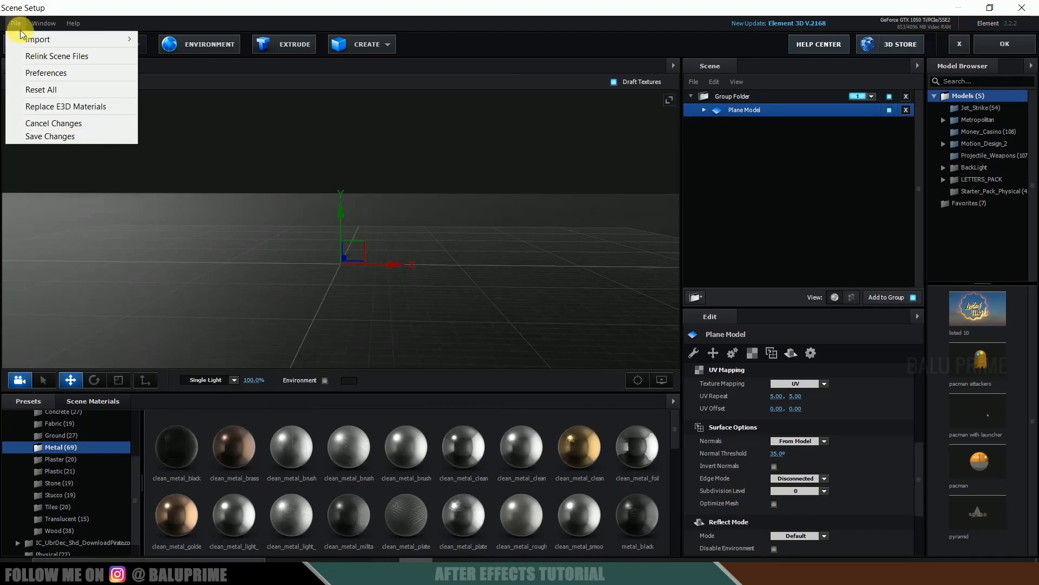
mouse_move(32, 39)
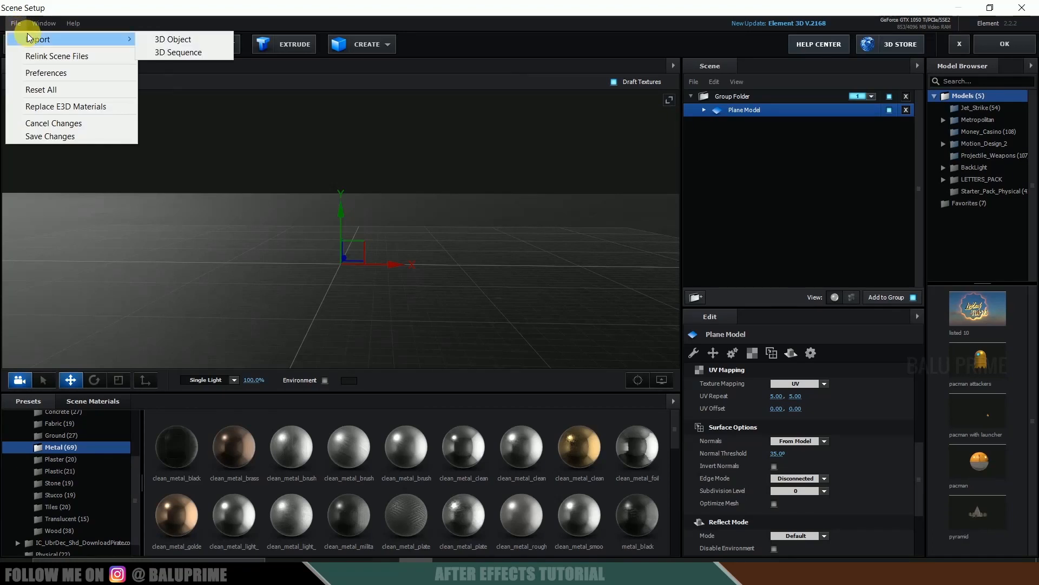
left_click(176, 53)
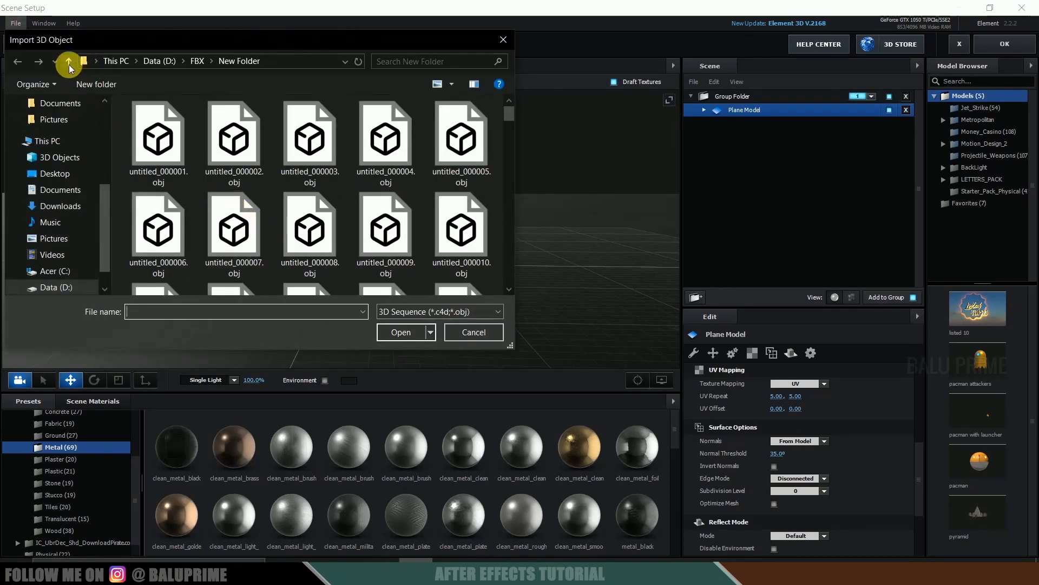
left_click(69, 64)
left_click(70, 64)
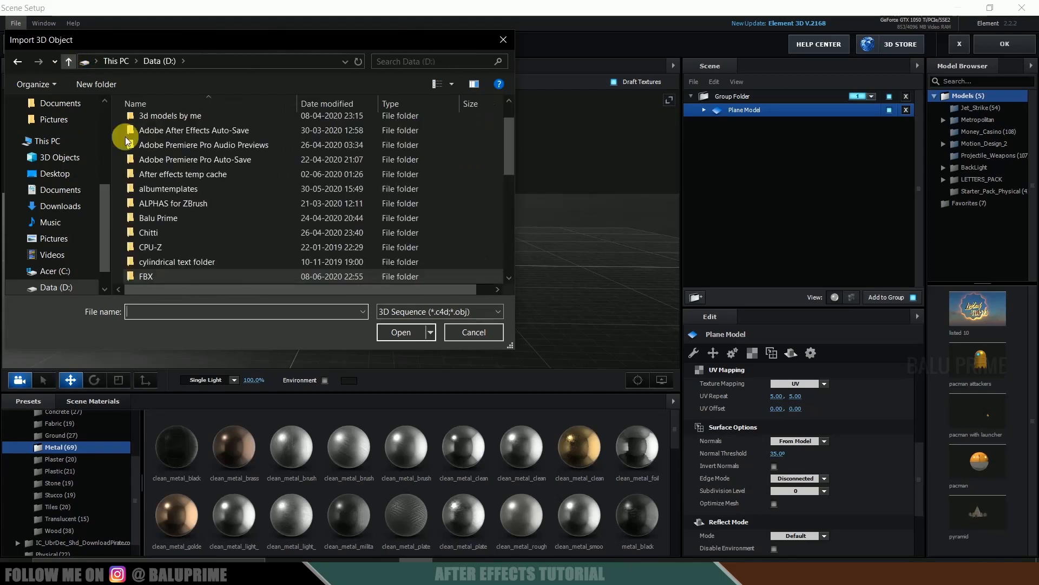
scroll(126, 141, "down", 10)
double_click(152, 239)
scroll(160, 238, "down", 10)
double_click(154, 269)
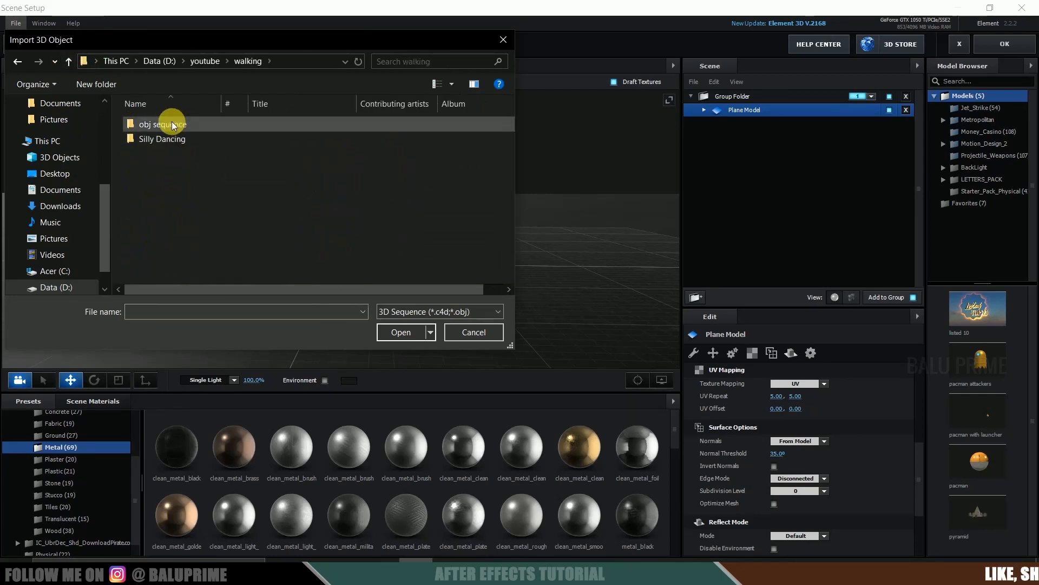
double_click(172, 126)
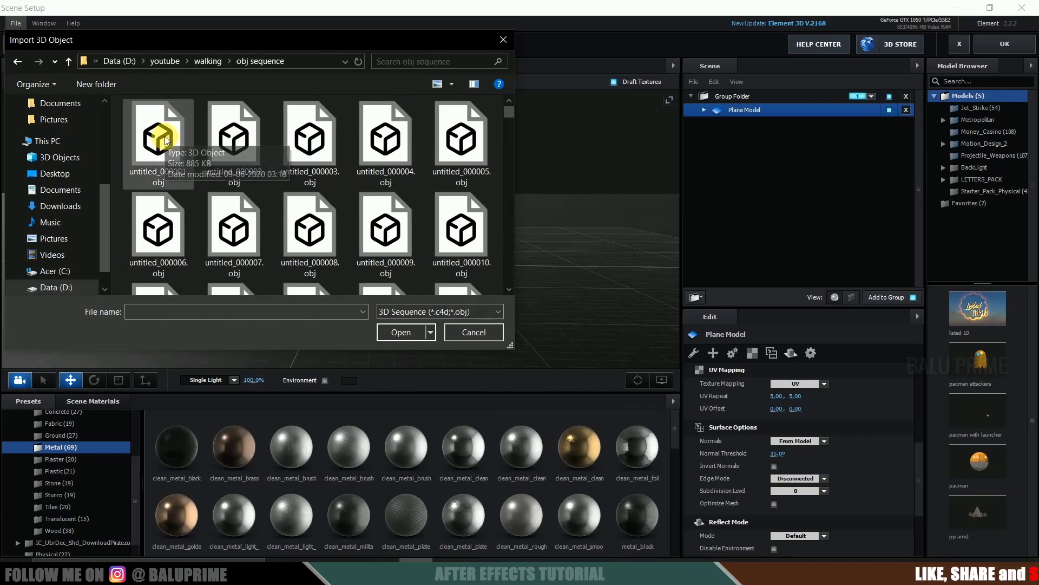
left_click(165, 140)
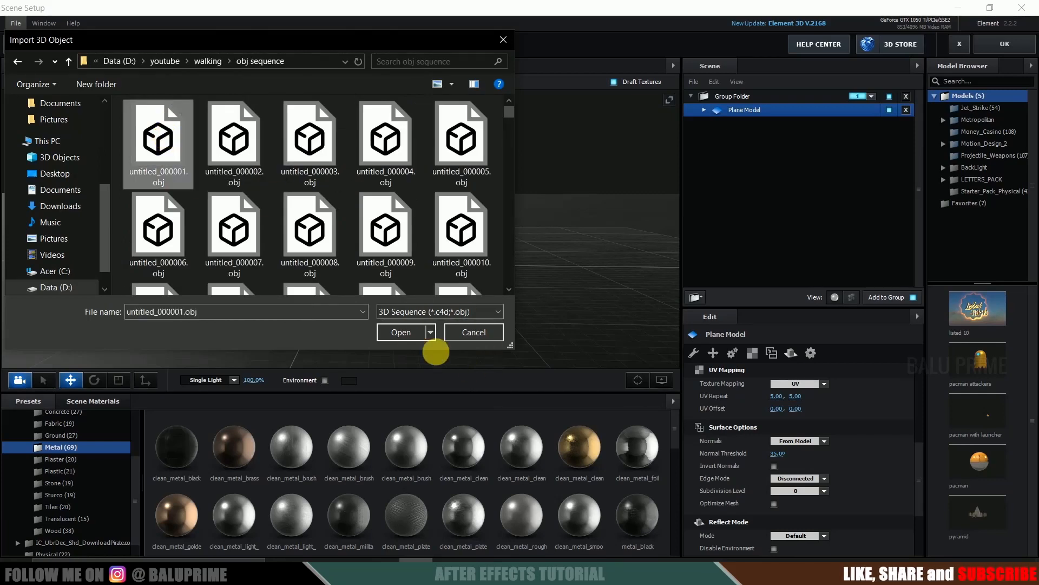
left_click(401, 333)
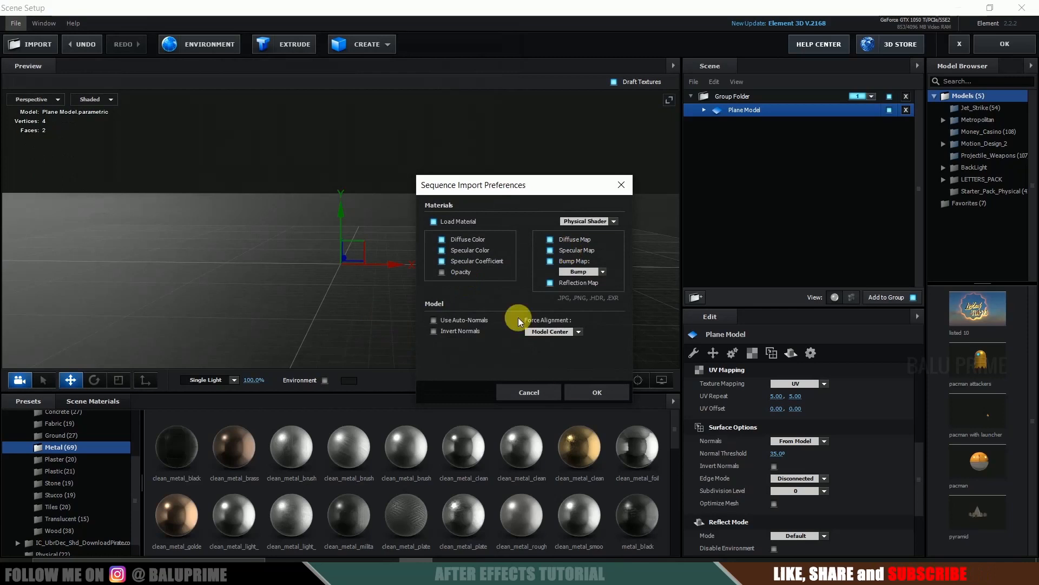
Set the sequence import's Force Alignment to Bottom and accept the import preferences
left_click(574, 332)
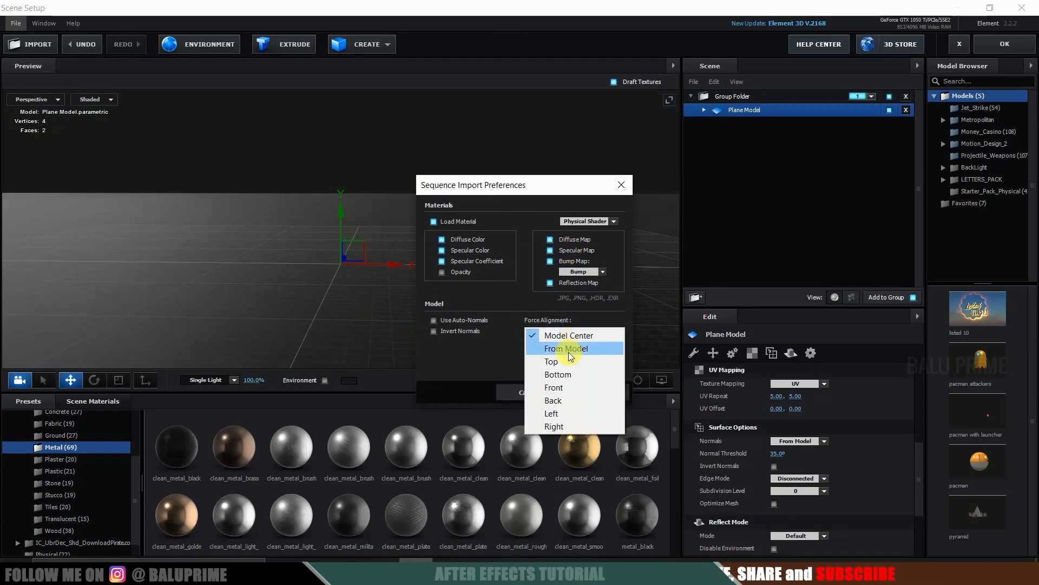
left_click(570, 374)
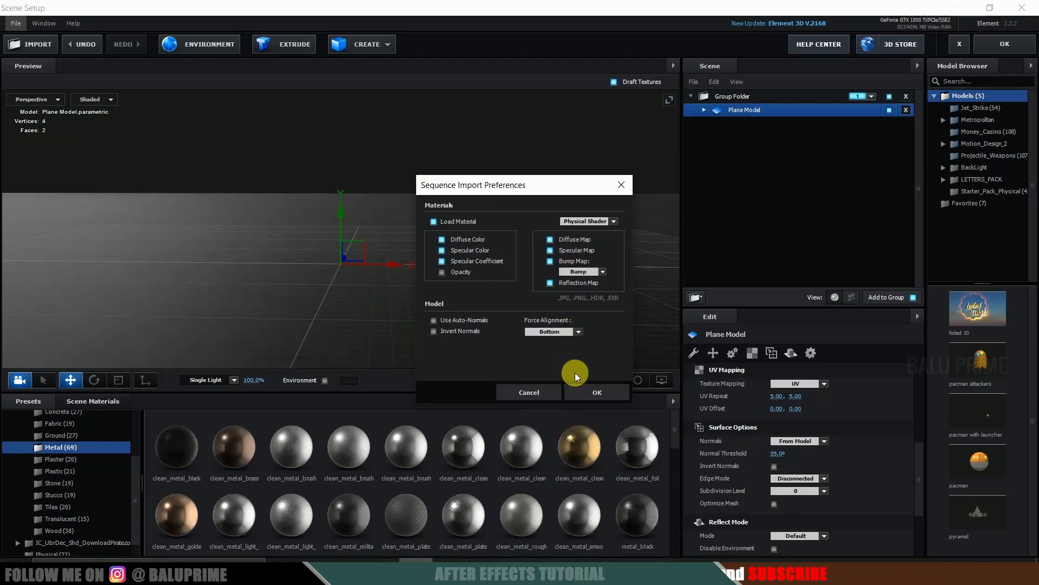
left_click(595, 394)
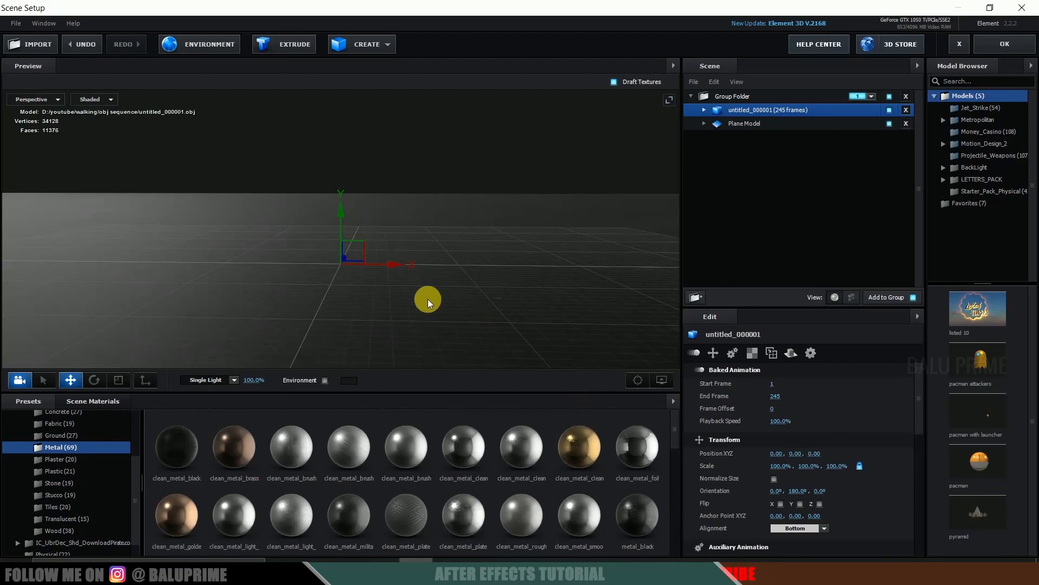
Turn on Normalize Size for the imported character sequence and inspect the model standing on the floor
left_click_drag(427, 299, 507, 298)
scroll(726, 416, "down", 3)
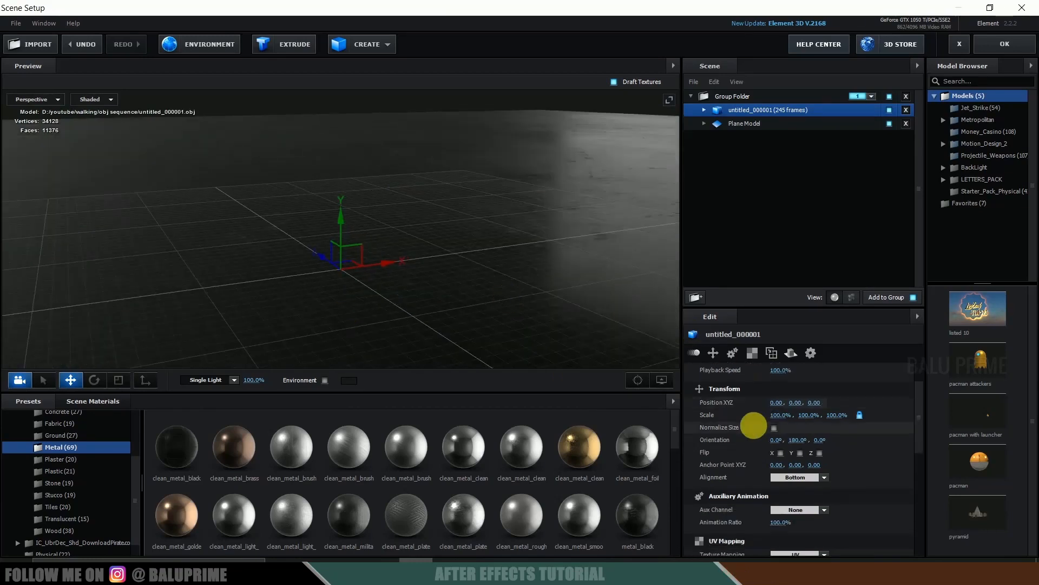
scroll(725, 415, "down", 1)
left_click(774, 403)
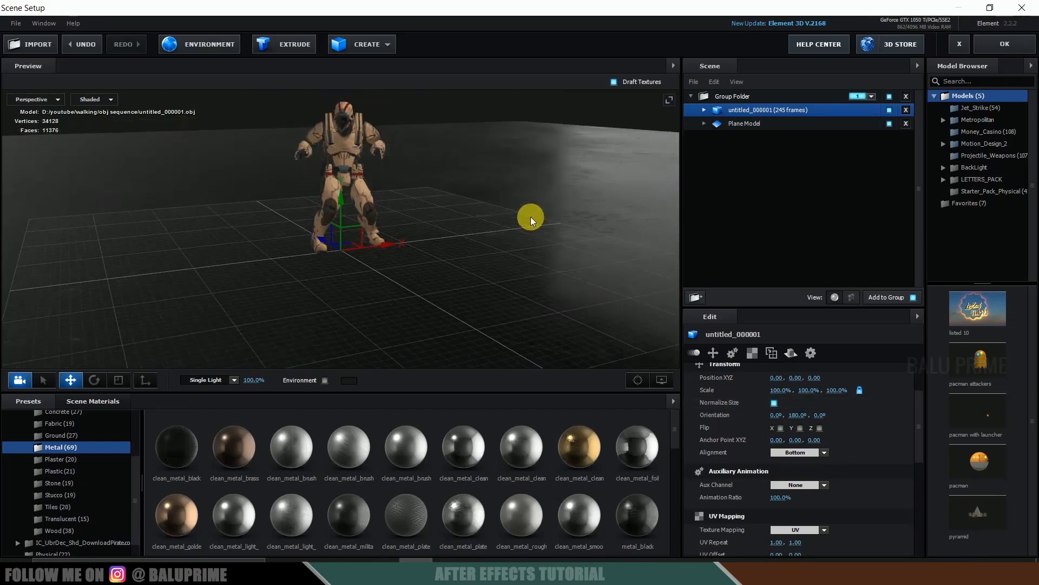
left_click_drag(505, 199, 489, 262)
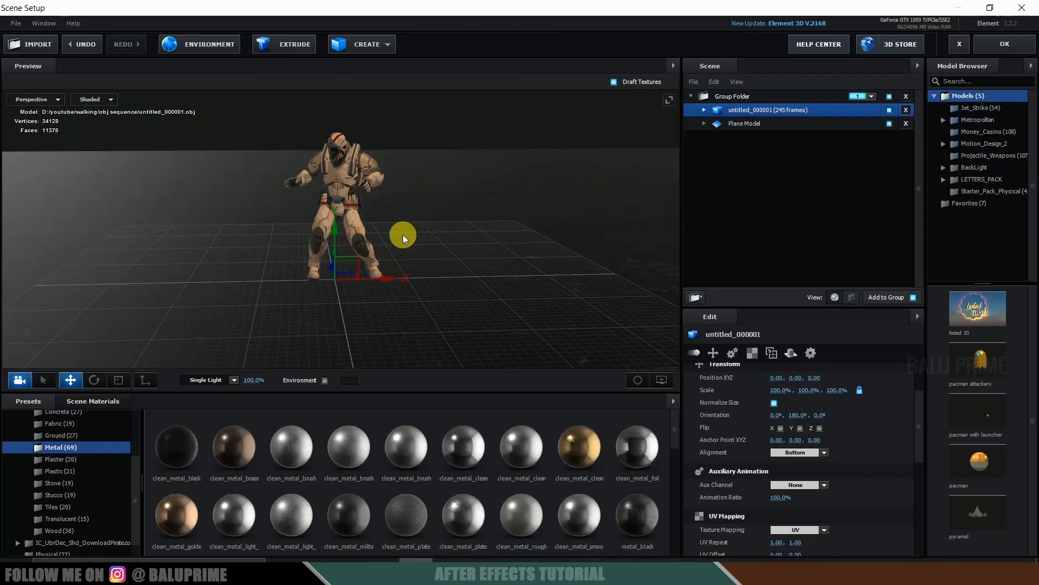
mouse_move(470, 307)
left_mouse_down()
mouse_move(427, 302)
mouse_move(475, 316)
left_mouse_up()
Try a different Frame Offset on the character's baked animation and set it back to 0
scroll(879, 423, "up", 3)
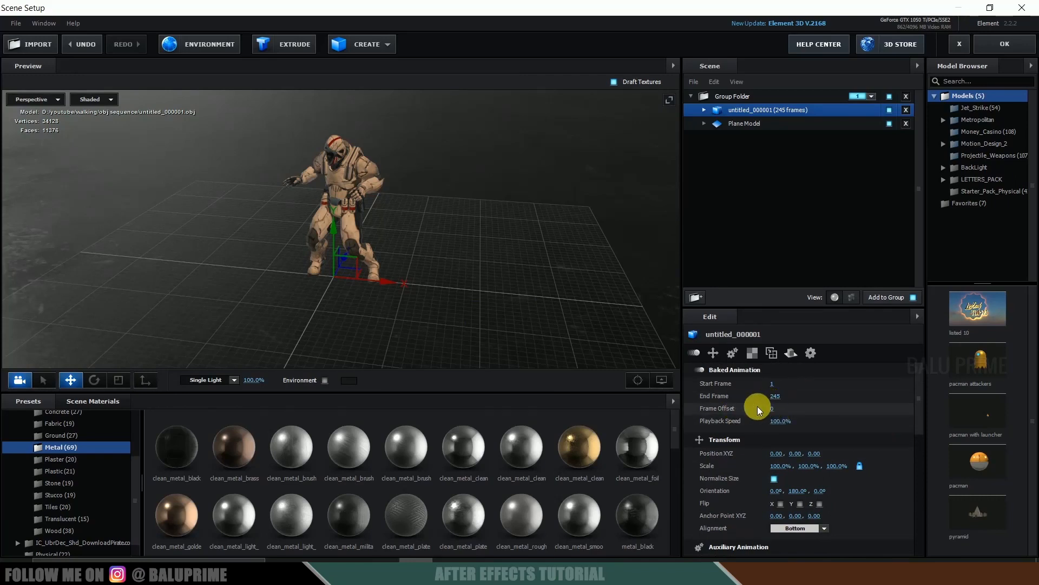
left_click_drag(778, 411, 866, 399)
left_click(778, 409)
type("0")
key("Return")
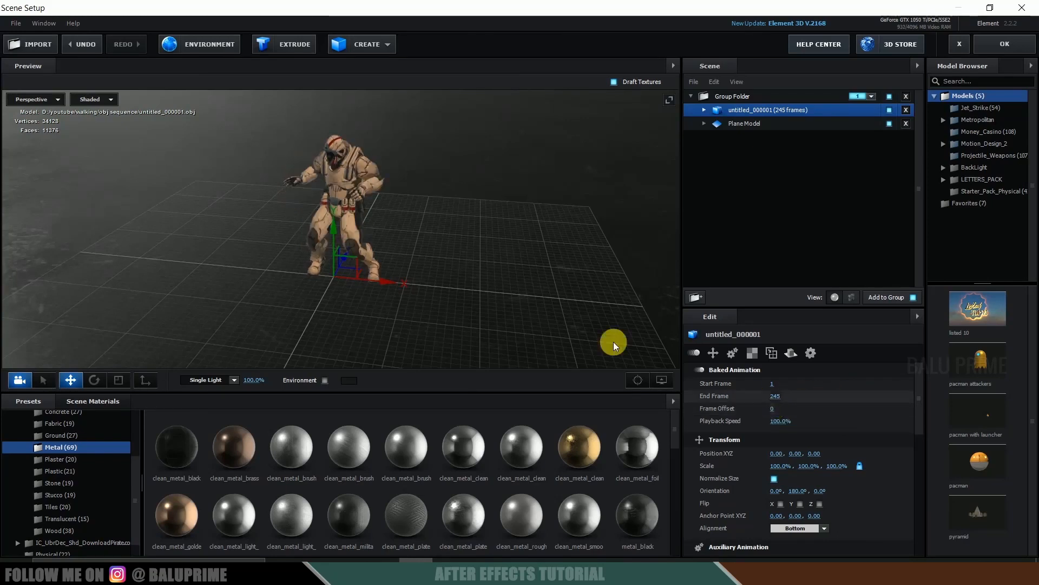
Accept the Element scene with the character and floor and return to the composition
mouse_move(548, 316)
left_mouse_down()
mouse_move(554, 294)
mouse_move(547, 311)
mouse_move(528, 314)
mouse_move(544, 312)
left_mouse_up()
left_click(1003, 45)
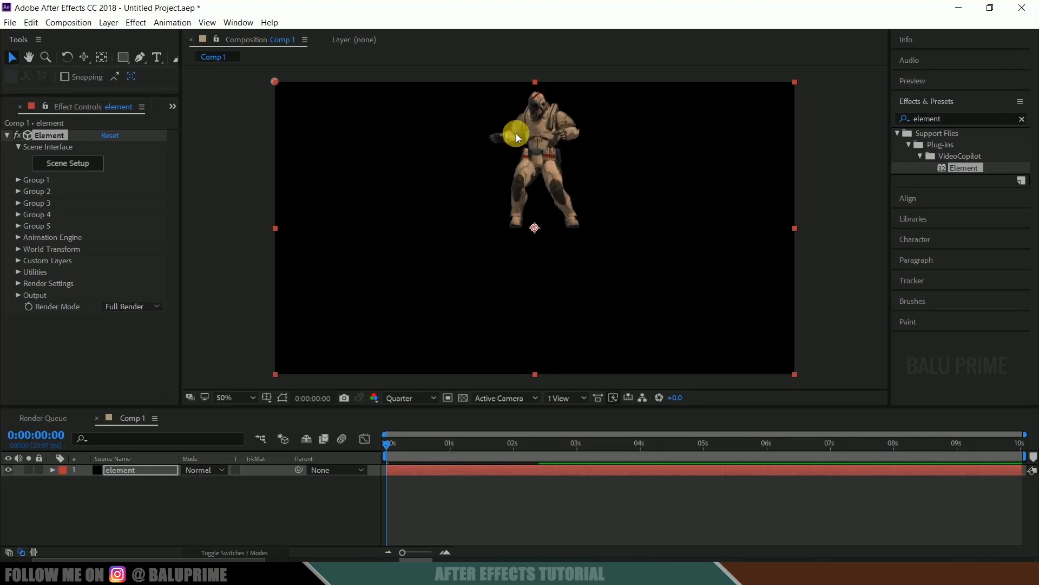
Add a two-node camera with the 35mm preset to the composition
left_click(136, 486)
left_click(110, 24)
mouse_move(306, 34)
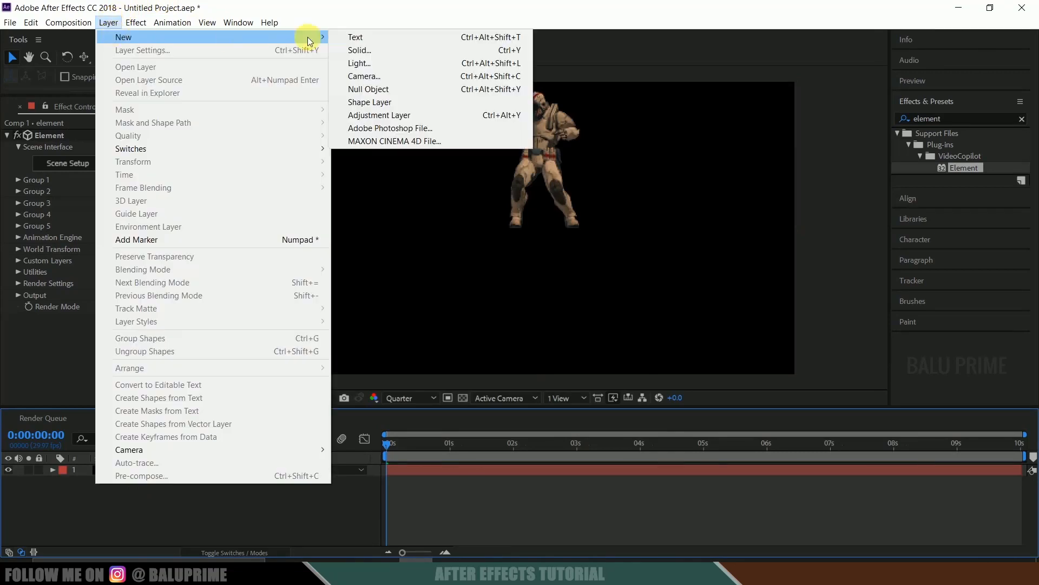
left_click(357, 74)
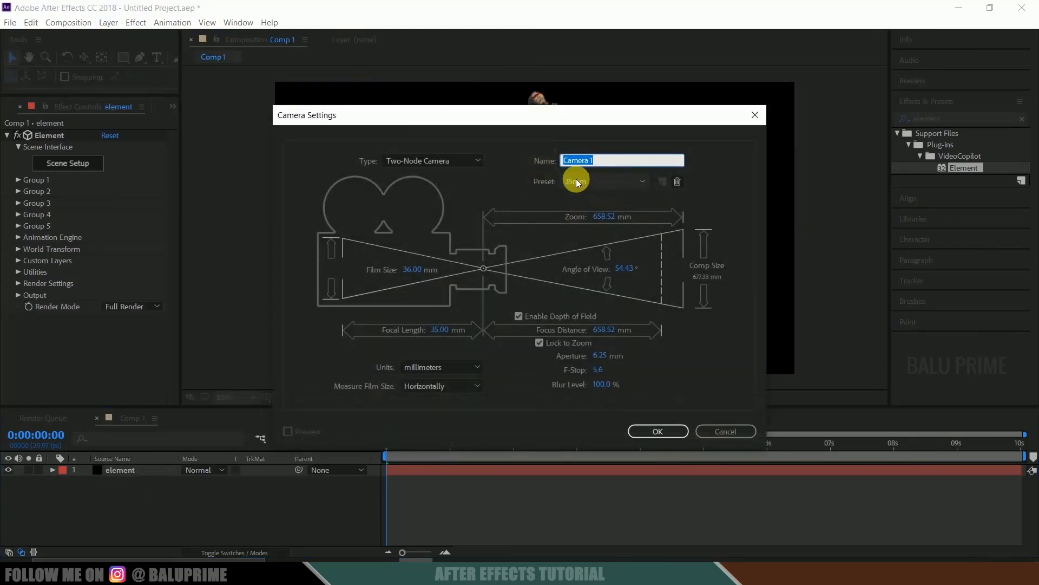
left_click(577, 180)
left_click(589, 270)
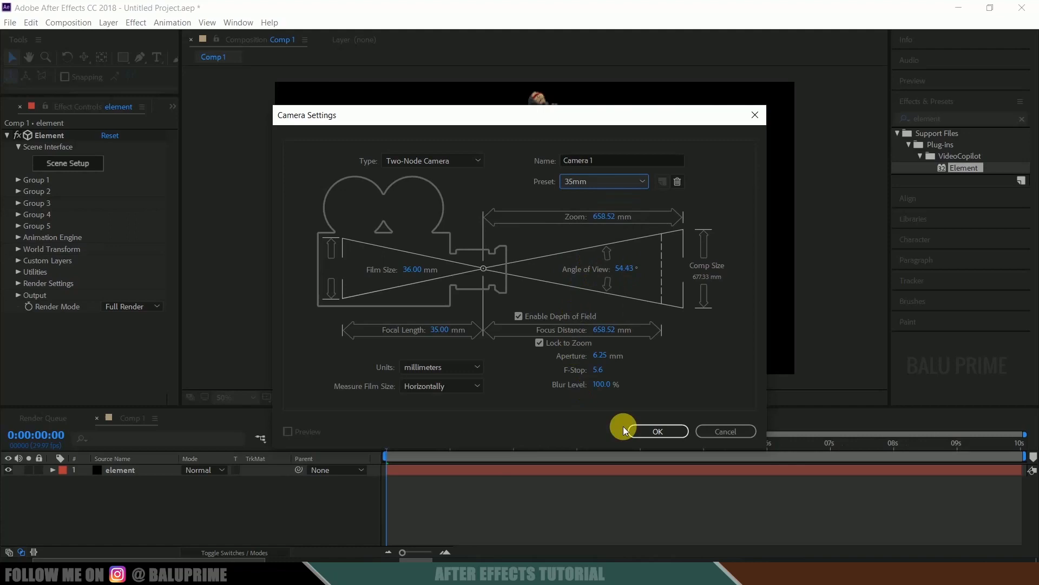
left_click(640, 430)
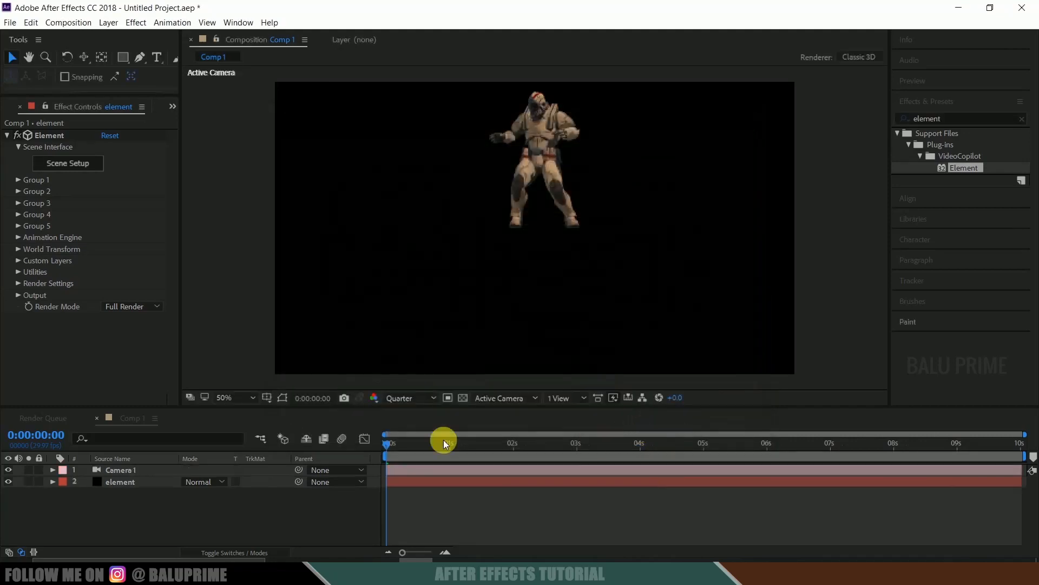
Reposition Camera 1 so the full character stands near the middle of the frame with the floor in view
left_click_drag(81, 58, 137, 85)
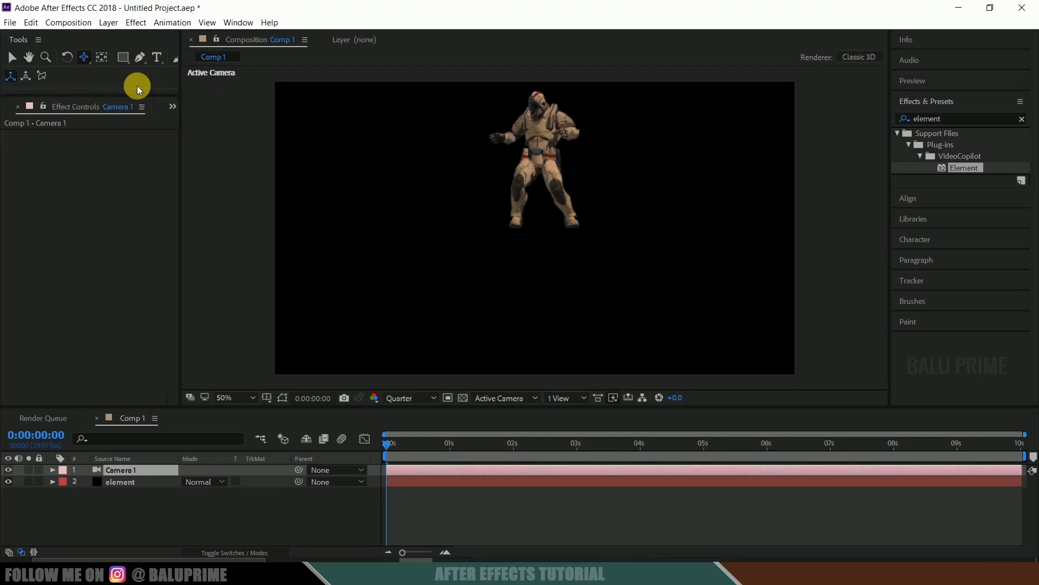
left_click_drag(571, 179, 550, 244)
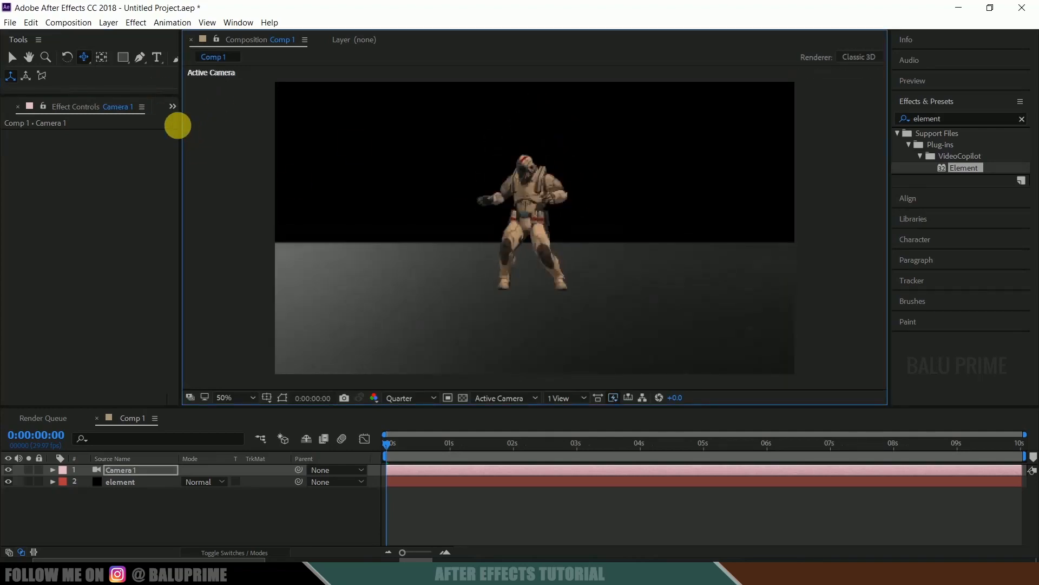
left_click_drag(566, 281, 555, 286)
Turn off Depth of Field in Camera 1's camera options
left_click(53, 471)
left_click(64, 493)
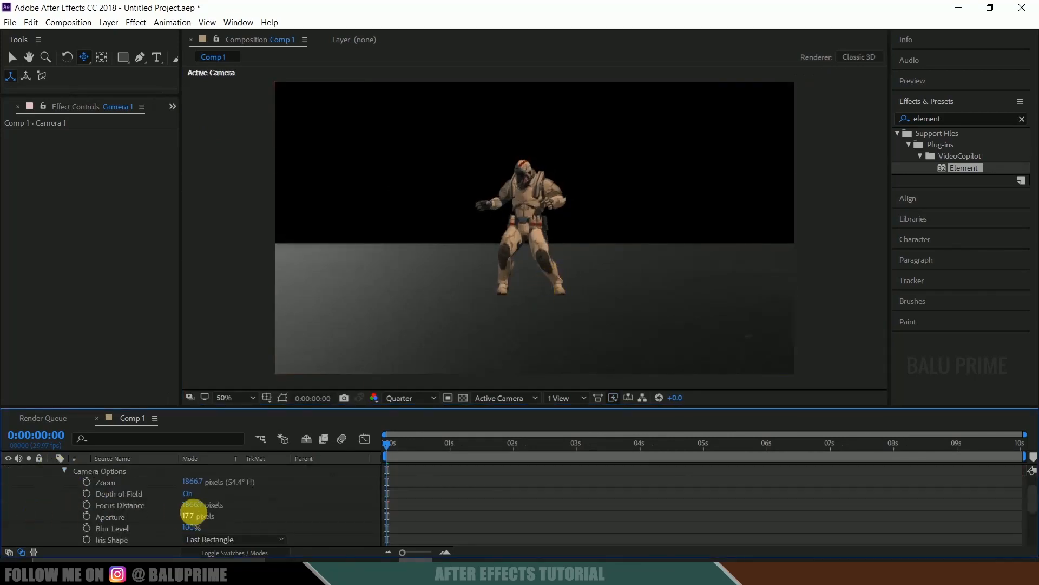
scroll(83, 497, "up", 1)
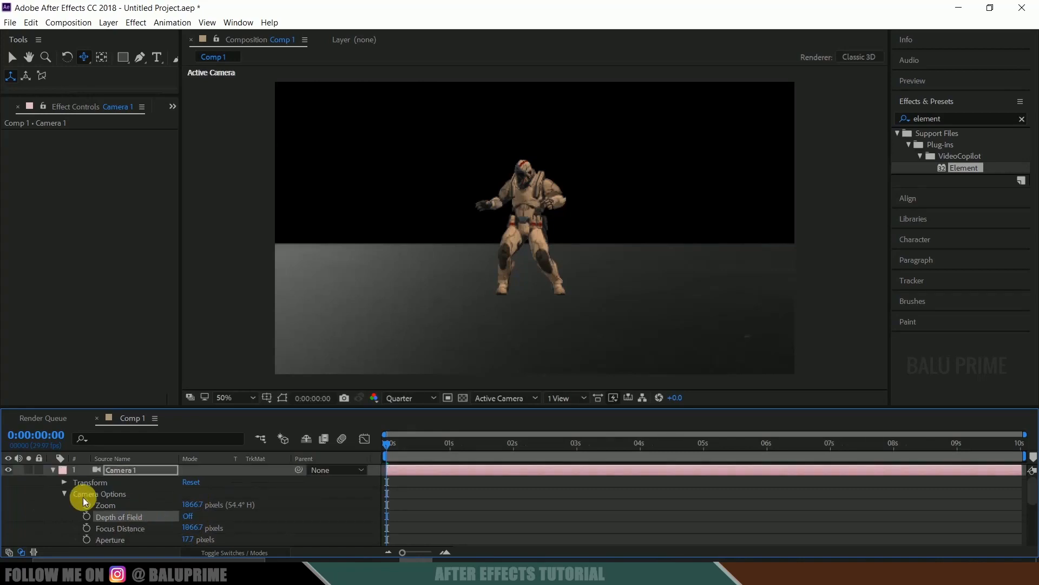
left_click(52, 470)
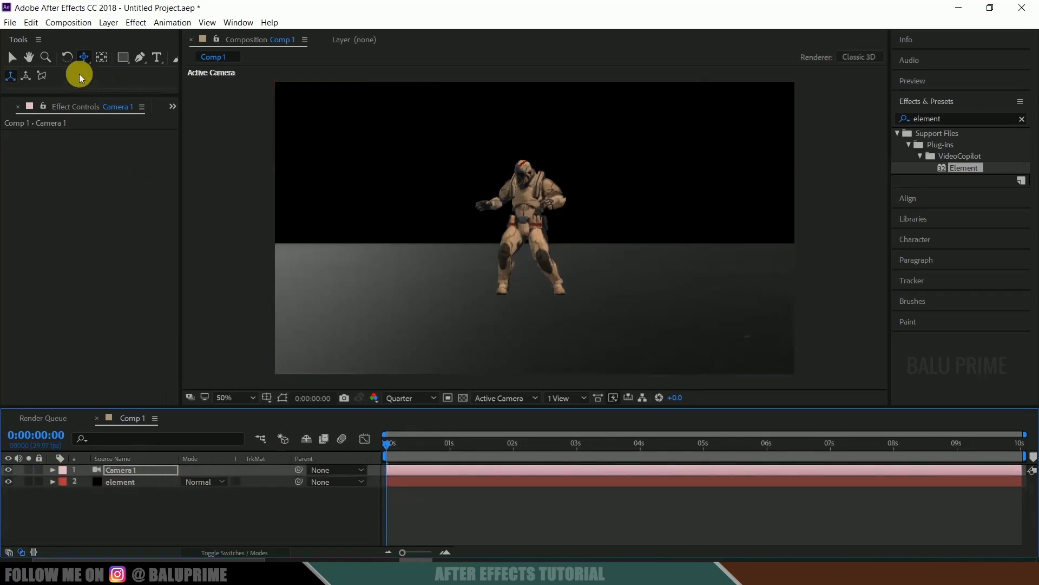
Fine-tune Camera 1's framing of the character, preview the dance animation and return to the first frame
left_click_drag(86, 56, 122, 82)
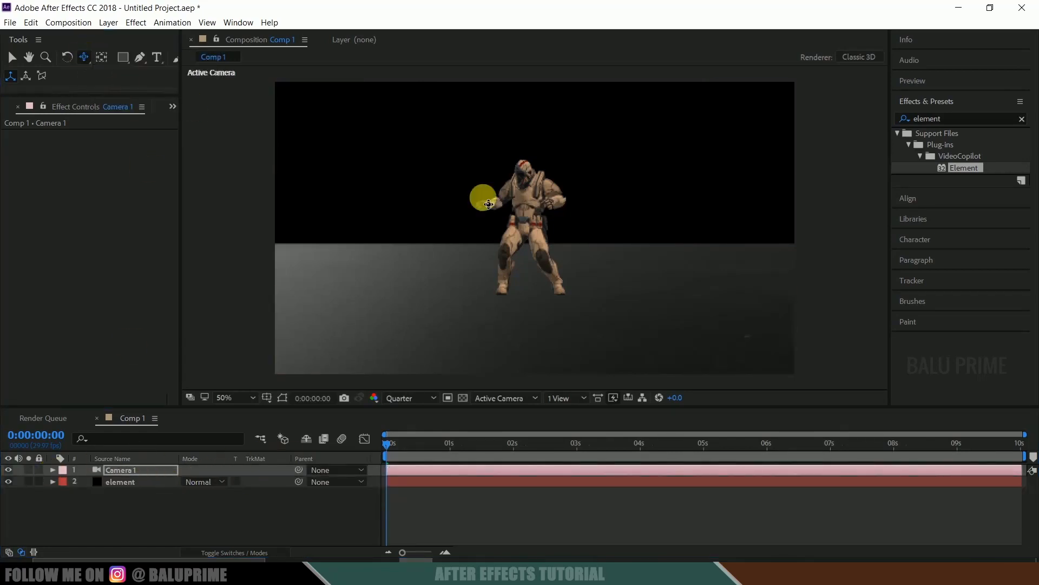
left_click_drag(565, 273, 565, 282)
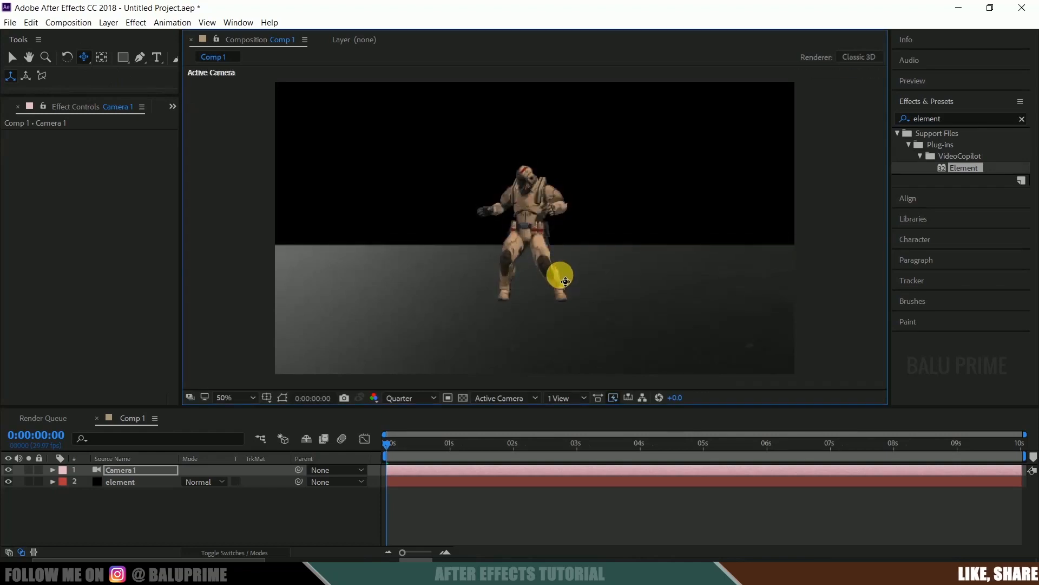
key("space")
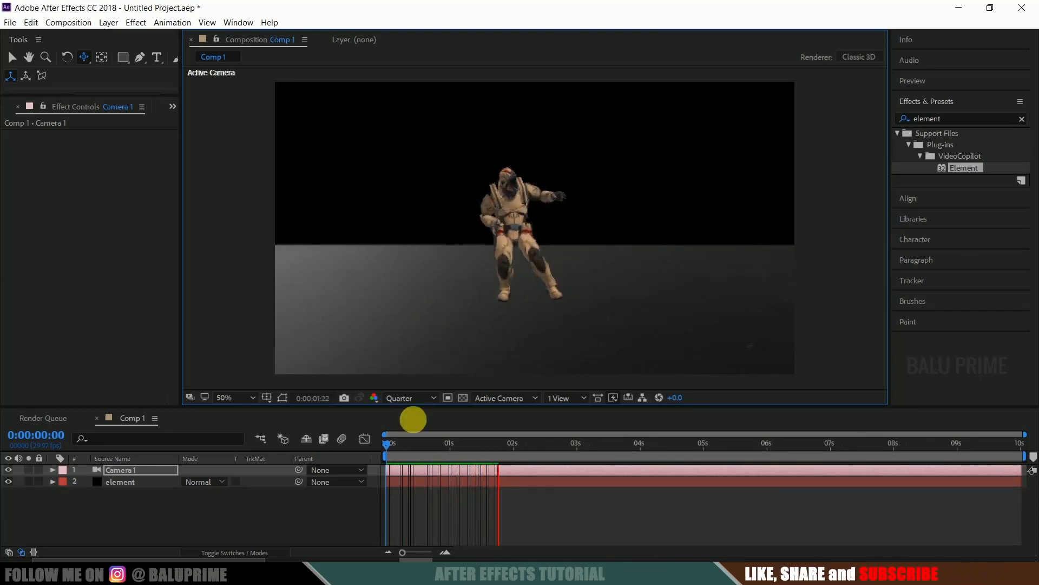
left_click_drag(415, 445, 350, 444)
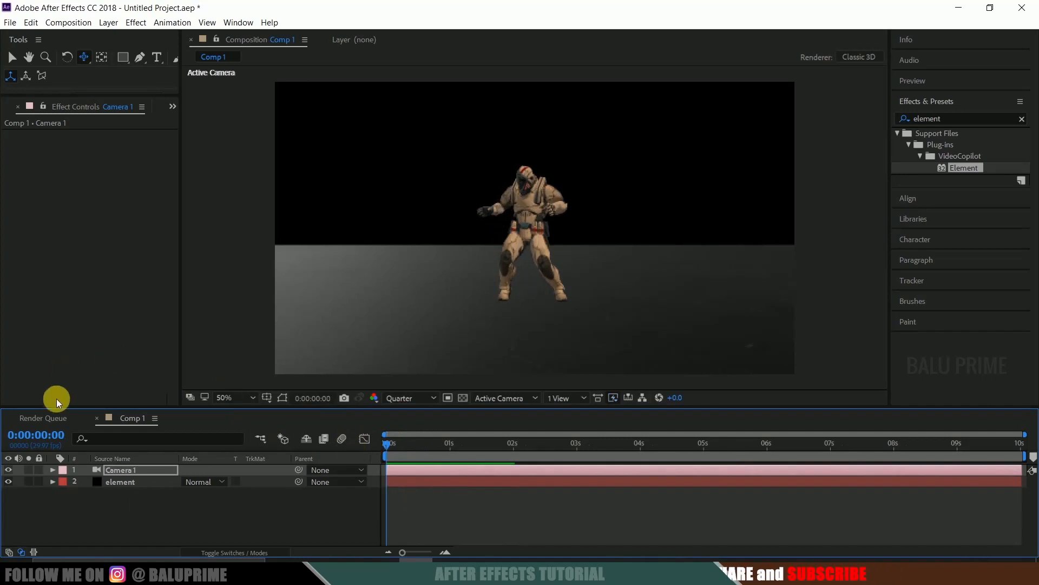
Enable ambient occlusion in the element layer's render settings and set the SSAO intensity to 8
left_click(131, 482)
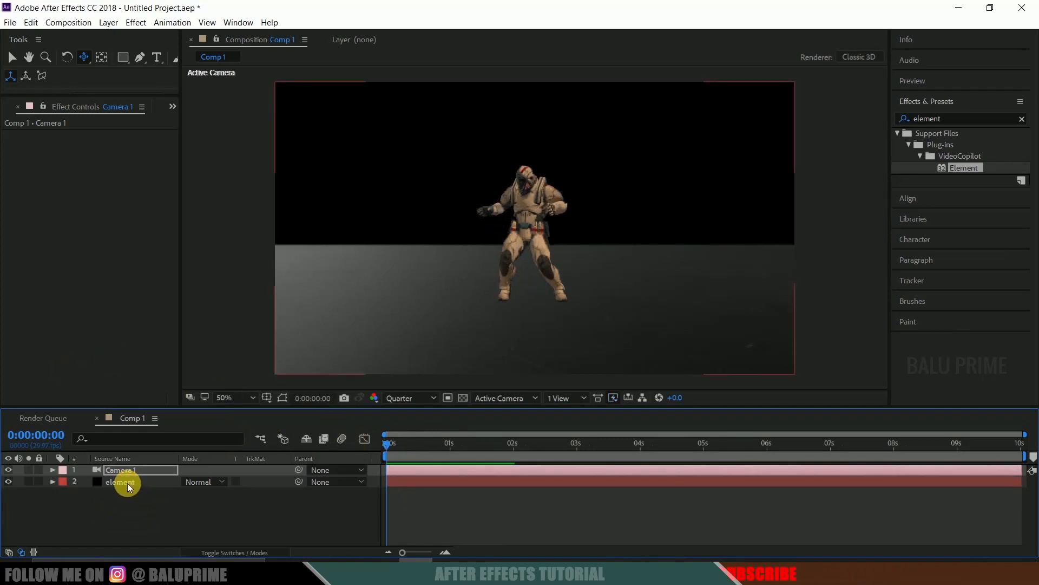
left_click(128, 483)
left_click(18, 284)
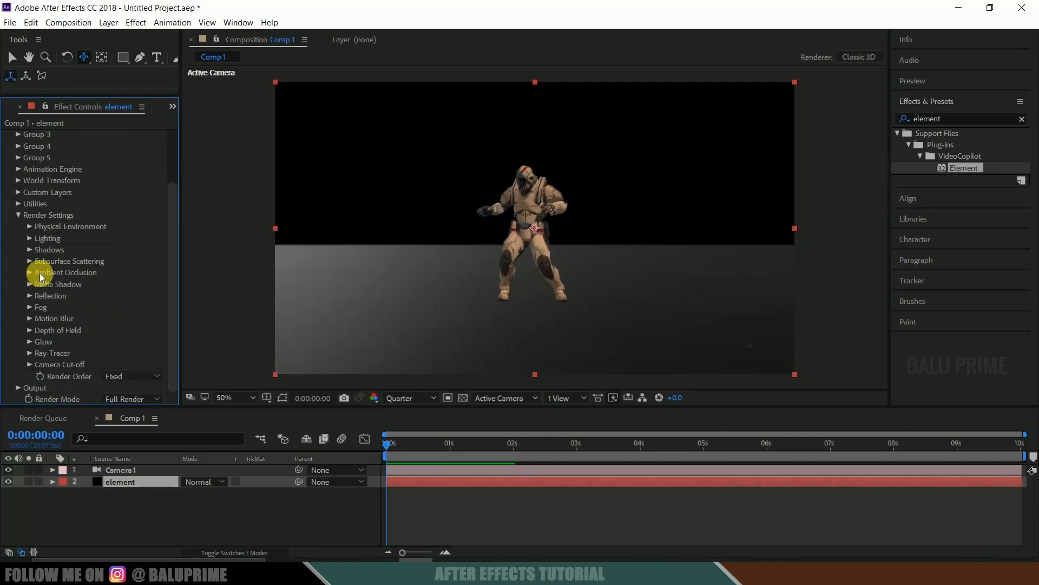
left_click(30, 273)
scroll(16, 270, "down", 2)
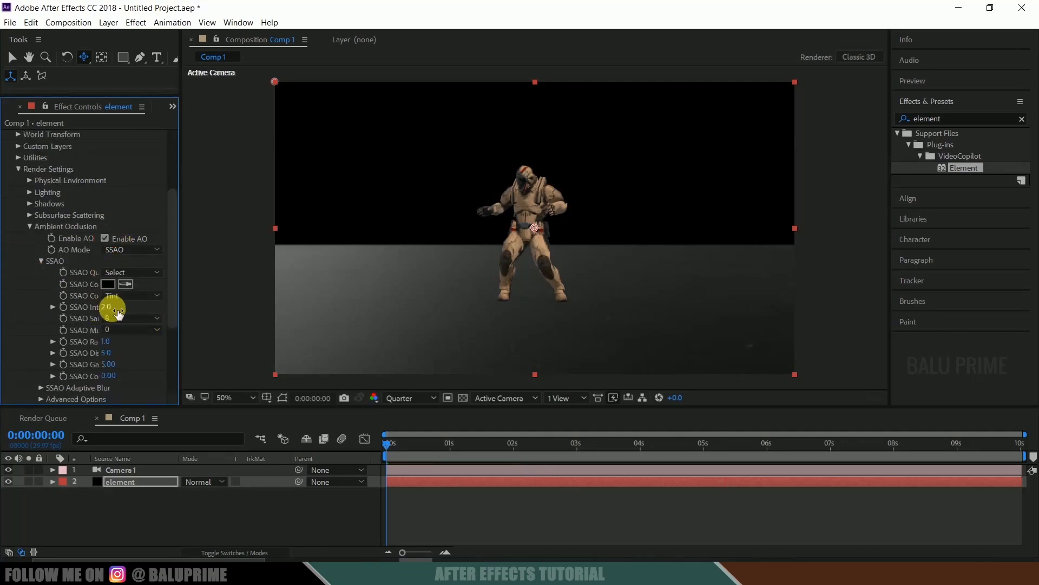
key("Return")
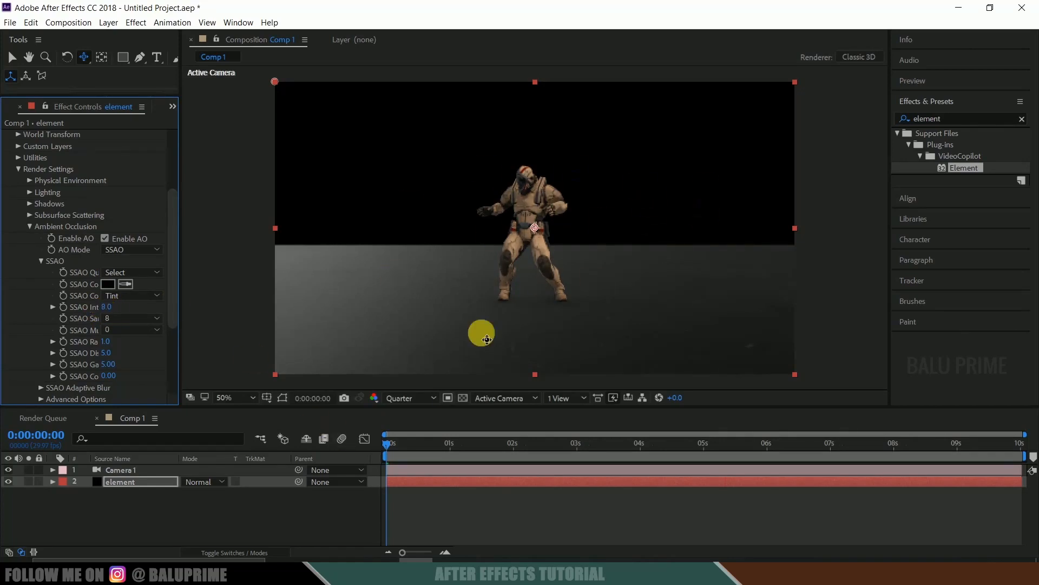
left_click(120, 457)
scroll(103, 163, "up", 5)
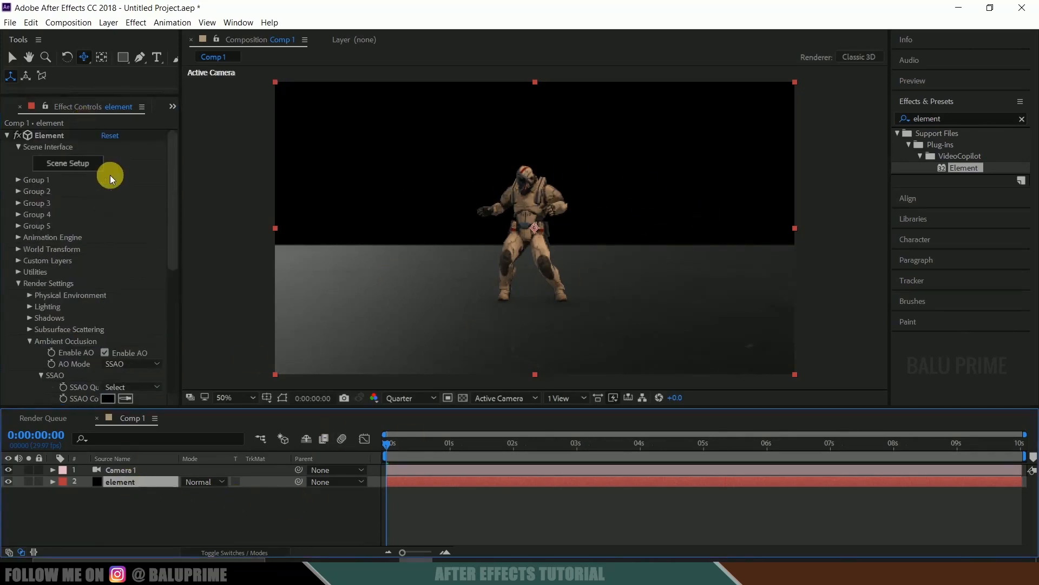
Set the floor plane's reflect mode to Mirror Surface in Element's scene setup, inspect the reflection and apply the scene
left_click(57, 165)
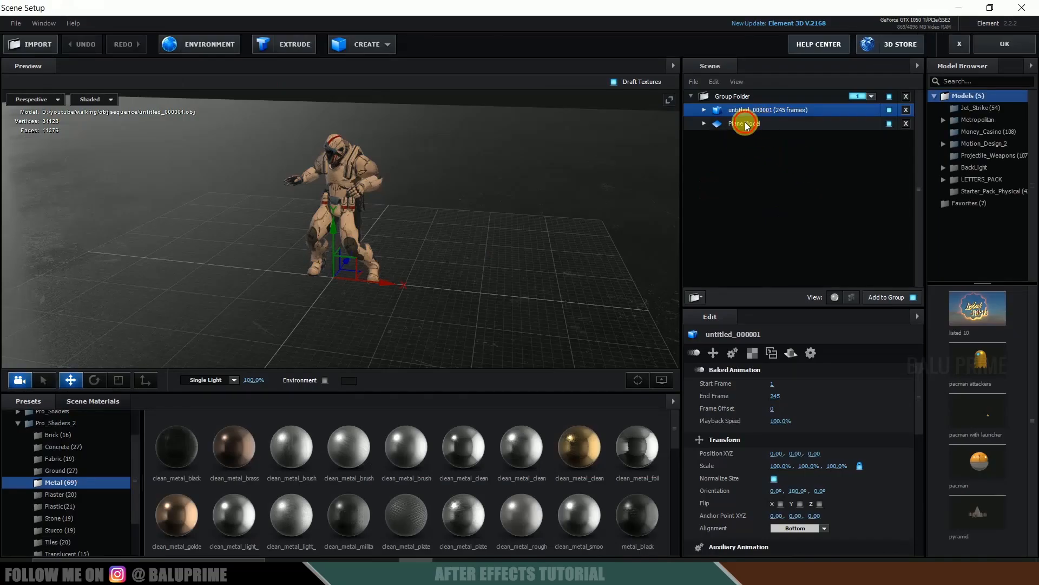
left_click(746, 125)
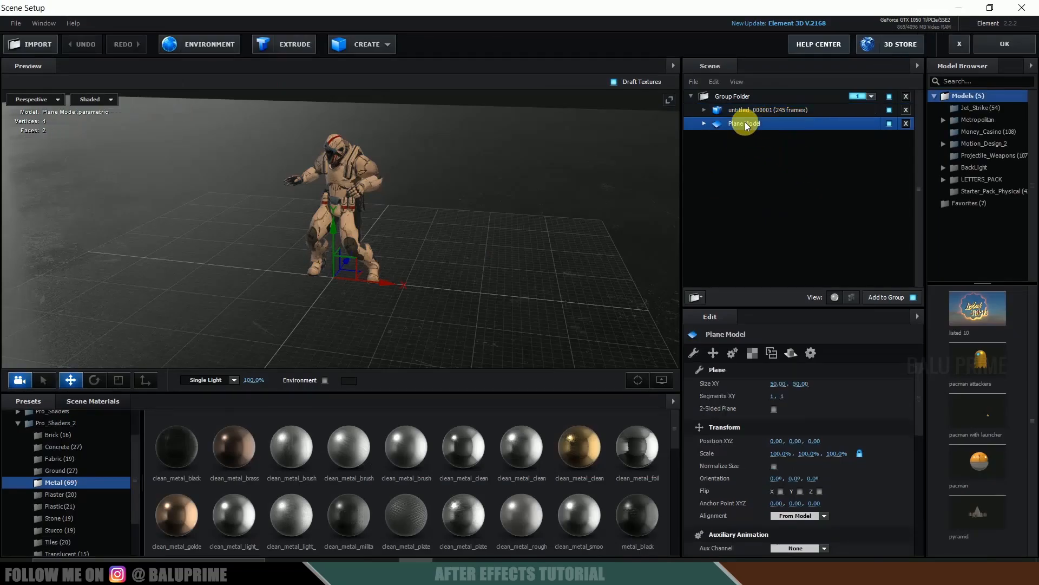
left_click(789, 353)
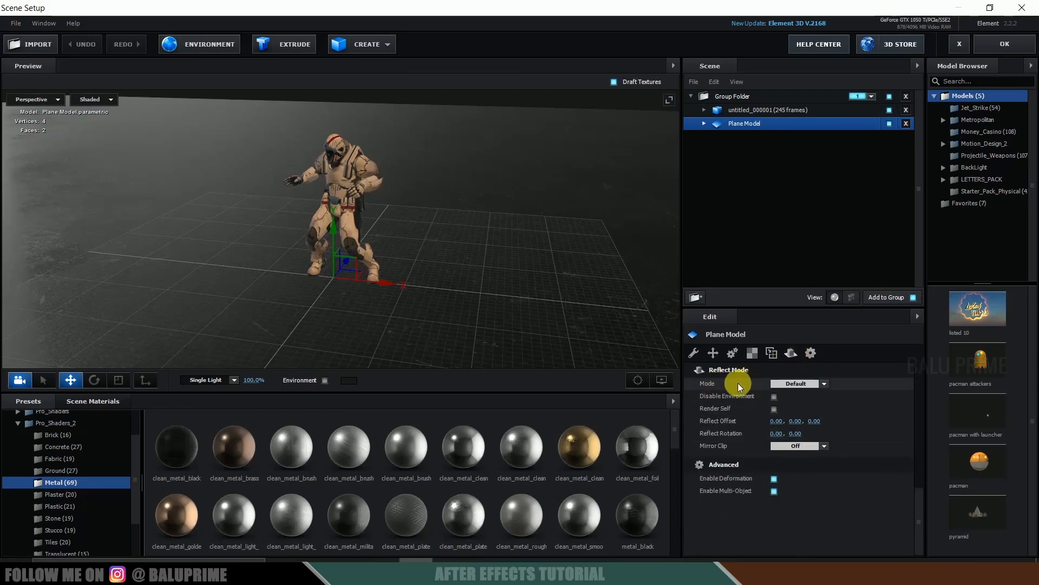
left_click(821, 385)
left_click(831, 416)
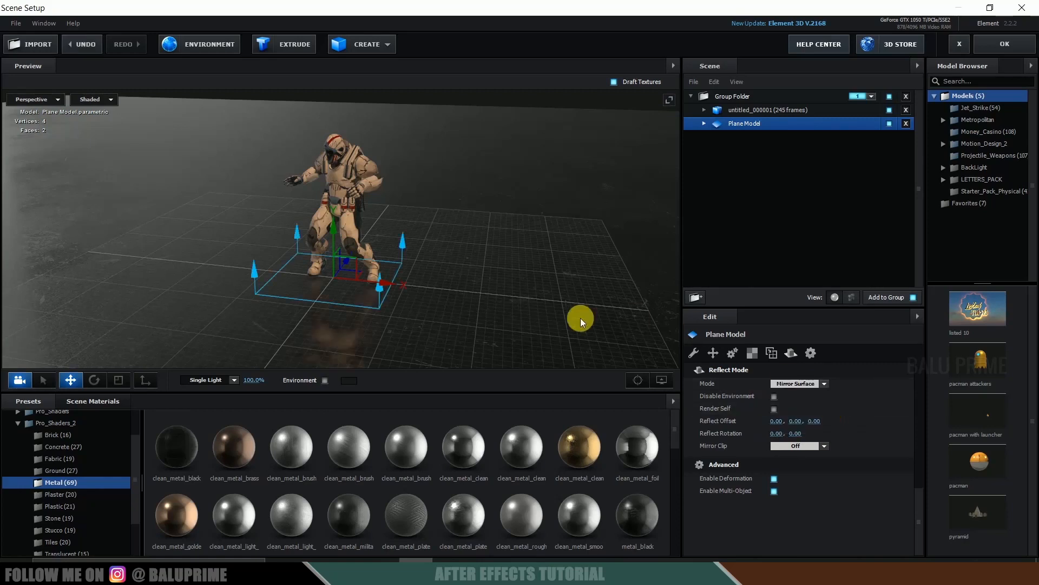
left_click_drag(499, 330, 352, 307)
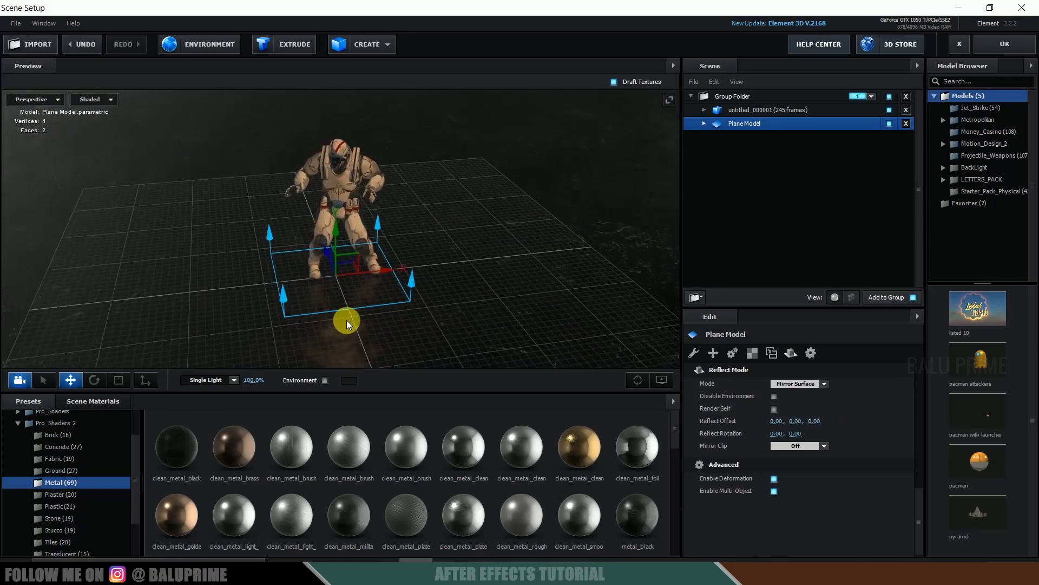
mouse_move(478, 281)
left_mouse_down()
mouse_move(476, 293)
mouse_move(453, 271)
mouse_move(466, 274)
left_mouse_up()
left_click_drag(487, 232, 465, 293)
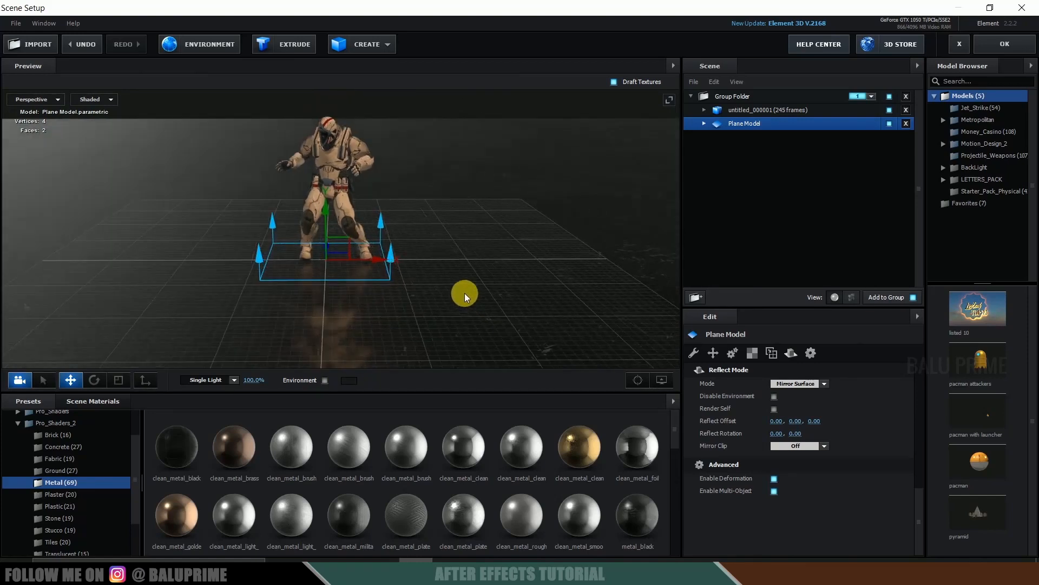
left_click(1001, 41)
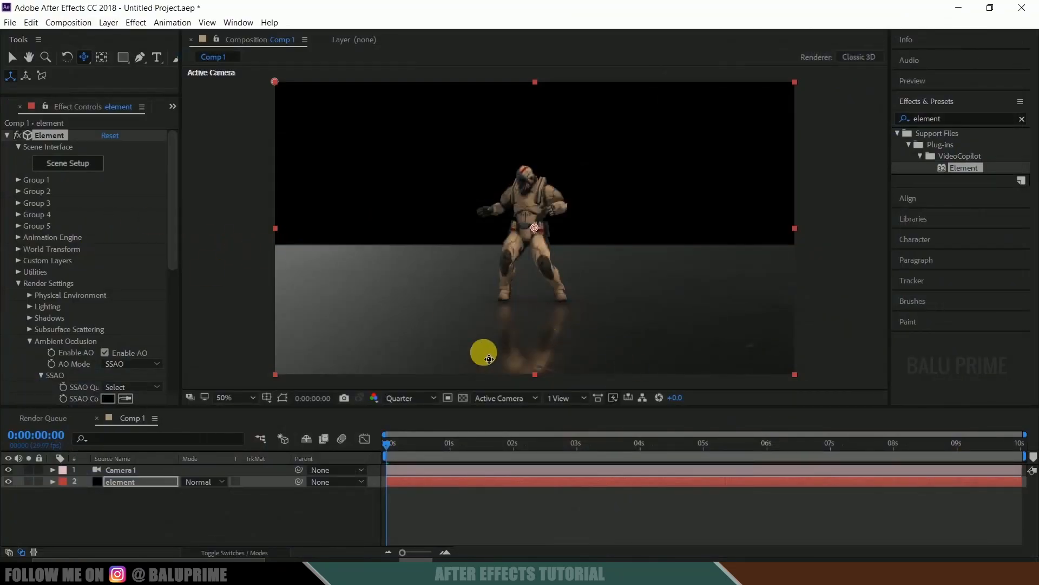
Enable fog in the element layer's render settings with 100% opacity and a start distance of 1200
left_click_drag(174, 190, 158, 343)
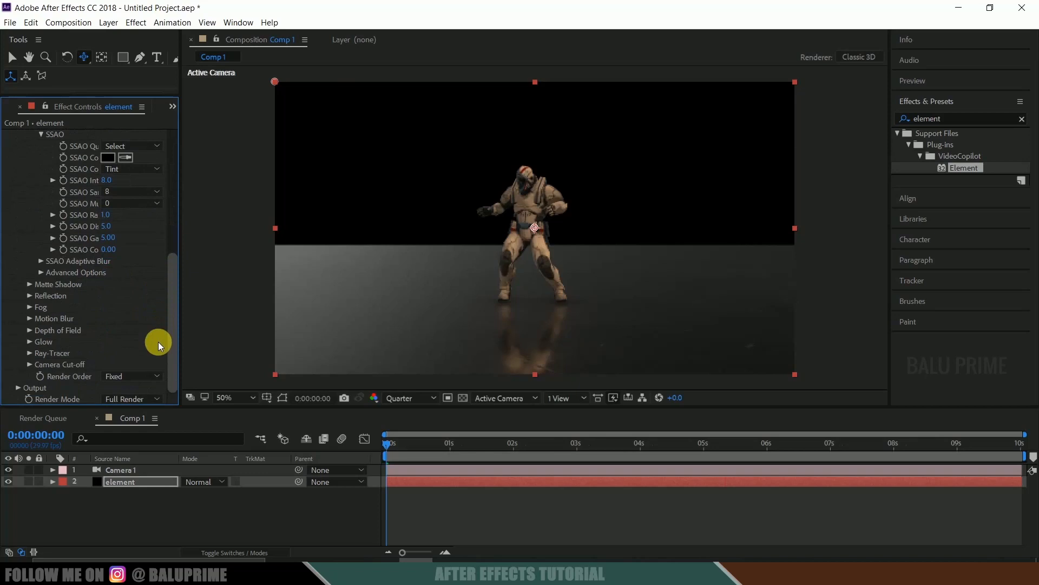
left_click(29, 308)
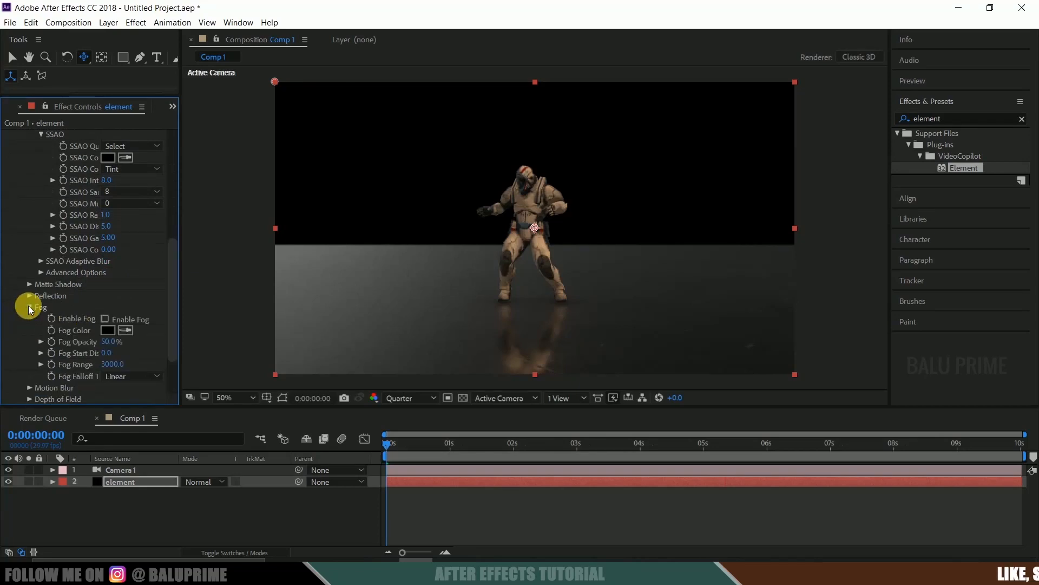
left_click(105, 319)
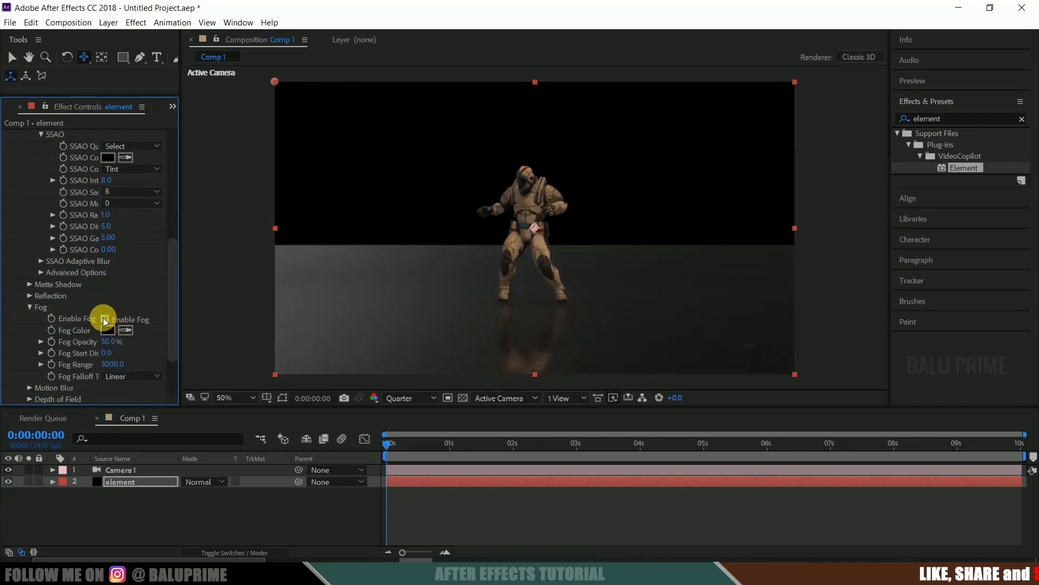
scroll(150, 296, "down", 2)
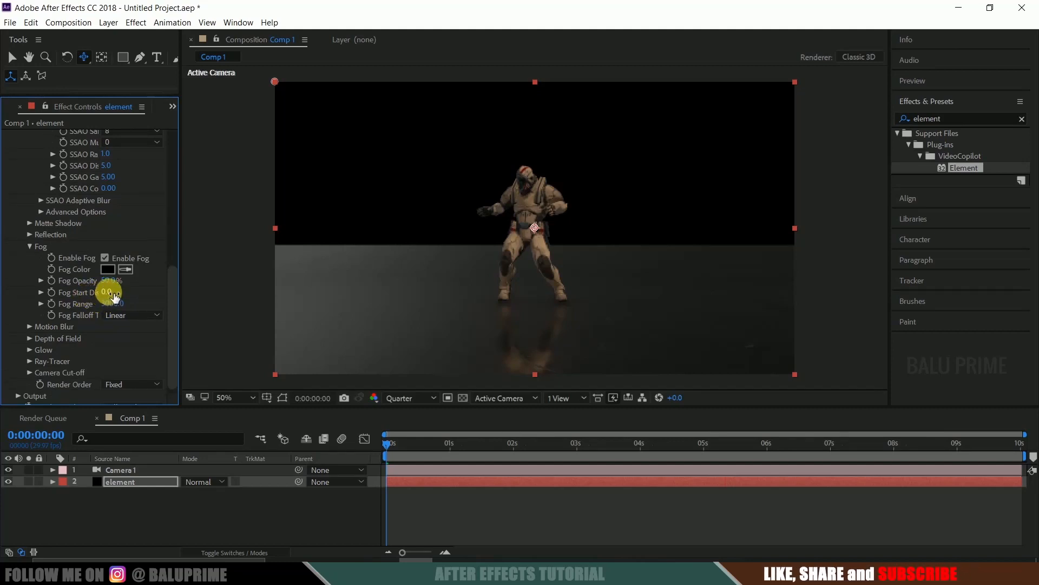
left_click_drag(111, 285, 250, 285)
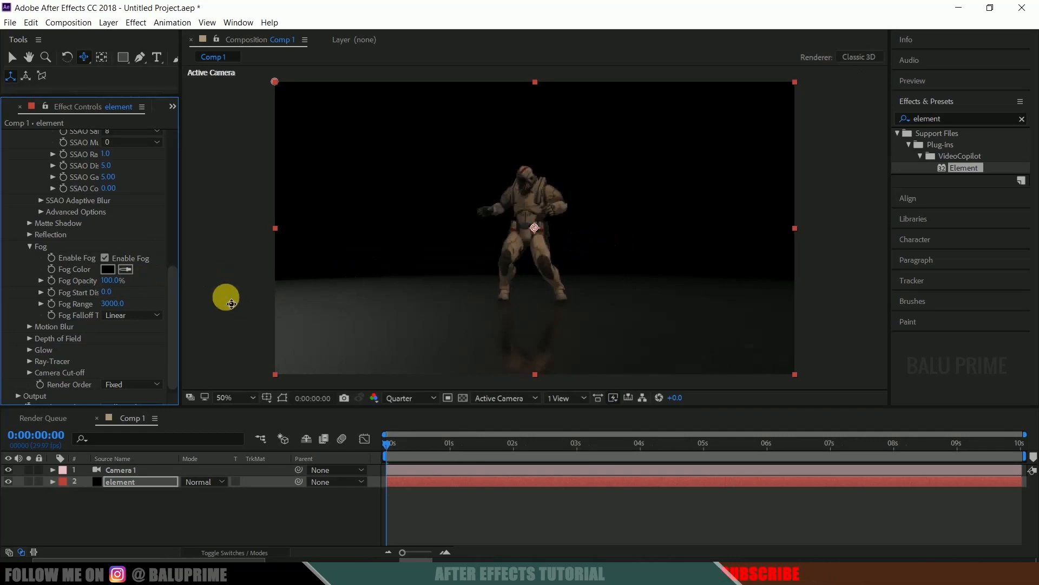
left_click_drag(120, 292, 197, 299)
left_click(113, 295)
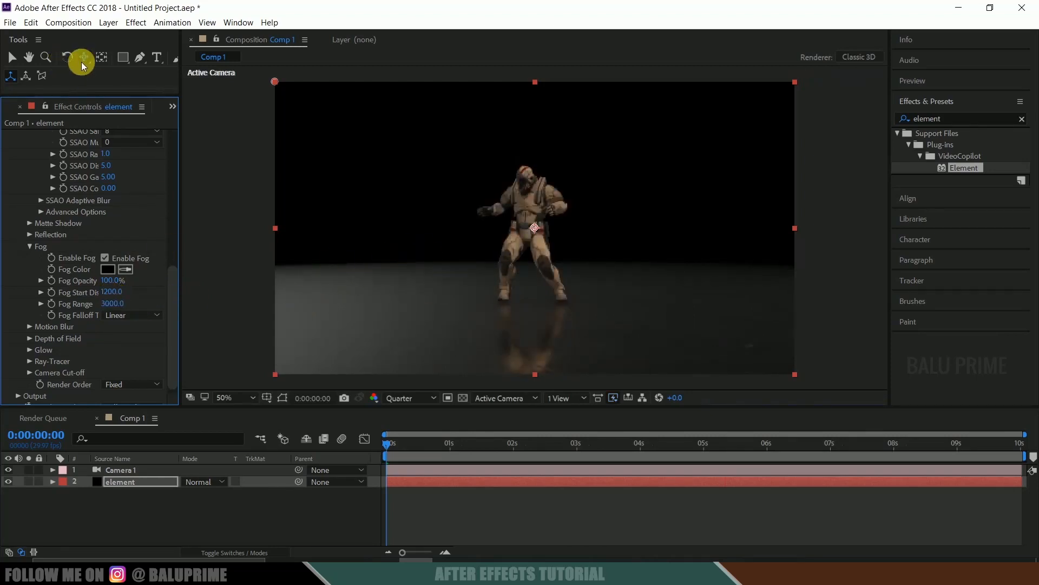
Orbit the camera to a slightly higher viewpoint so more of the floor shows behind the character
left_click_drag(83, 61, 125, 53)
left_click_drag(544, 367, 543, 368)
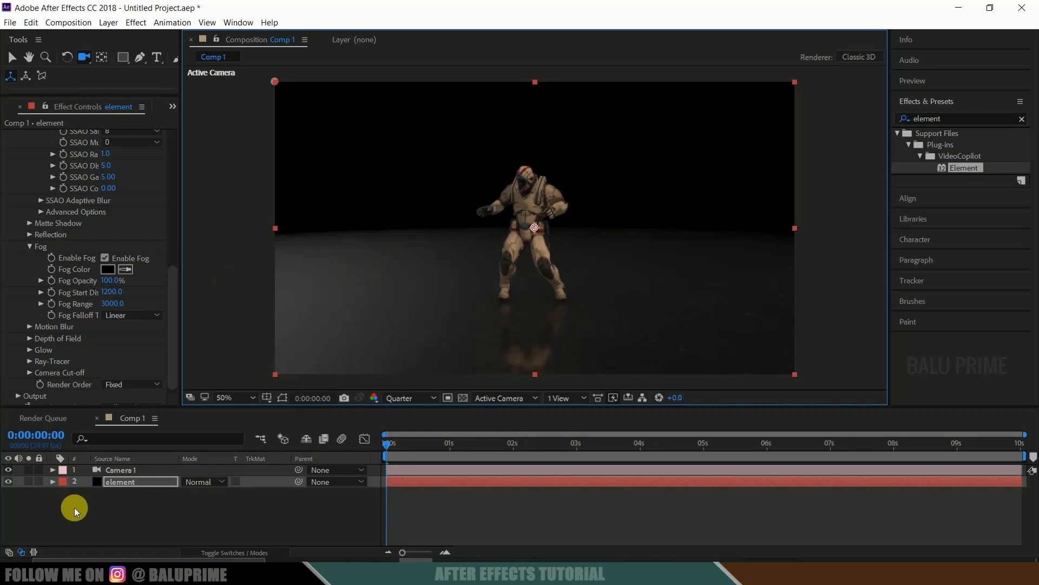
left_click(103, 527)
left_click(126, 479)
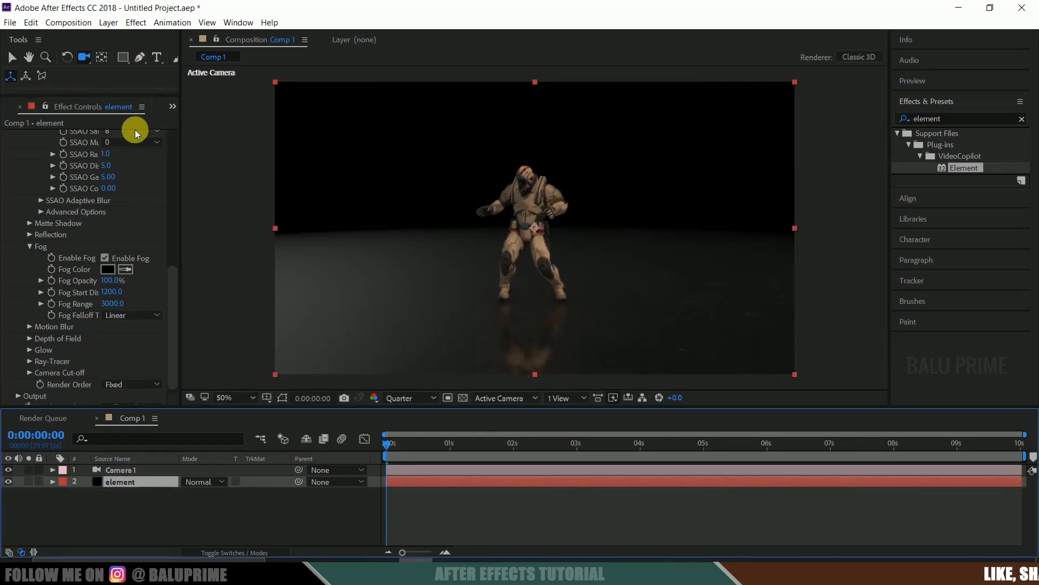
Create a new composition named "music light" in the project
left_click(174, 106)
left_click(204, 120)
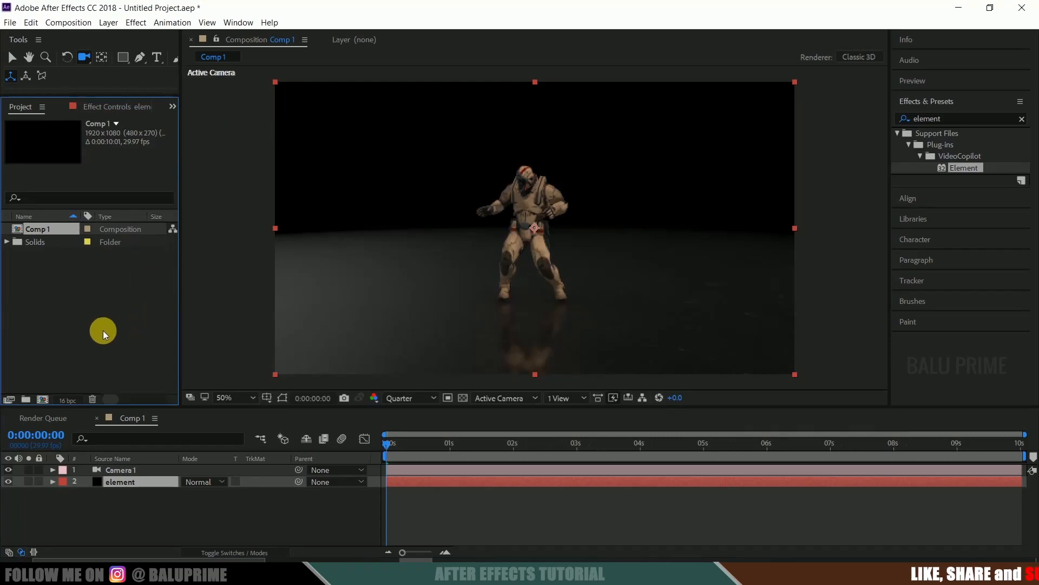
left_click(56, 271)
right_click(55, 272)
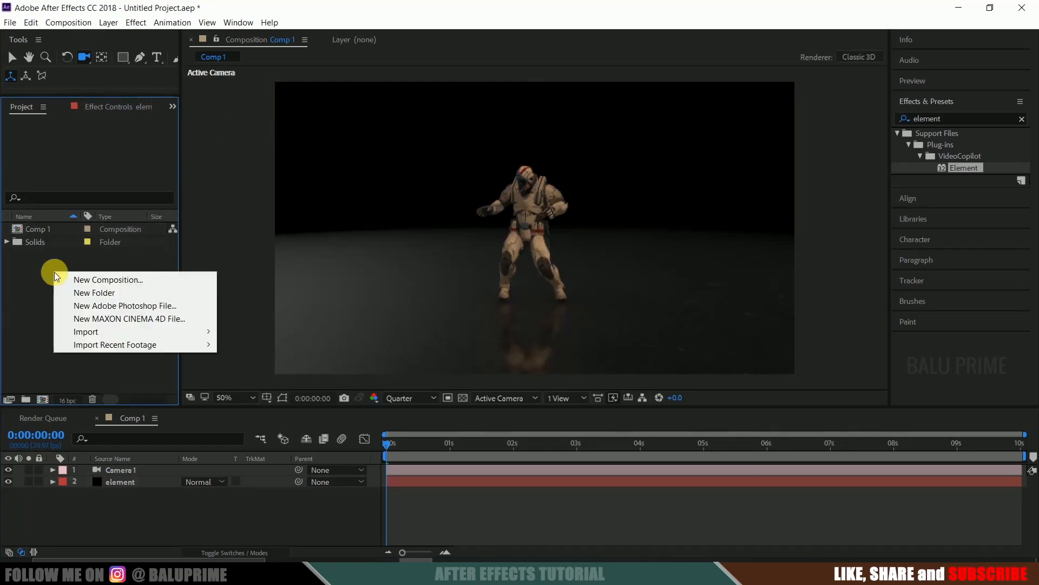
left_click(91, 278)
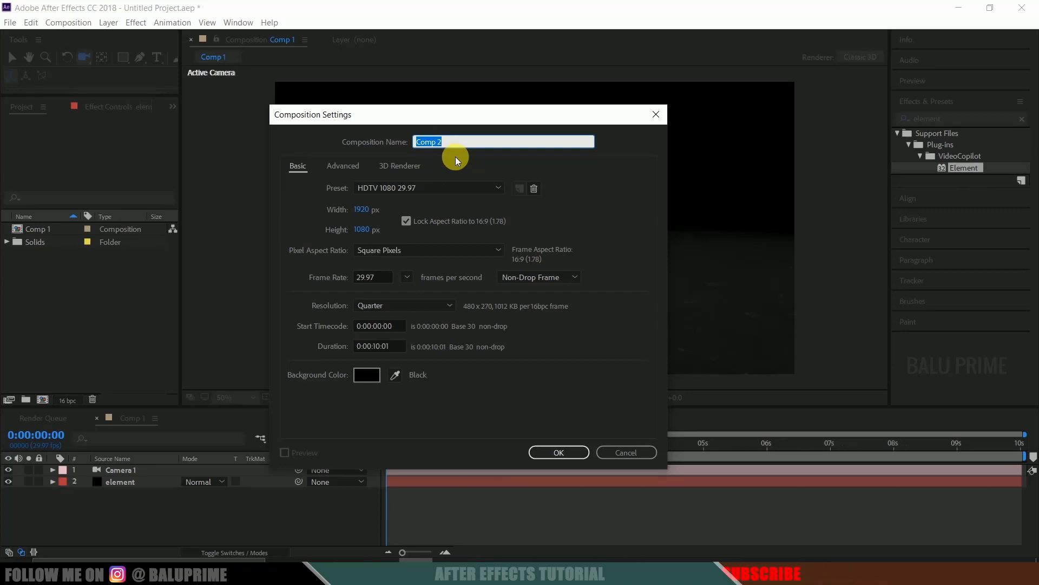
type("light")
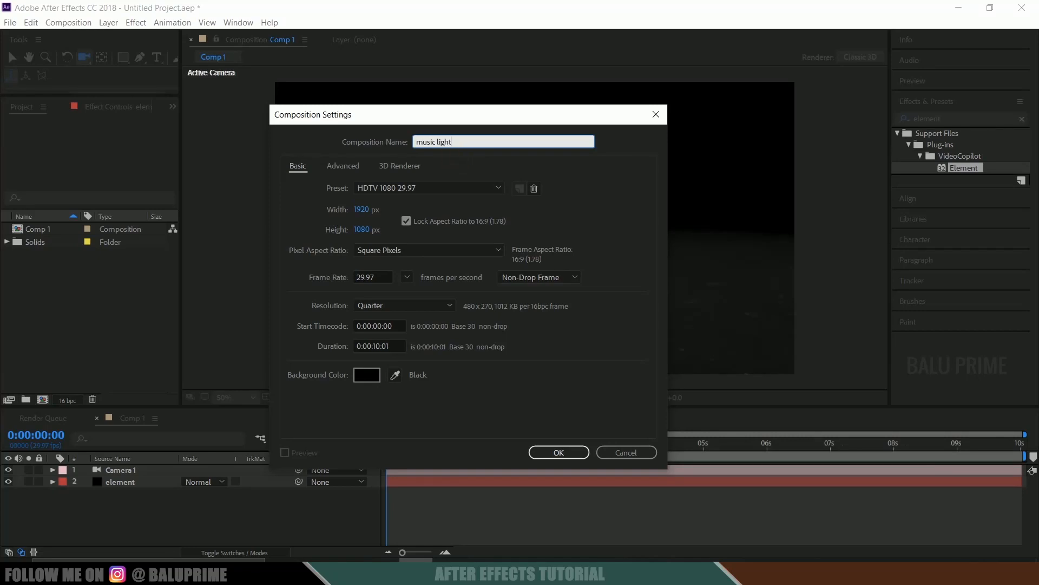
left_click(546, 454)
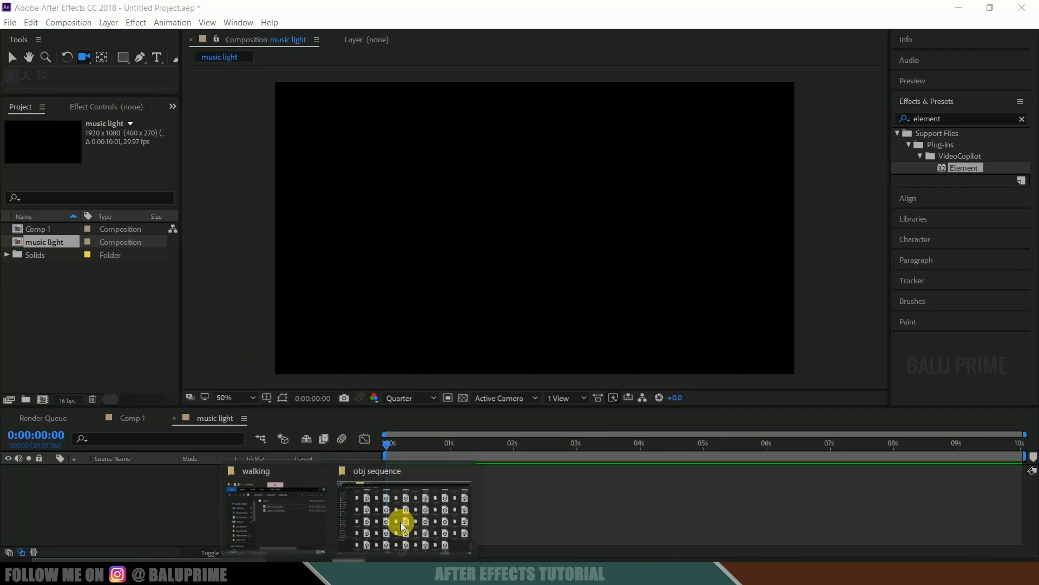
Import Sunrise_Drive.mp3 from the walking folder and add it to the music light composition
left_click(284, 520)
left_click_drag(812, 174, 80, 324)
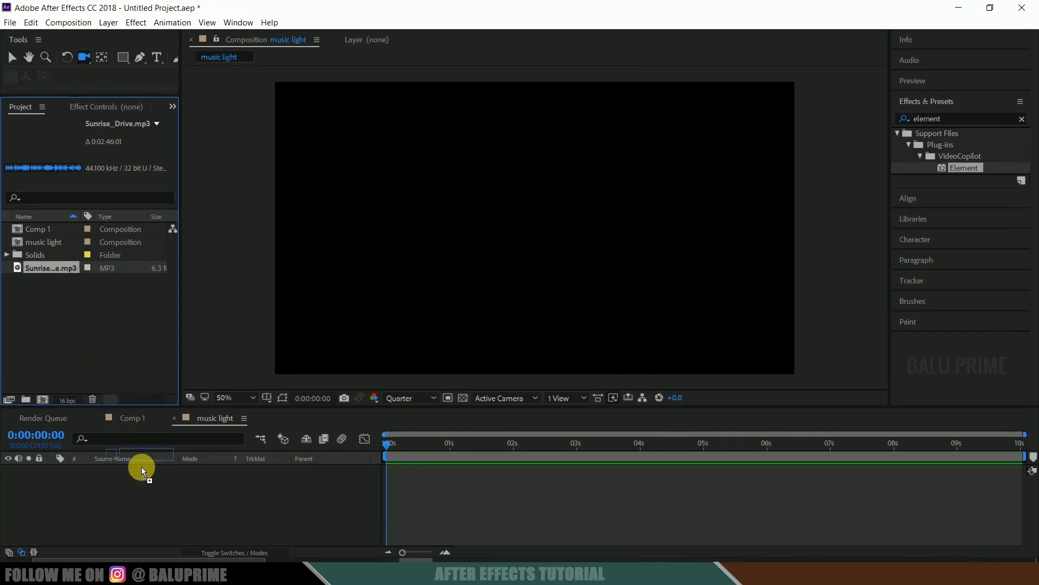
left_click_drag(144, 506, 144, 505)
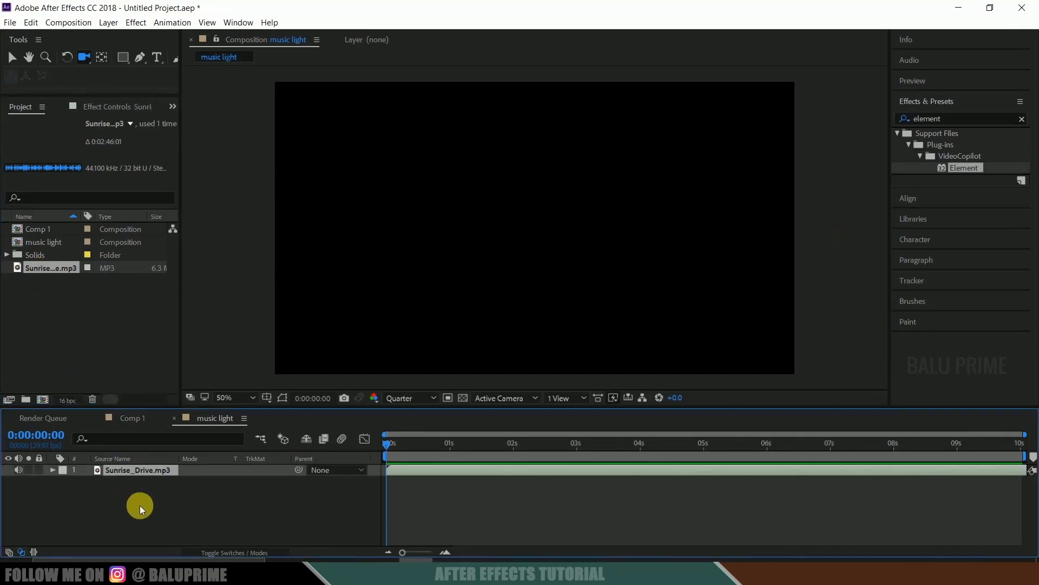
Create a black 1920 x 1080 solid named "music light" above the audio layer
left_click(101, 22)
mouse_move(119, 37)
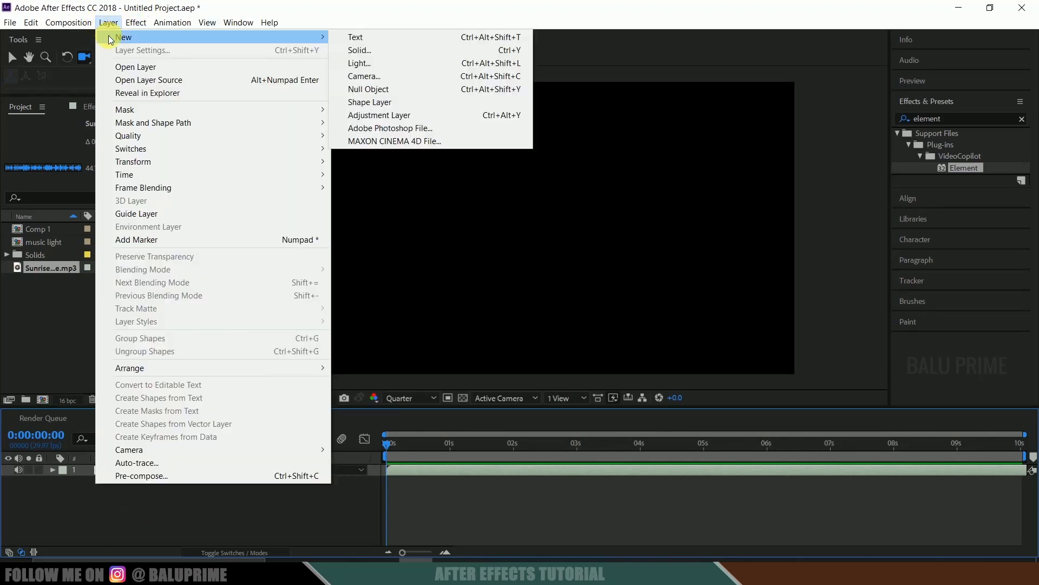
left_click(359, 50)
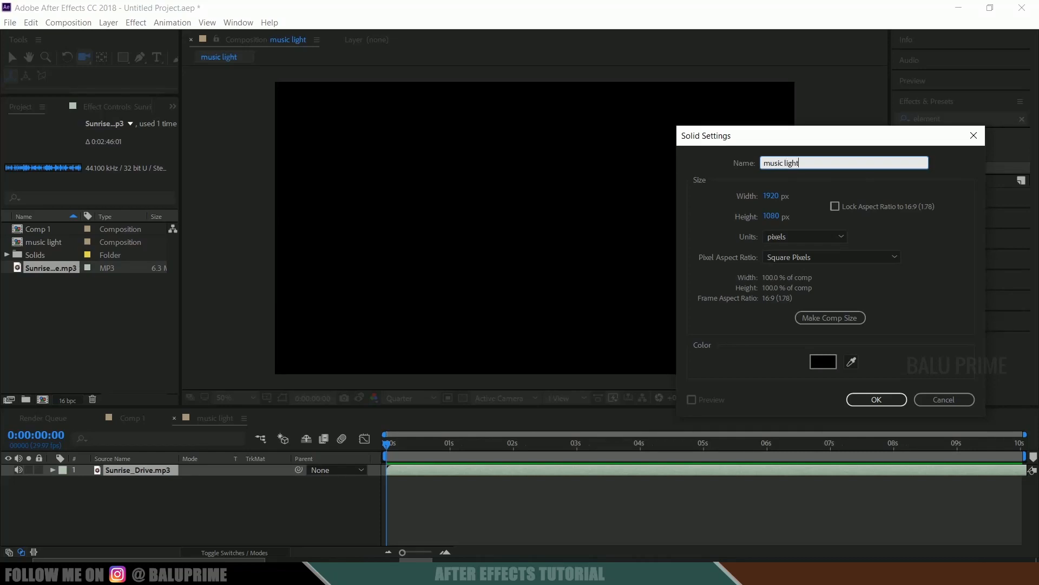
left_click(877, 399)
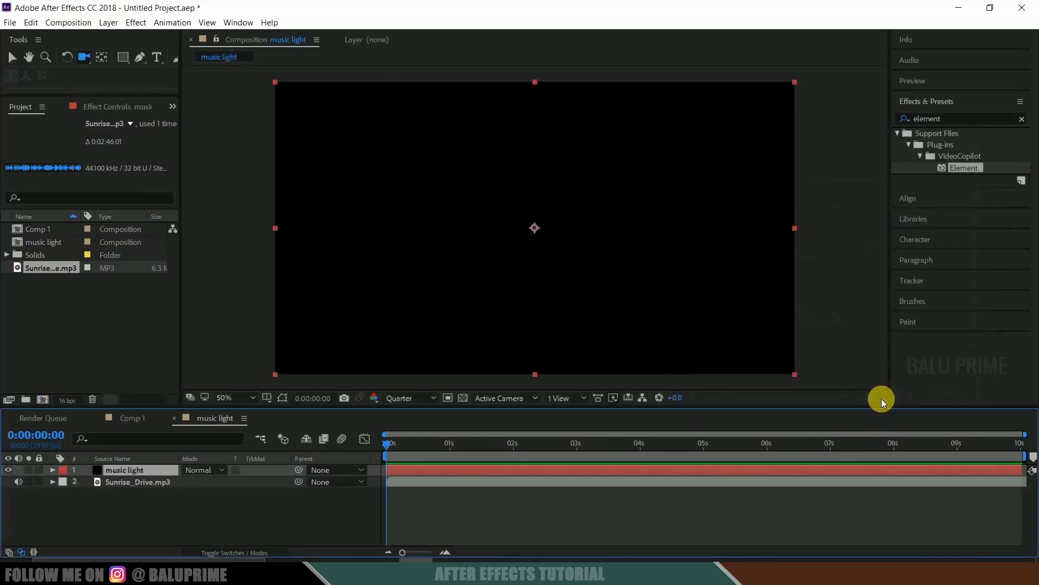
Find the Audio Spectrum effect and apply it to the music light solid
left_click(960, 119)
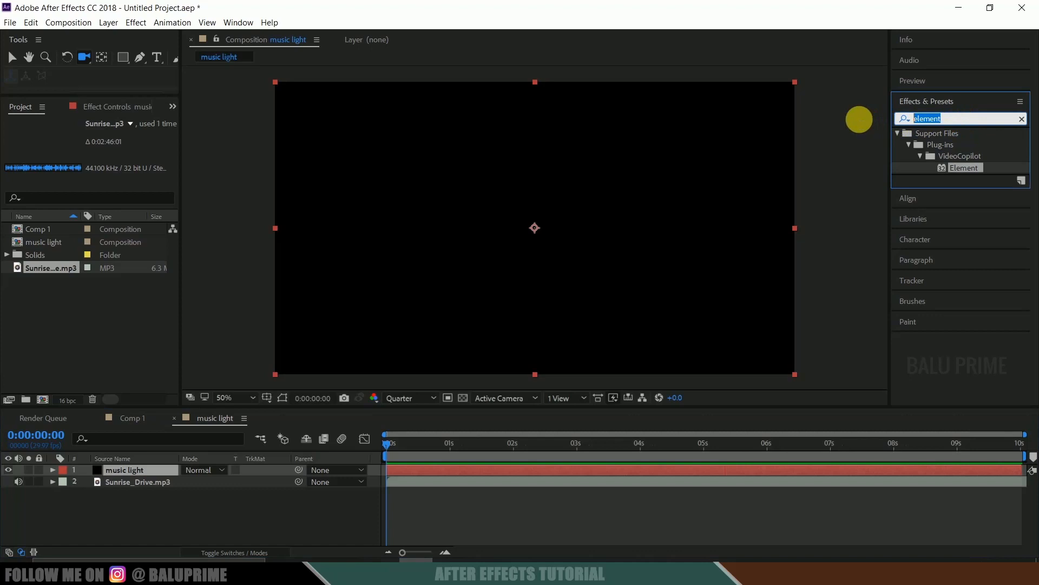
type("audio sp")
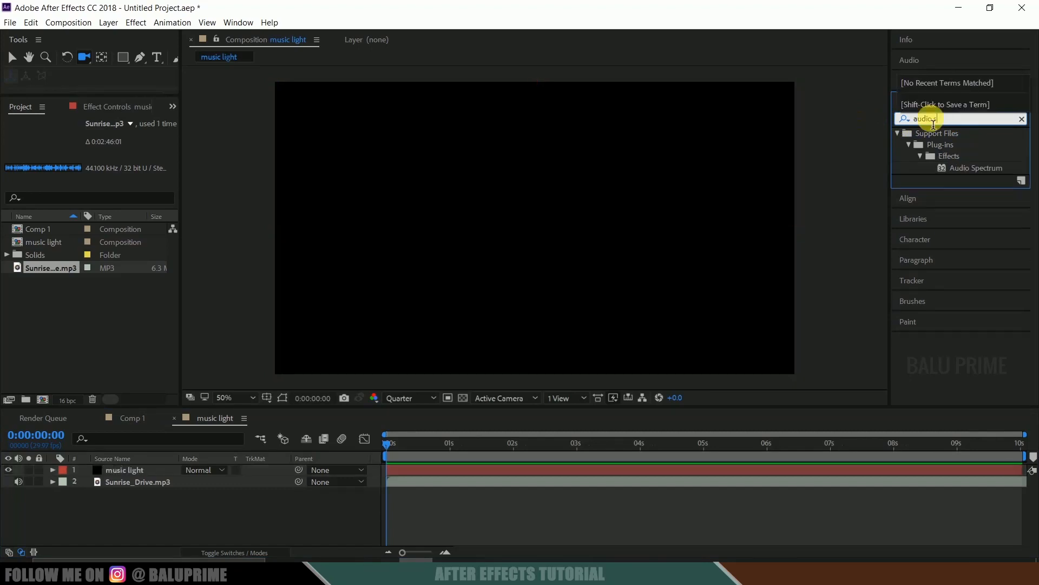
left_click(966, 167)
left_click_drag(966, 169, 121, 472)
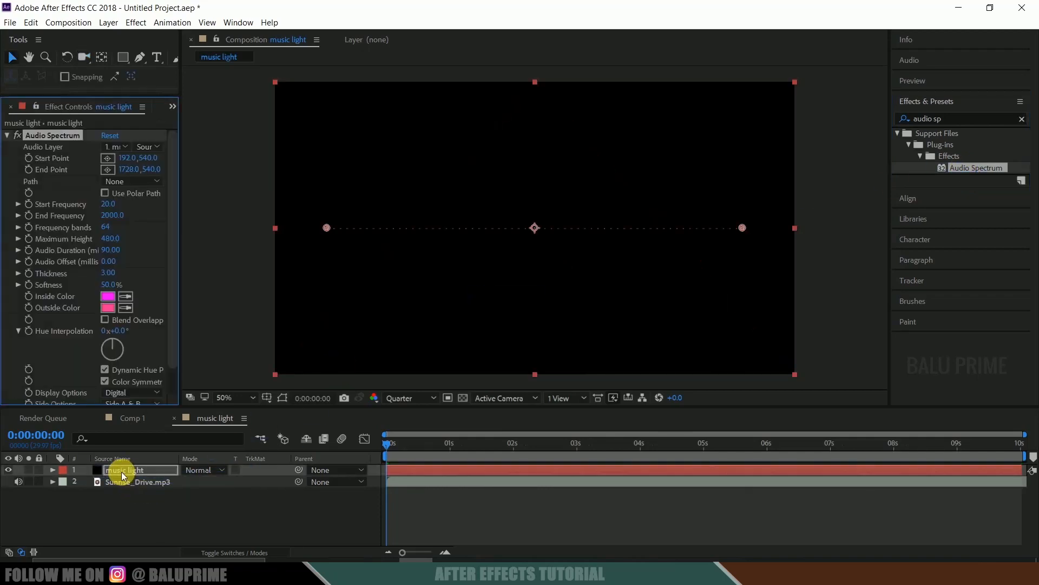
Stretch the Audio Spectrum across the frame from about 0,544 to 1944,542 and use Sunrise_Drive.mp3 as its audio layer
left_click_drag(327, 237, 273, 229)
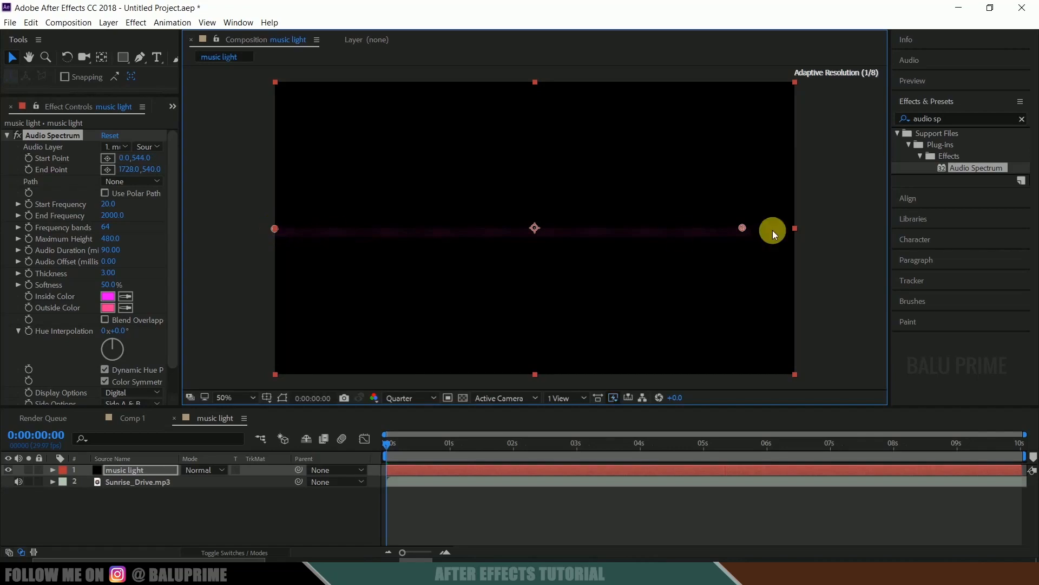
left_click_drag(737, 231, 792, 224)
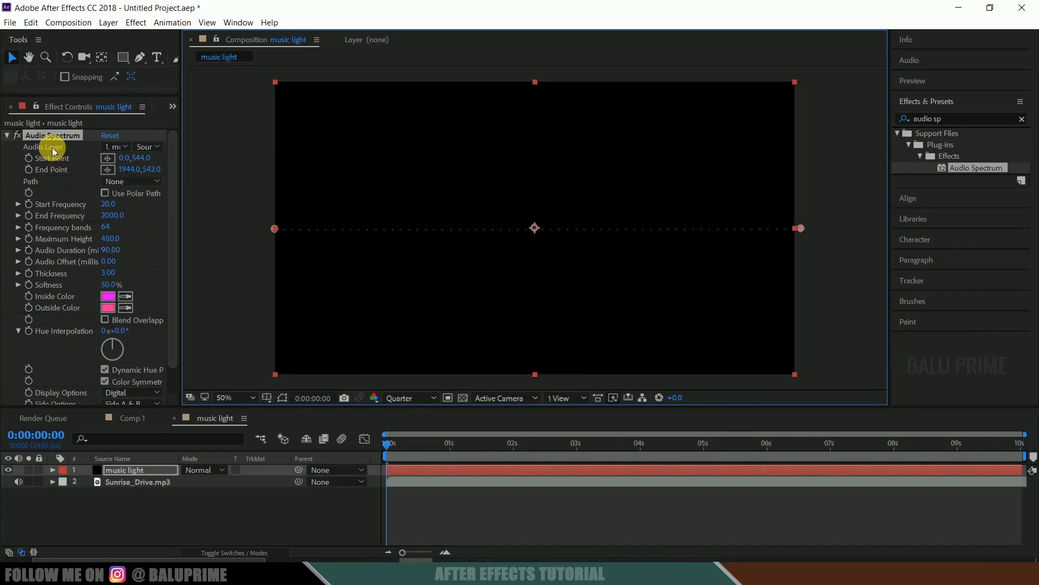
left_click(112, 147)
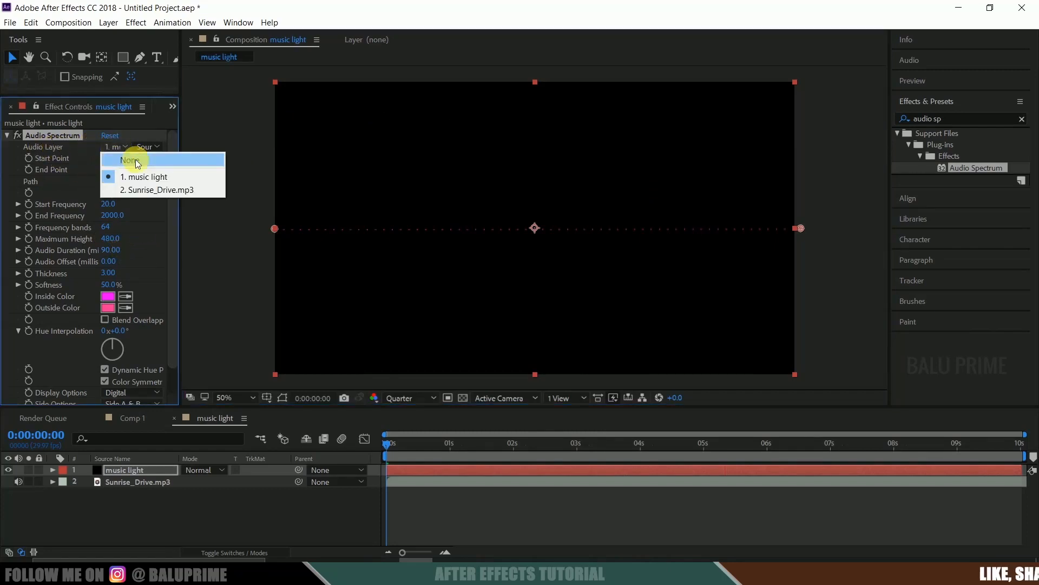
left_click(147, 190)
left_click_drag(182, 175, 208, 174)
key("space")
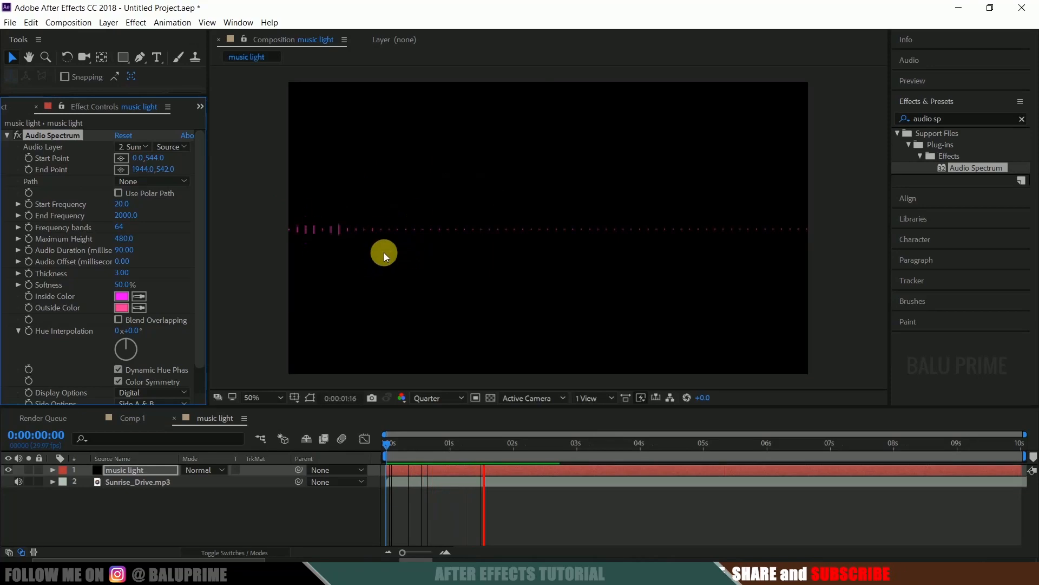
Set the Audio Spectrum's thickness to 12 and raise its maximum height to about 15750 at 0:00:01:20
left_click_drag(411, 443, 492, 443)
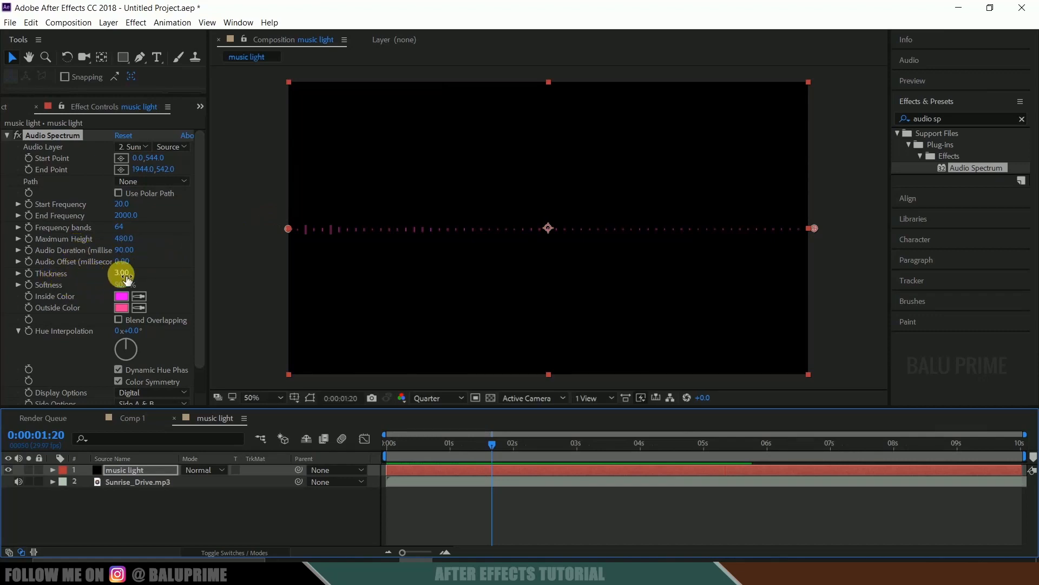
left_click_drag(126, 276, 162, 277)
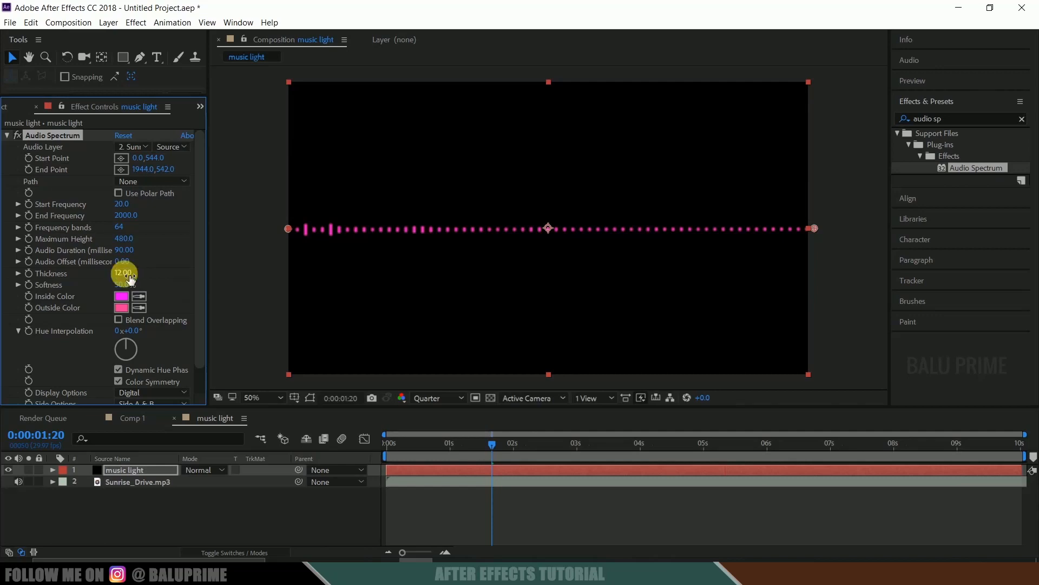
left_click_drag(124, 238, 974, 225)
left_click(126, 239)
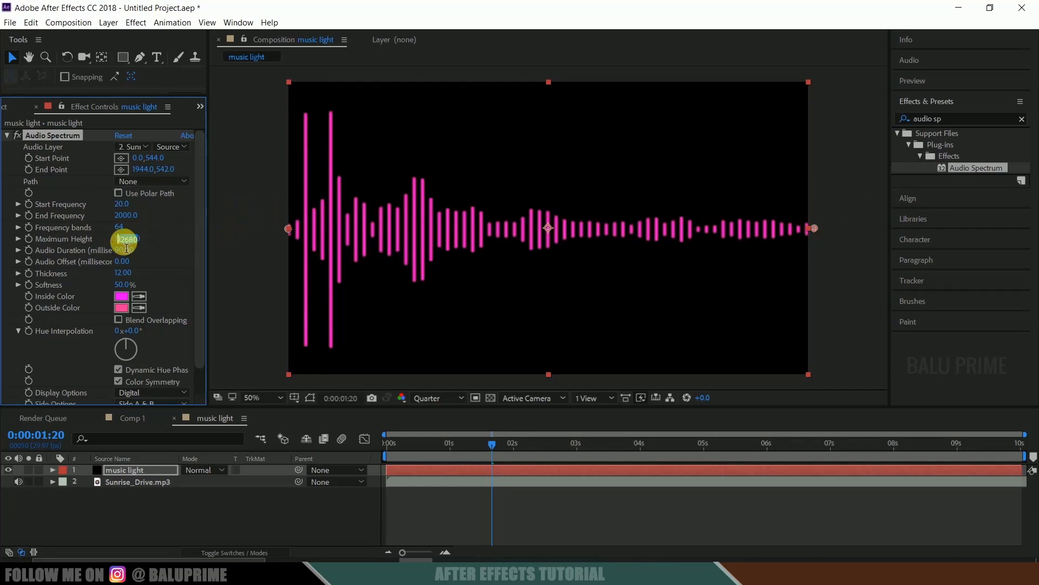
left_click(177, 236)
left_click_drag(125, 239, 365, 244)
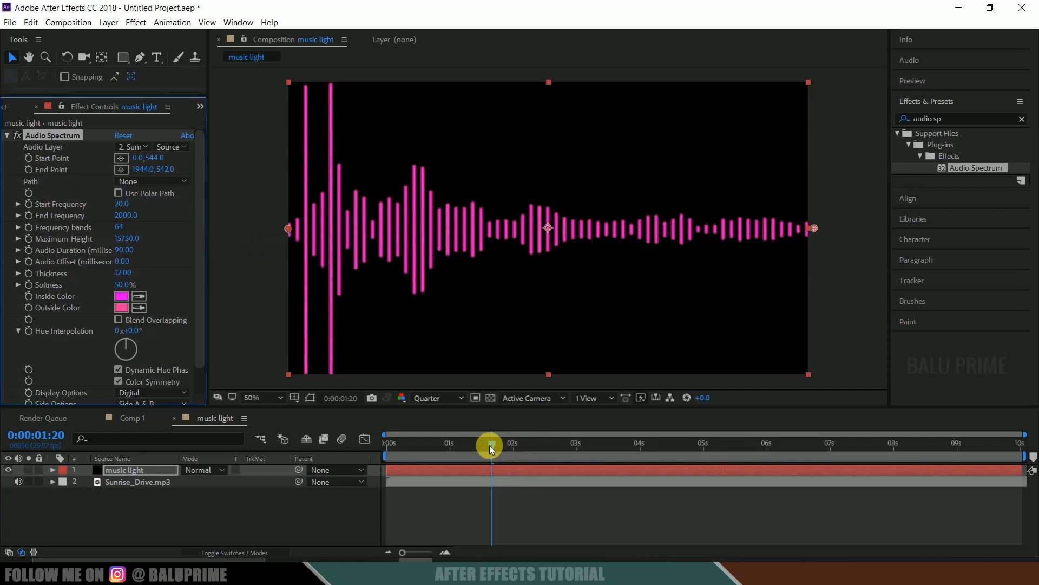
Return to the first frame and set the music light solid's Audio Spectrum maximum height to 15500
left_click_drag(490, 445, 264, 446)
left_click(930, 482)
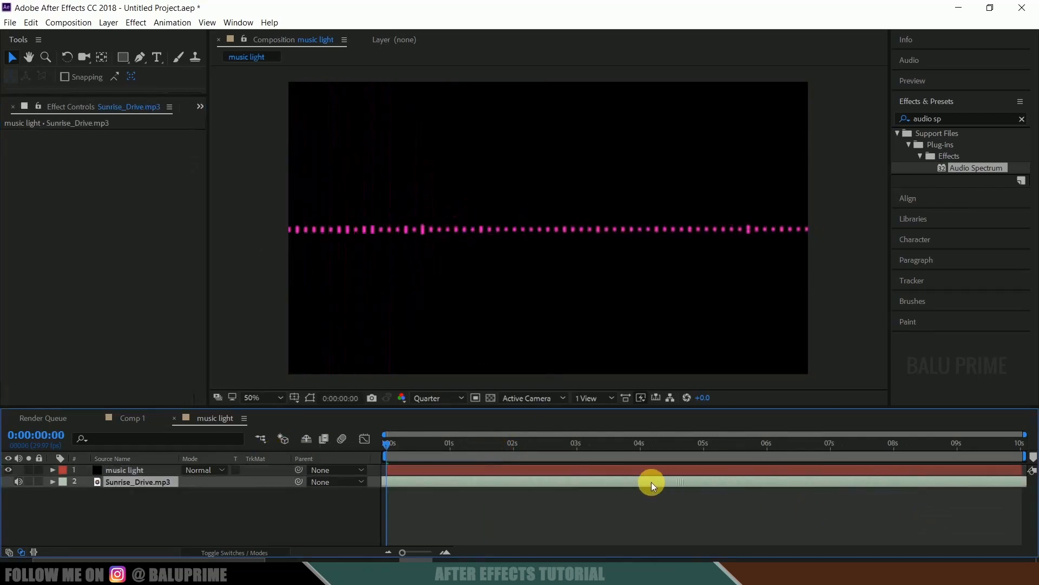
left_click(122, 470)
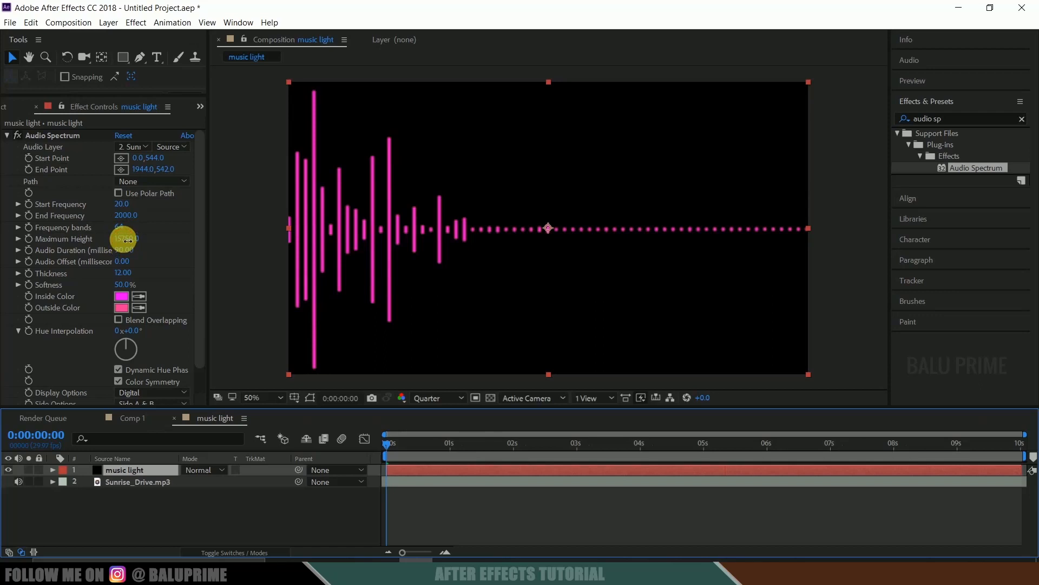
left_click_drag(122, 239, 232, 239)
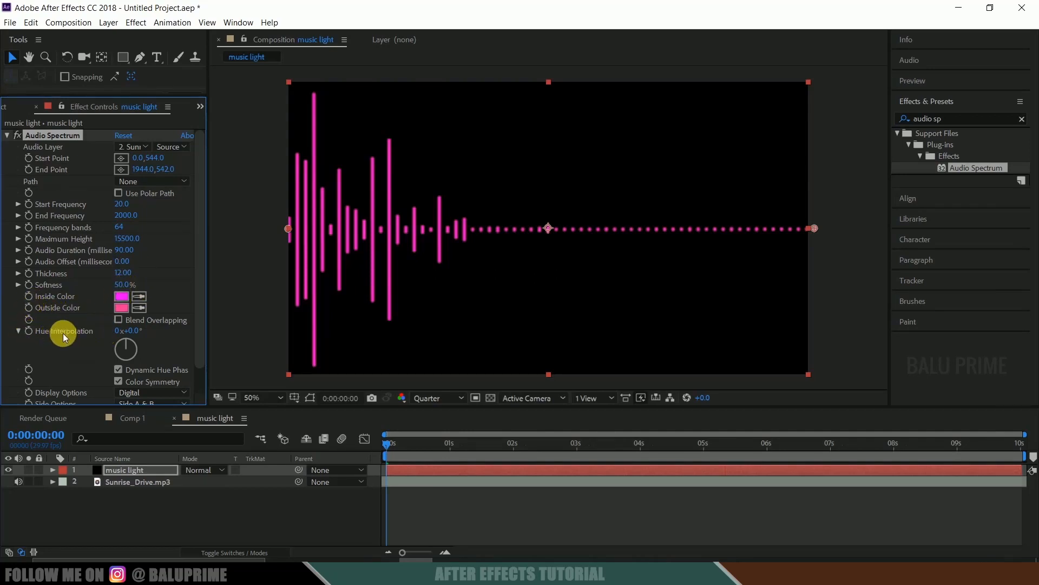
Set the Audio Spectrum's hue interpolation to 1x+228° and preview the animation from the start
left_click_drag(130, 331, 487, 314)
left_click(486, 313)
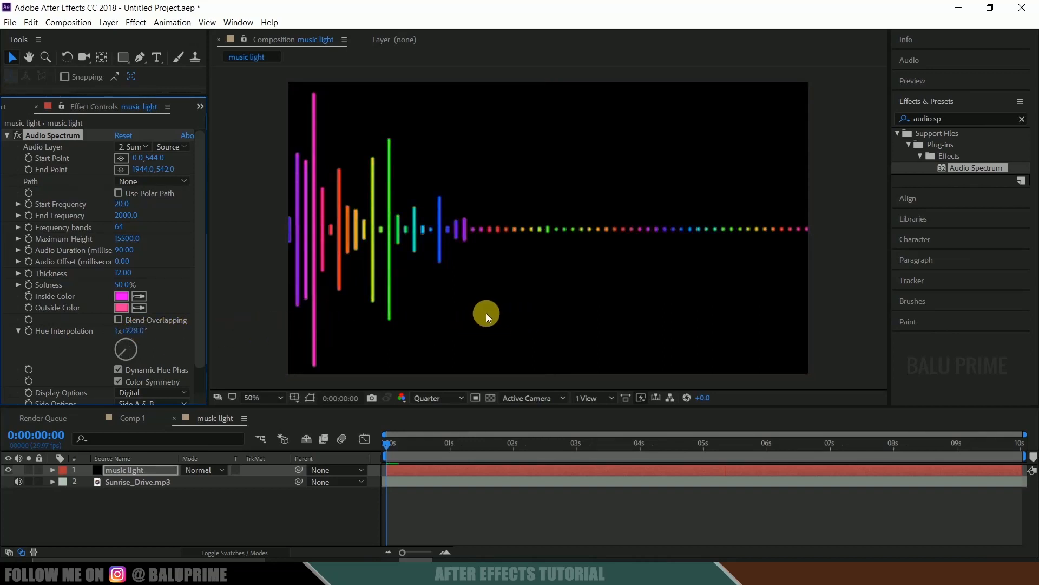
key("space")
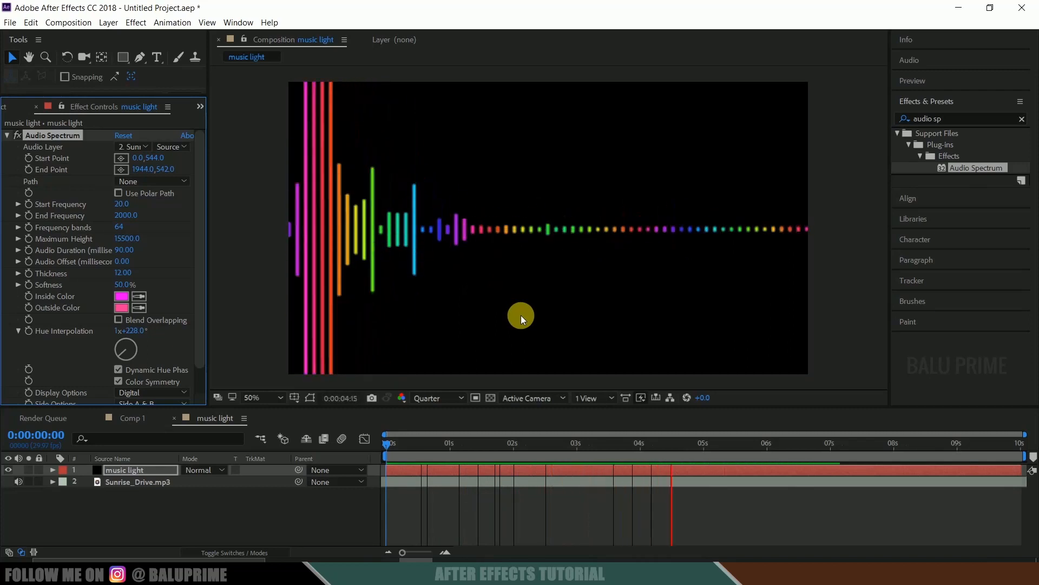
left_click(388, 444)
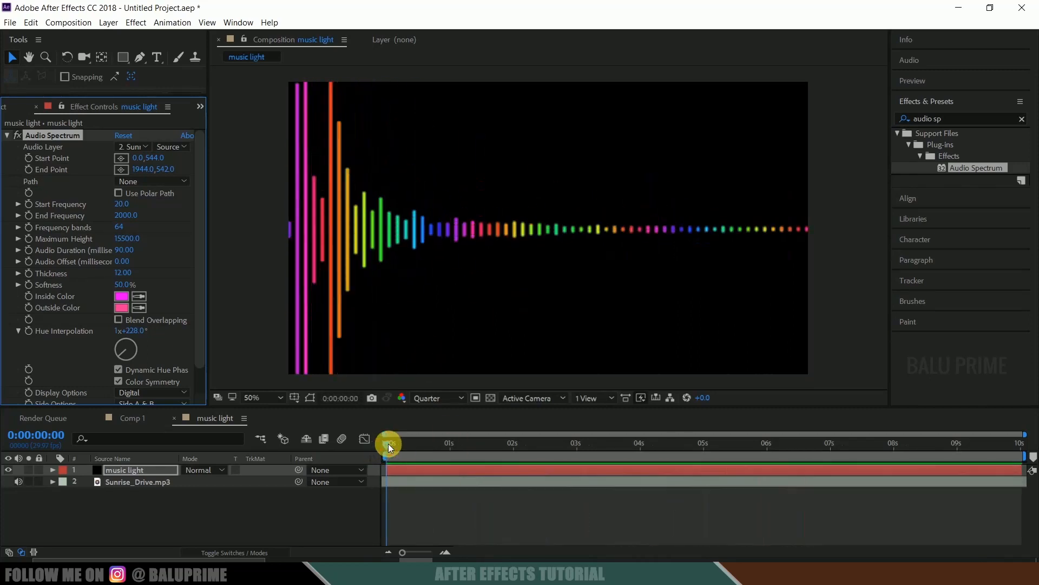
Add the music light composition to Comp 1 beneath the element layer and hide it
left_click(130, 418)
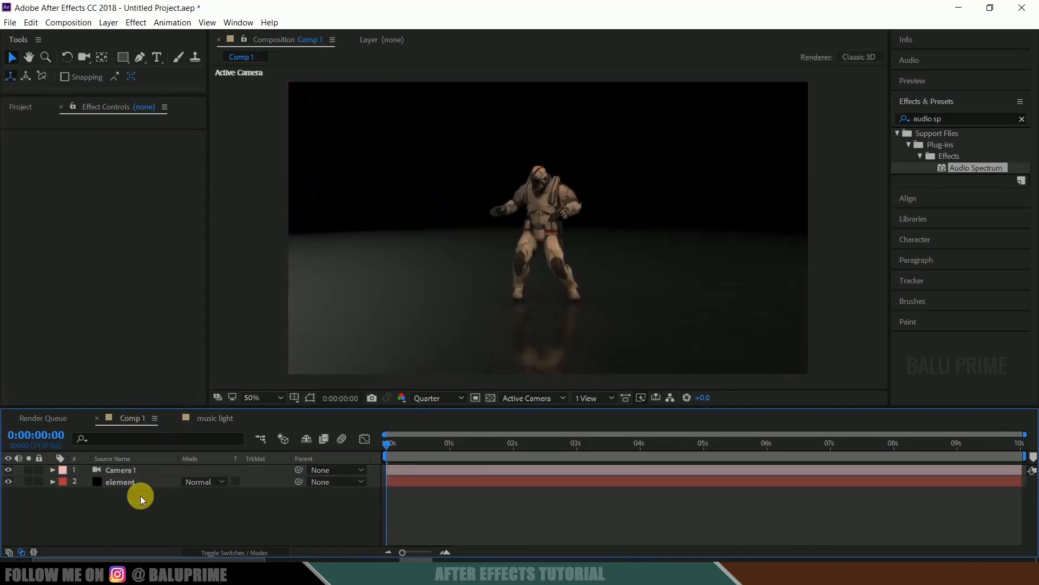
left_click(20, 106)
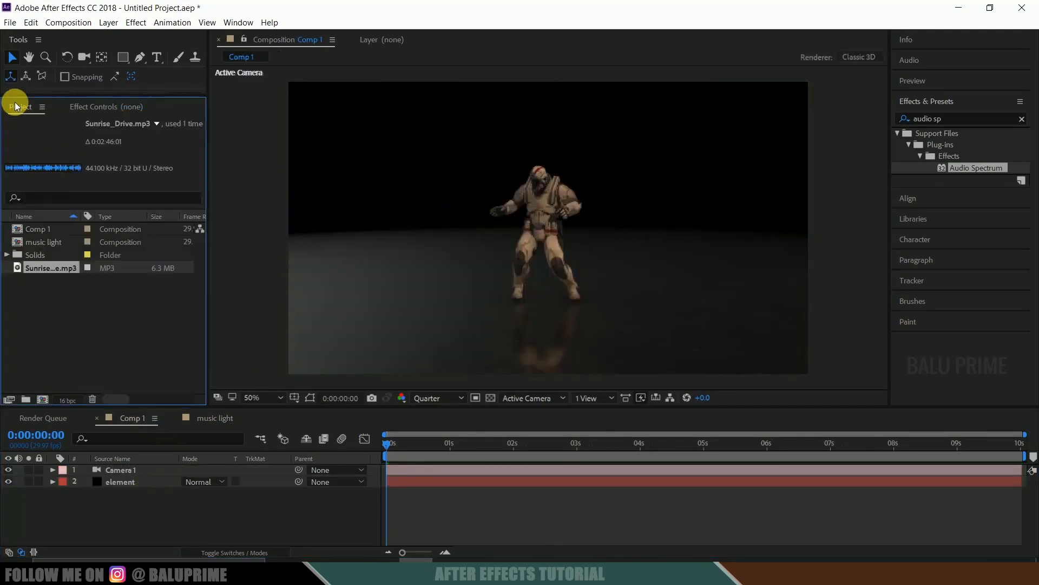
left_click(48, 242)
left_click_drag(47, 242, 113, 514)
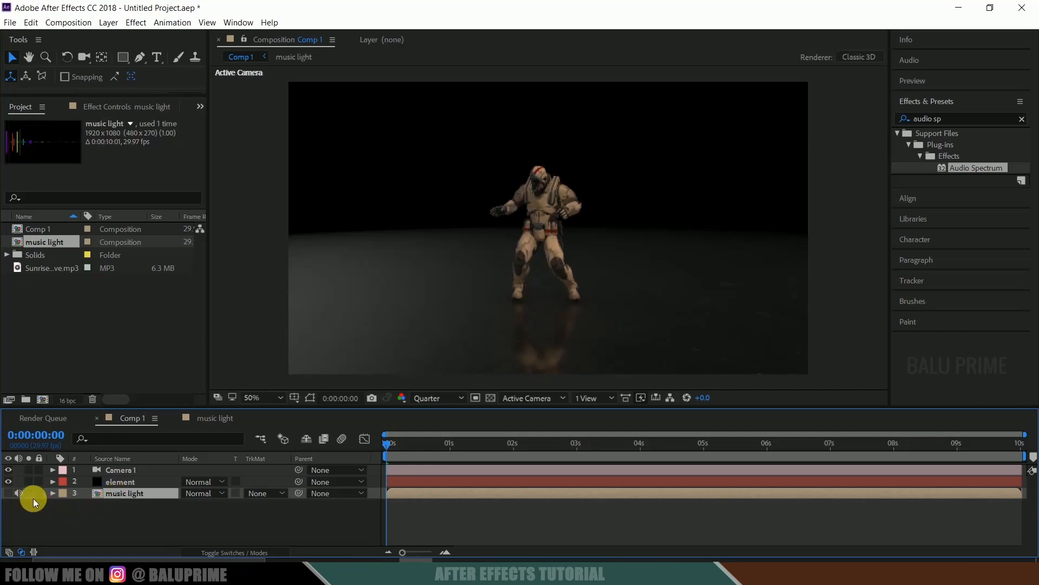
Assign the music light layer as Layer 1 of the element layer's Custom Texture Maps
left_click(120, 479)
left_click(119, 481)
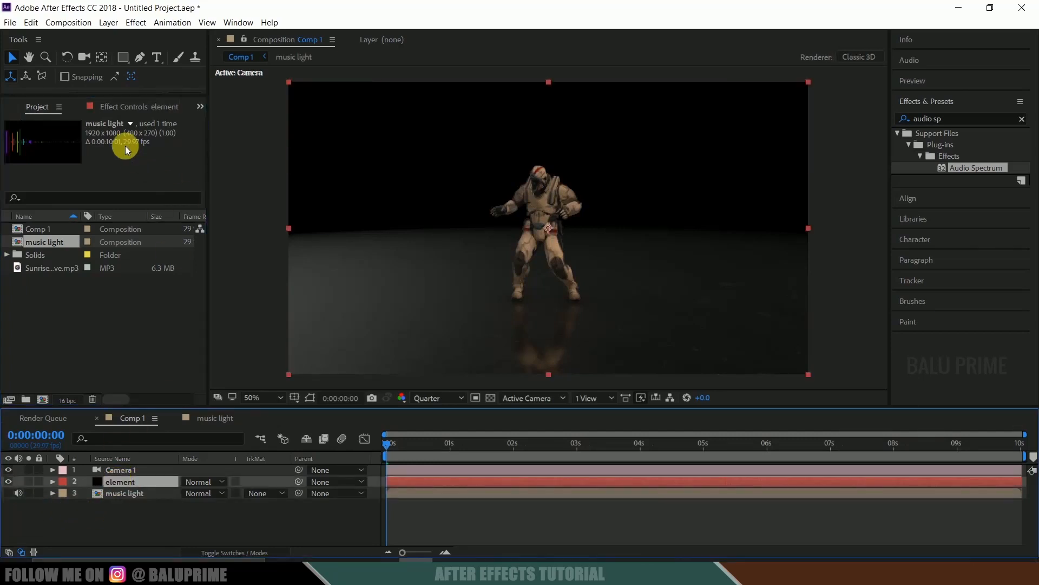
left_click(122, 106)
scroll(99, 250, "down", 3)
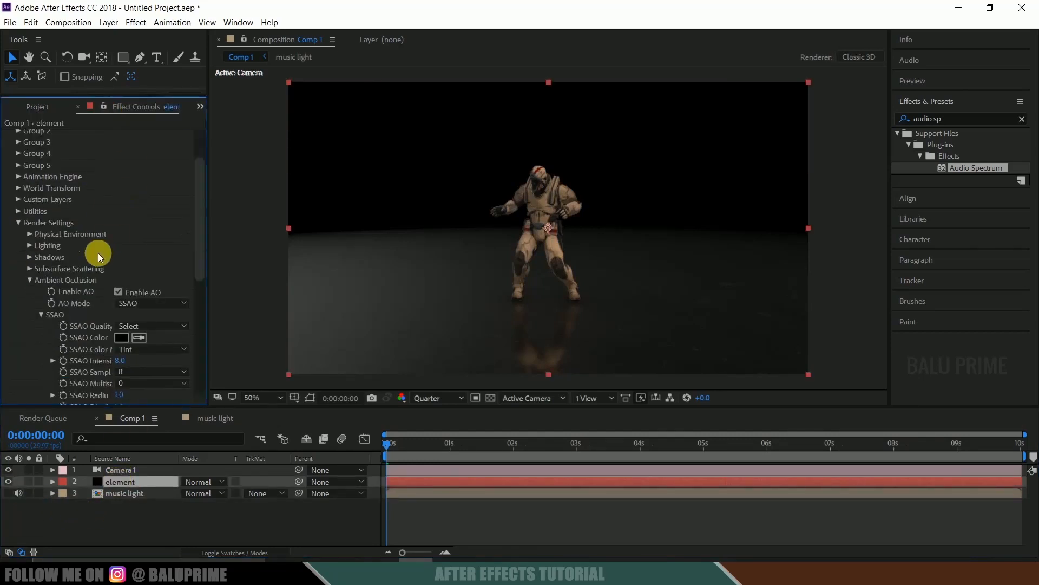
left_click(17, 199)
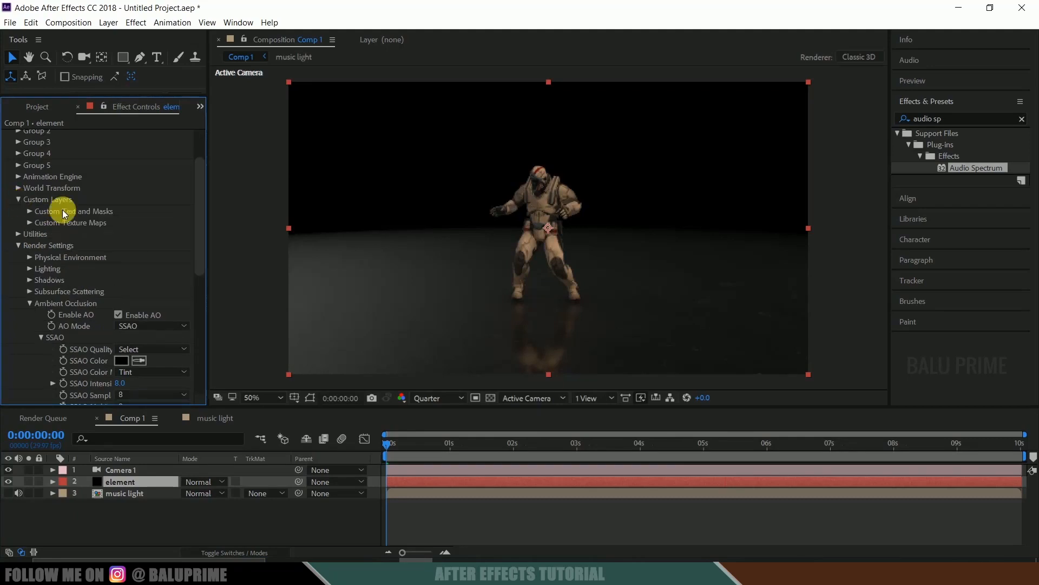
left_click(25, 223)
scroll(24, 223, "down", 3)
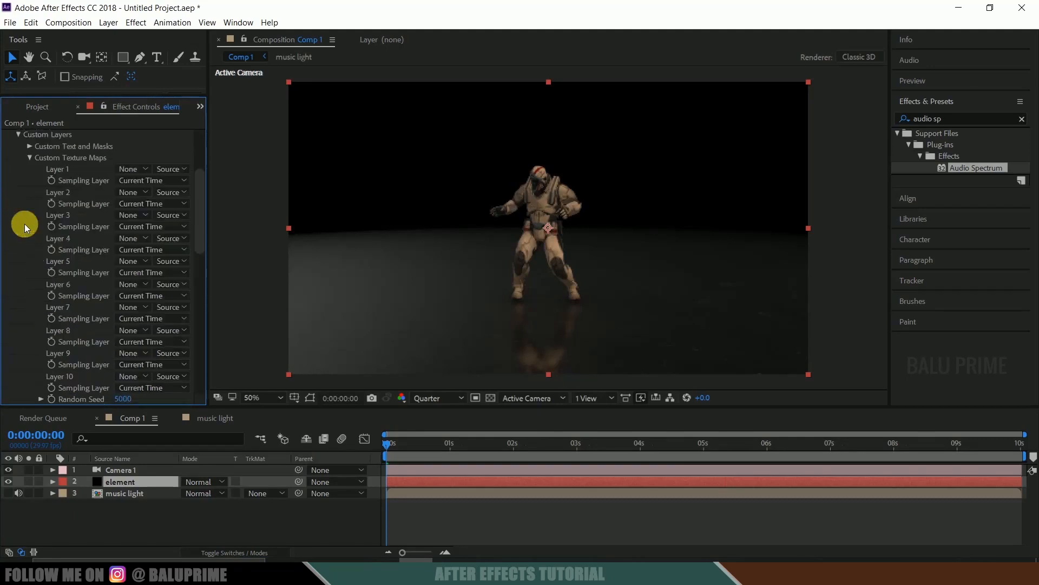
left_click(121, 168)
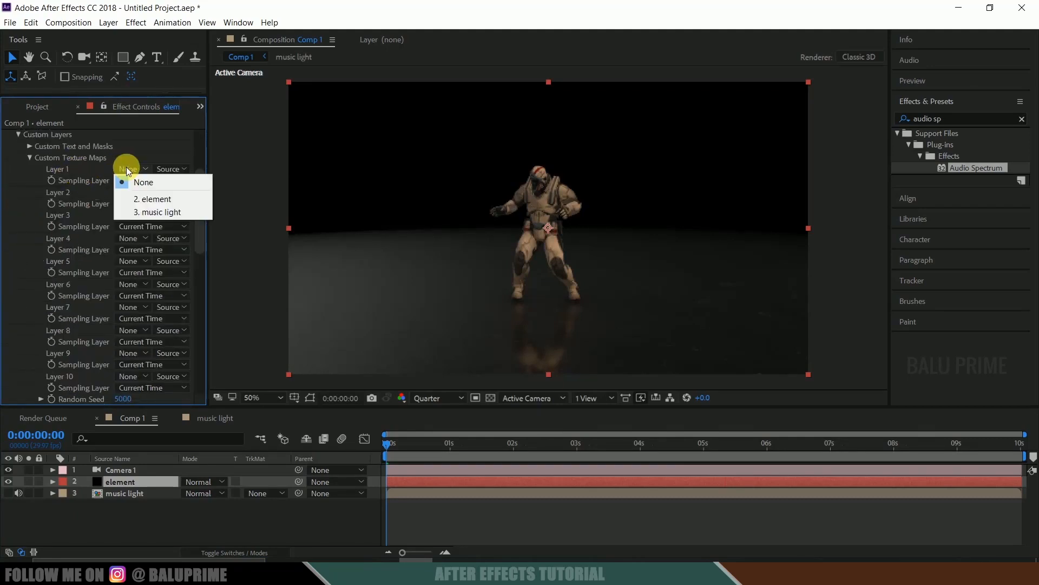
left_click(162, 212)
Create a cylinder in Element's Scene Setup and move it beside the character to about -2.02, 0.00, -1.41
scroll(32, 244, "up", 5)
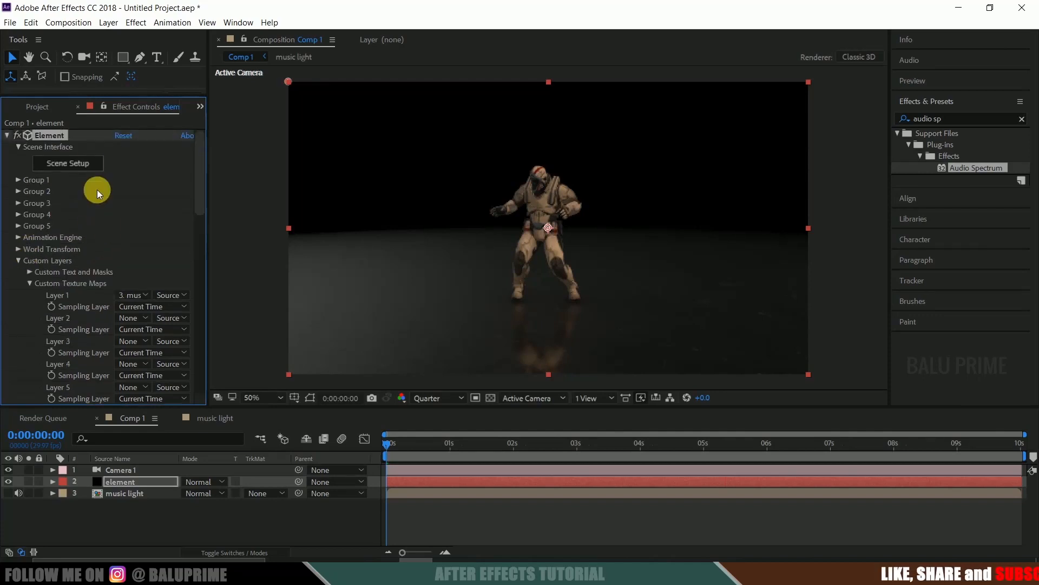
left_click(81, 161)
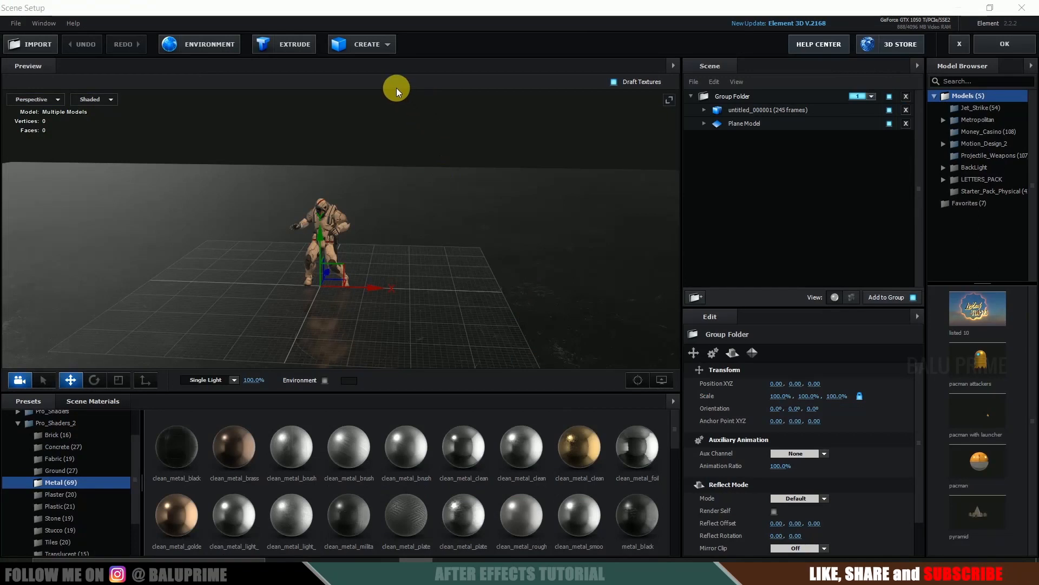
left_click(366, 45)
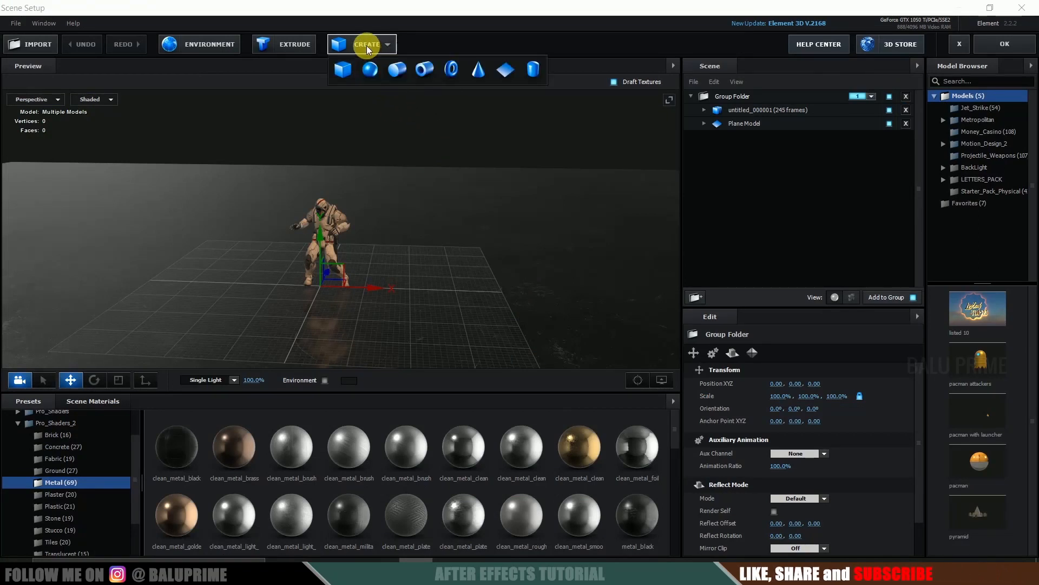
left_click(397, 67)
left_click_drag(372, 285, 279, 275)
left_click_drag(303, 309, 270, 330)
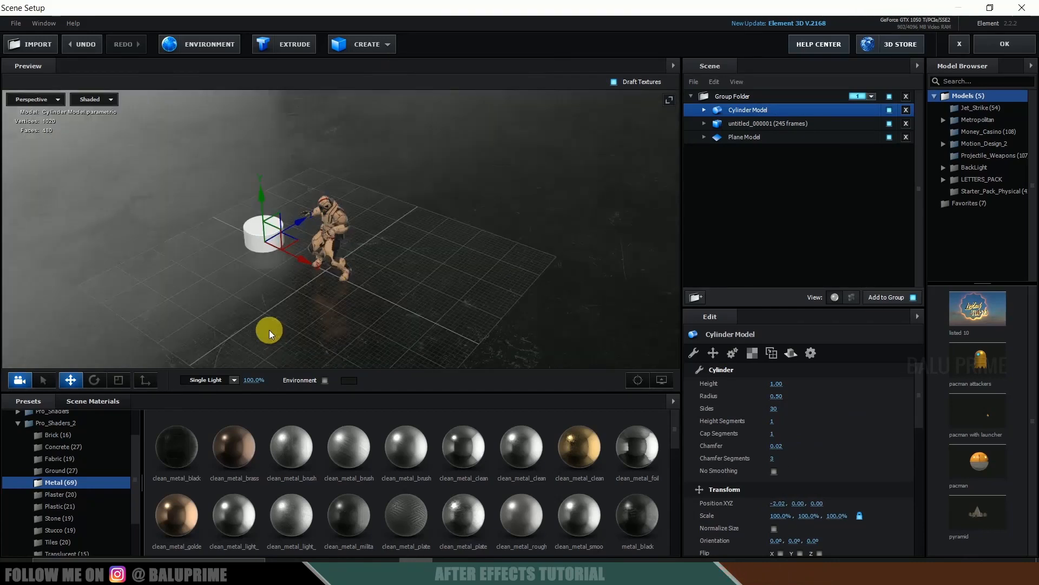
left_click_drag(314, 209, 274, 230)
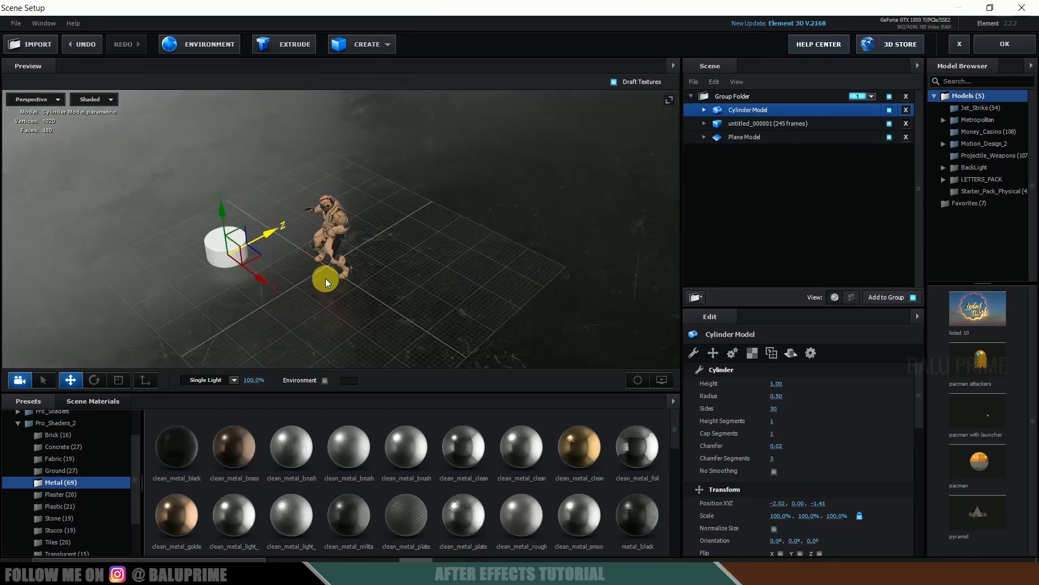
left_click_drag(326, 278, 388, 267)
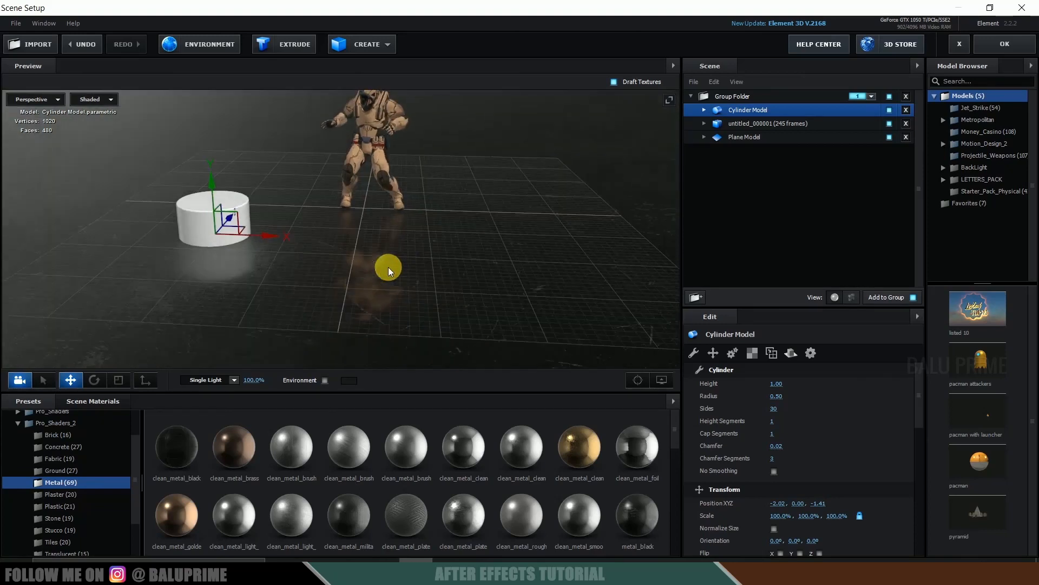
Scale the cylinder into a tall, thin column of about 53.8%, 637.6%, 53.8%
key("r")
left_click_drag(213, 176, 206, 112)
left_click_drag(333, 250, 318, 242)
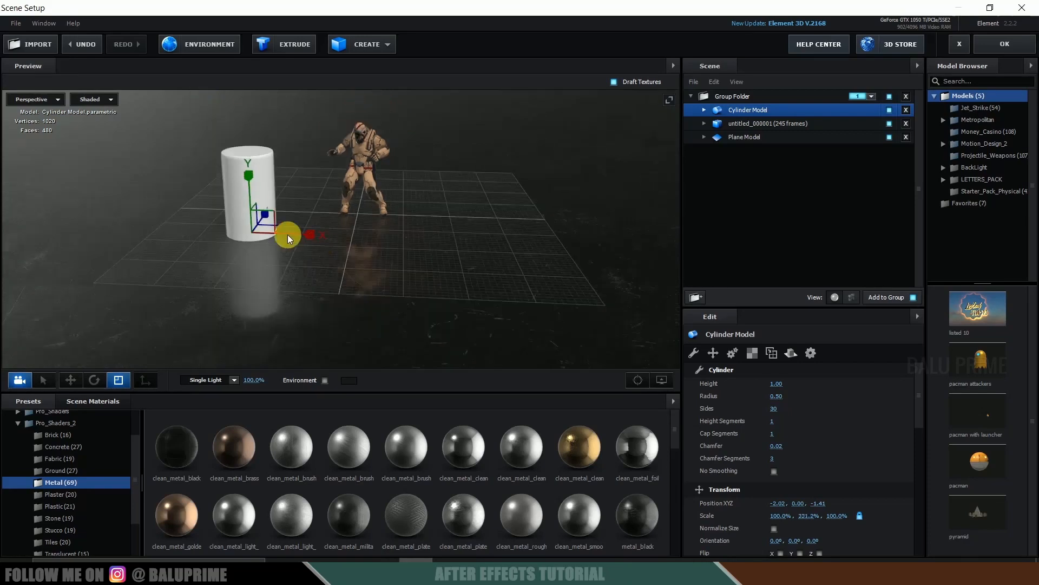
left_click_drag(251, 179, 249, 112)
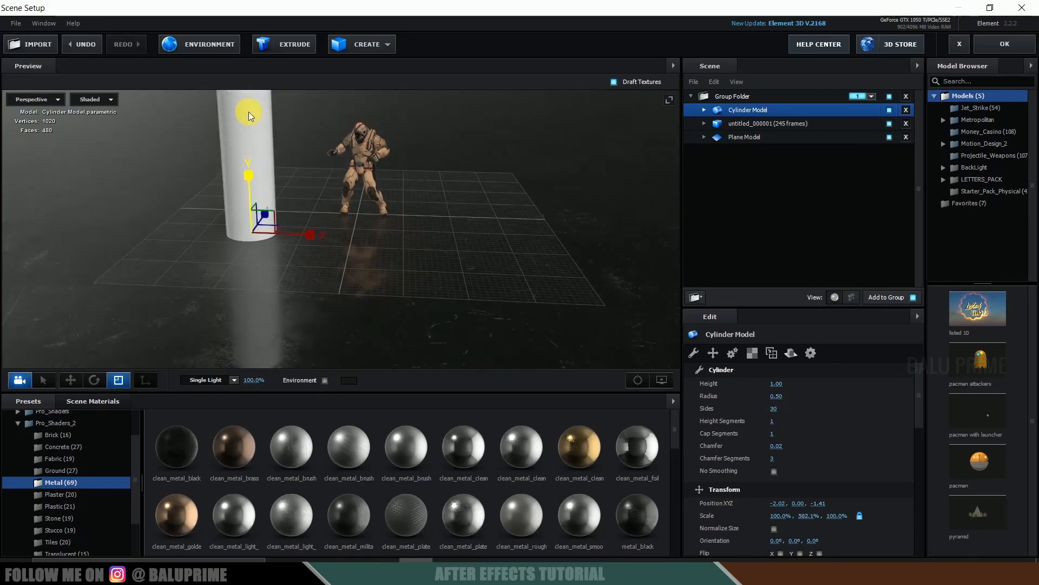
left_click_drag(261, 232, 196, 245)
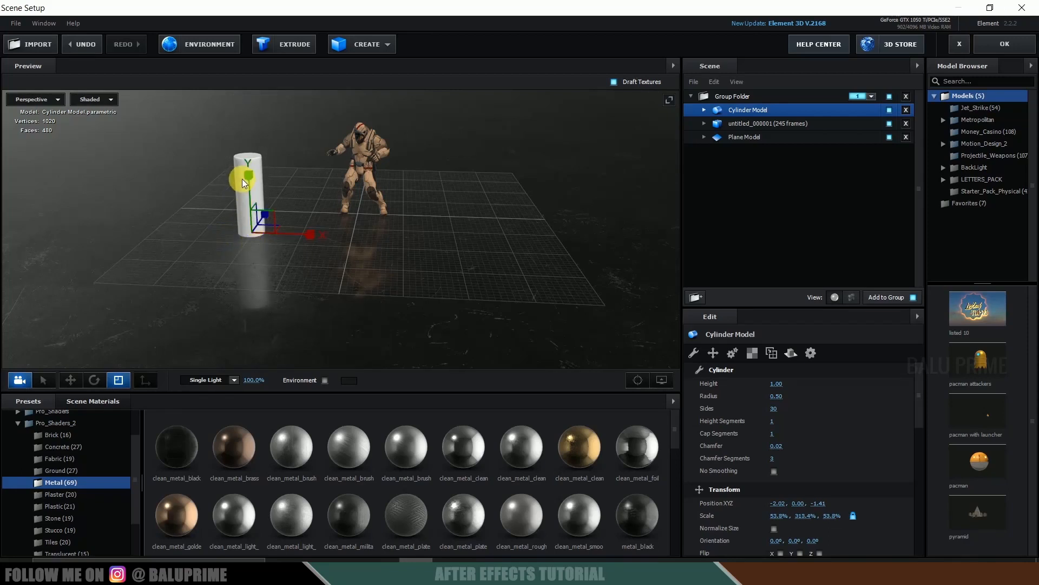
left_click_drag(246, 142, 236, 87)
Raise the column and shift it slightly outward to about -2.06, 0.87, -1.41
key("w")
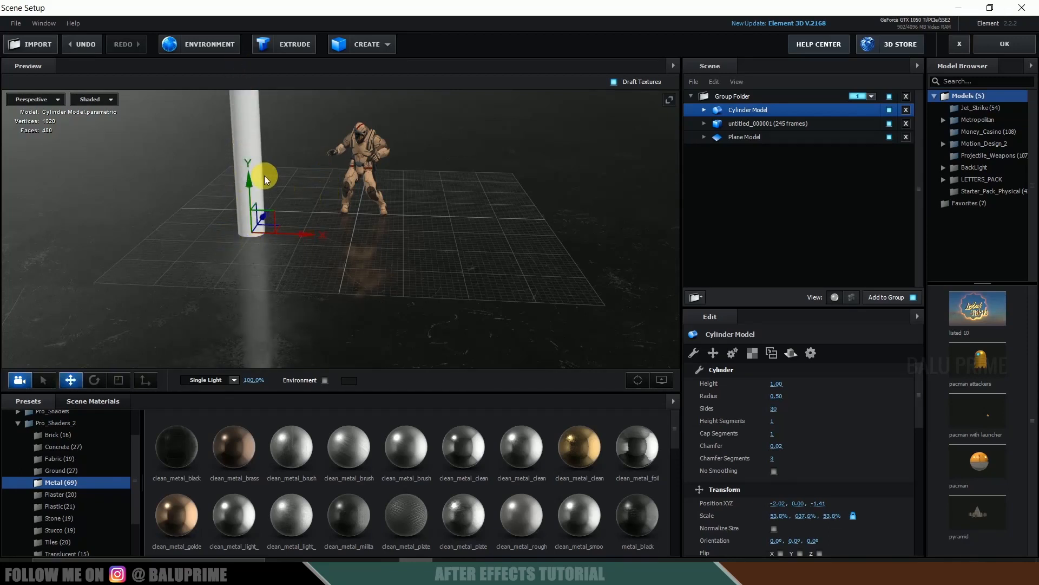
left_click_drag(248, 185, 242, 139)
left_click_drag(443, 211, 425, 290)
mouse_move(307, 268)
left_mouse_down()
mouse_move(294, 269)
mouse_move(309, 270)
left_mouse_up()
middle_click_drag(490, 291, 483, 285)
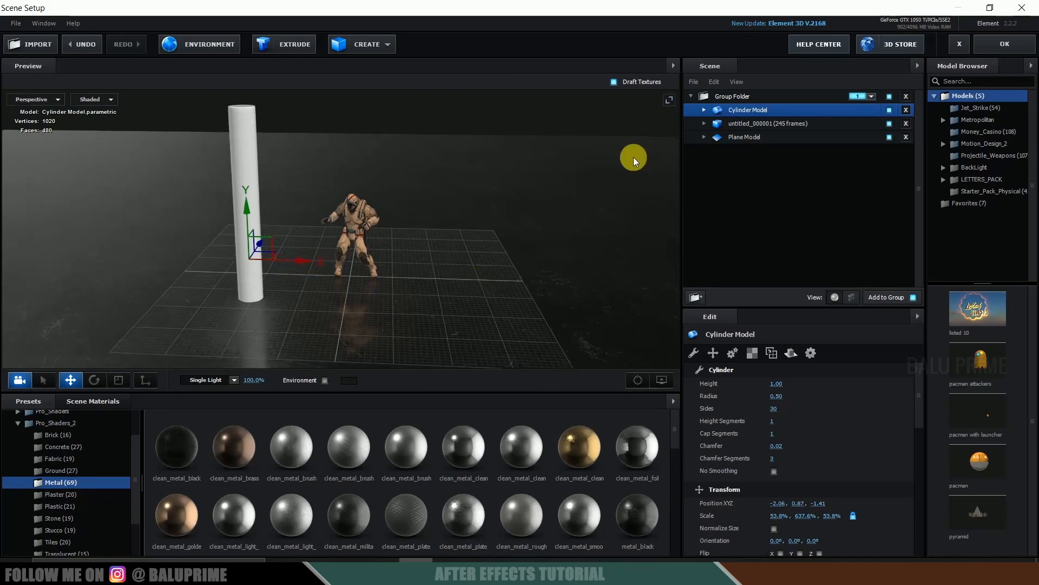
Use Custom Layer 1 (music light) as the diffuse texture of the cylinder's Default material
left_click(704, 111)
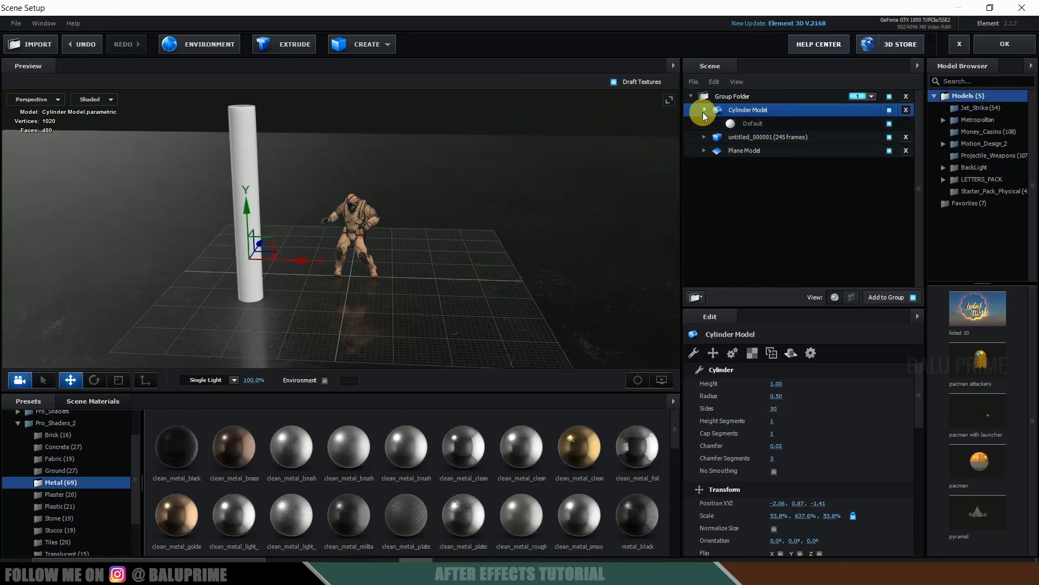
left_click(758, 124)
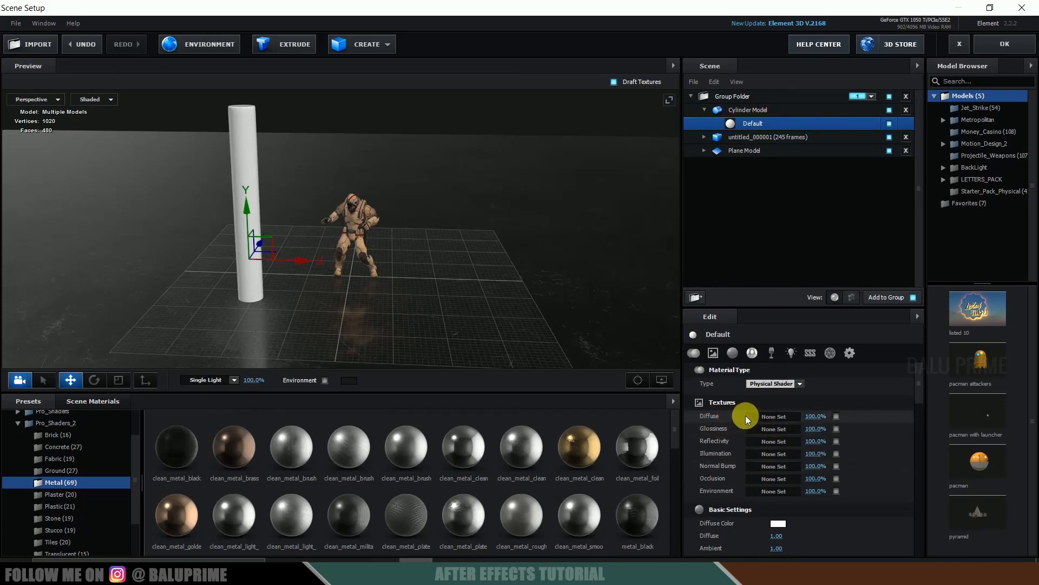
left_click(772, 414)
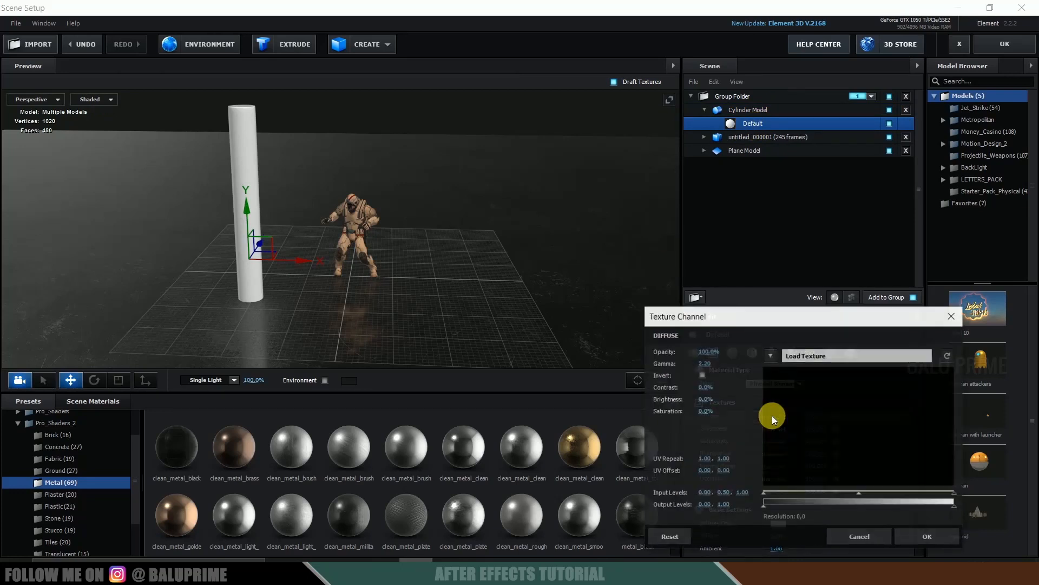
left_click(770, 356)
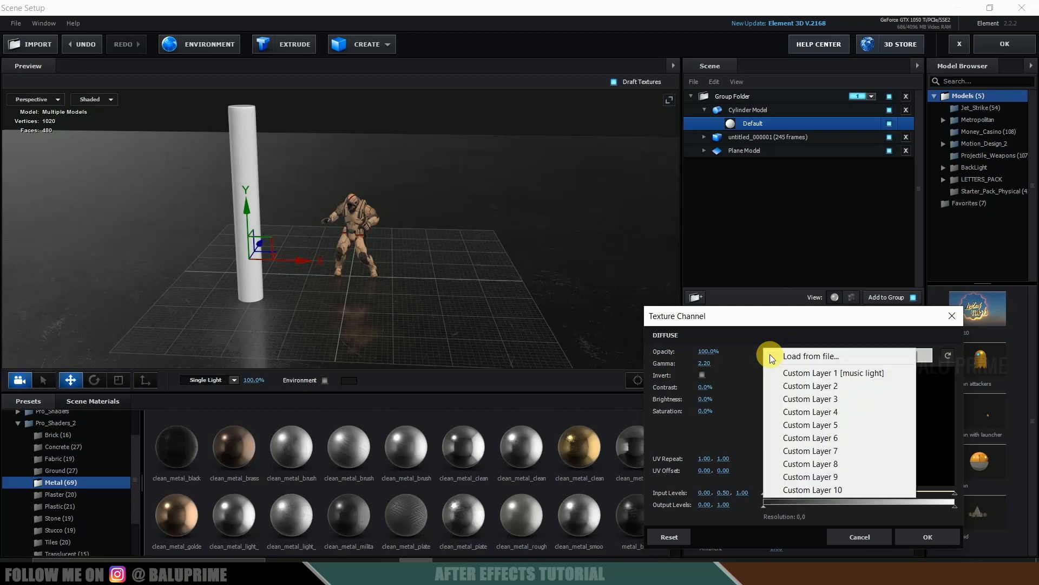
left_click(836, 373)
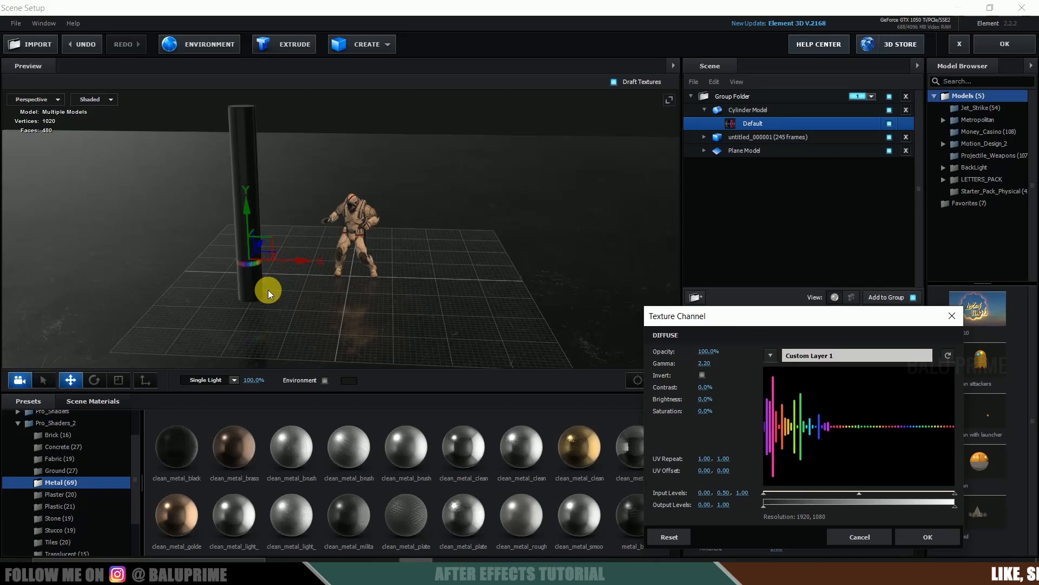
left_click(940, 537)
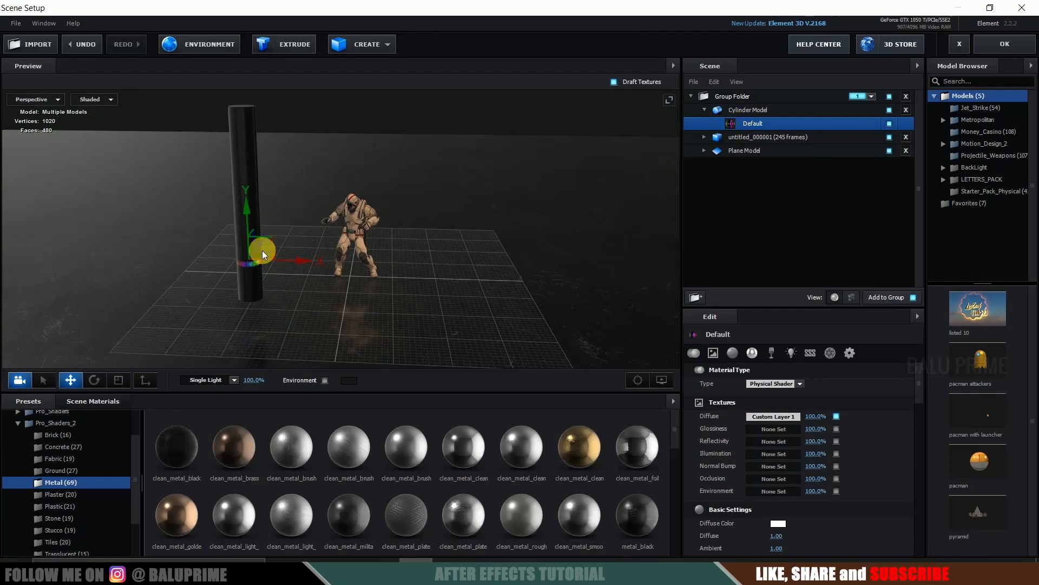
Set the cylinder model's texture mapping to Sphere after trying Box (Preserve Aspect), Cylinder X Oriented and Box
left_click(745, 109)
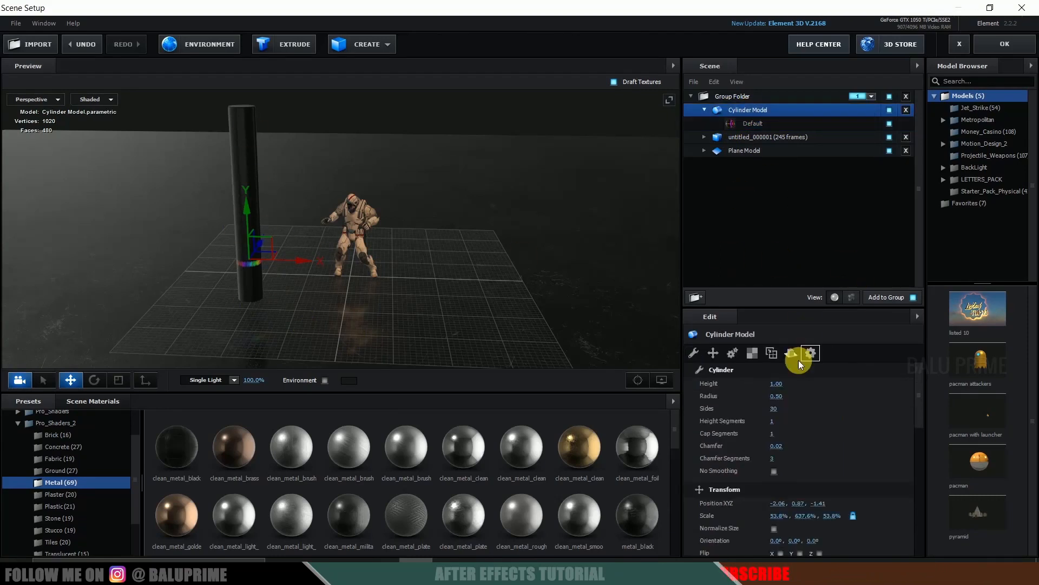
left_click(752, 354)
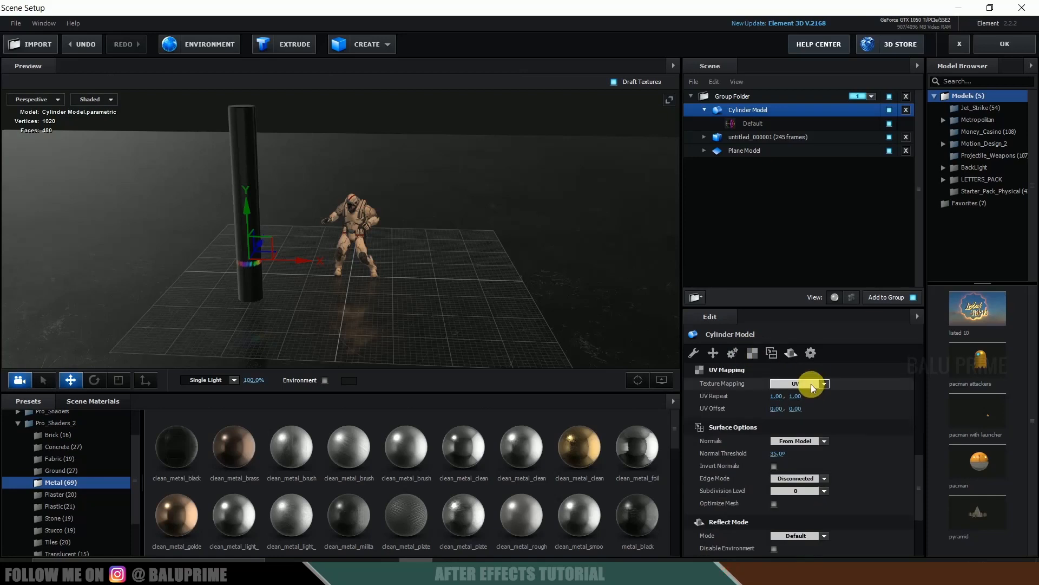
left_click(811, 384)
left_click(815, 400)
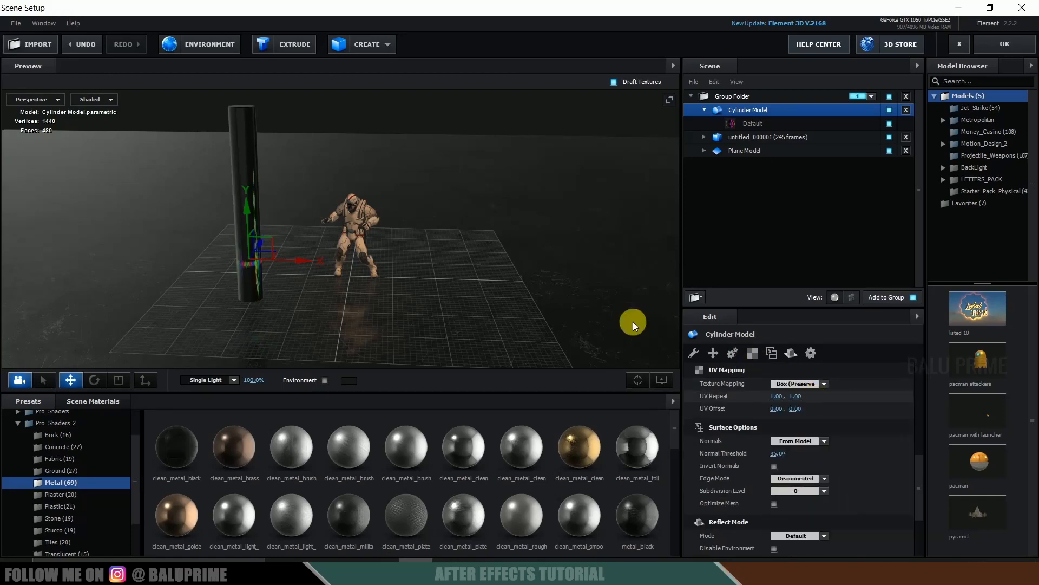
scroll(457, 277, "up", 3)
left_click(815, 385)
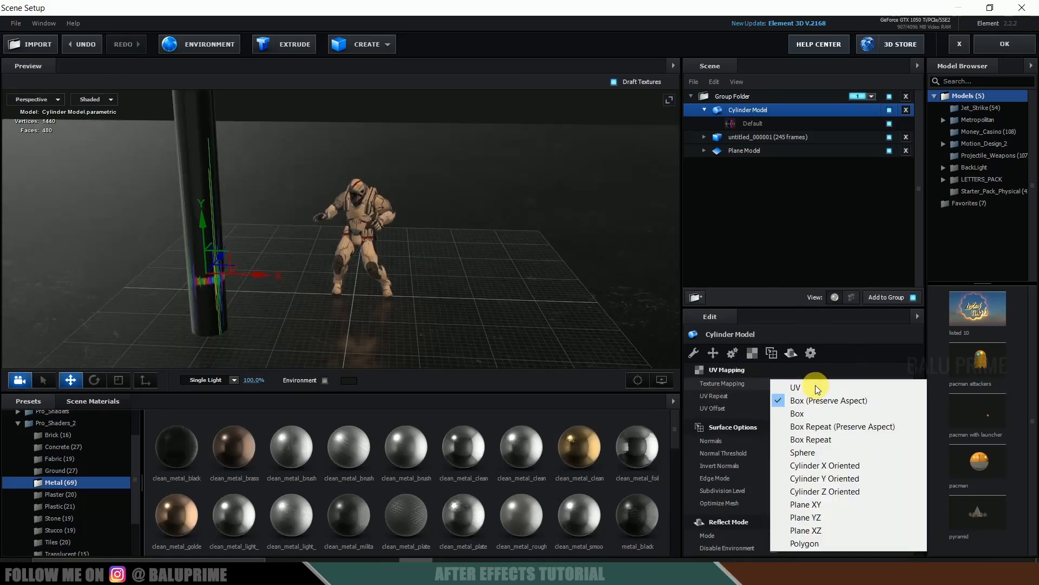
left_click(820, 460)
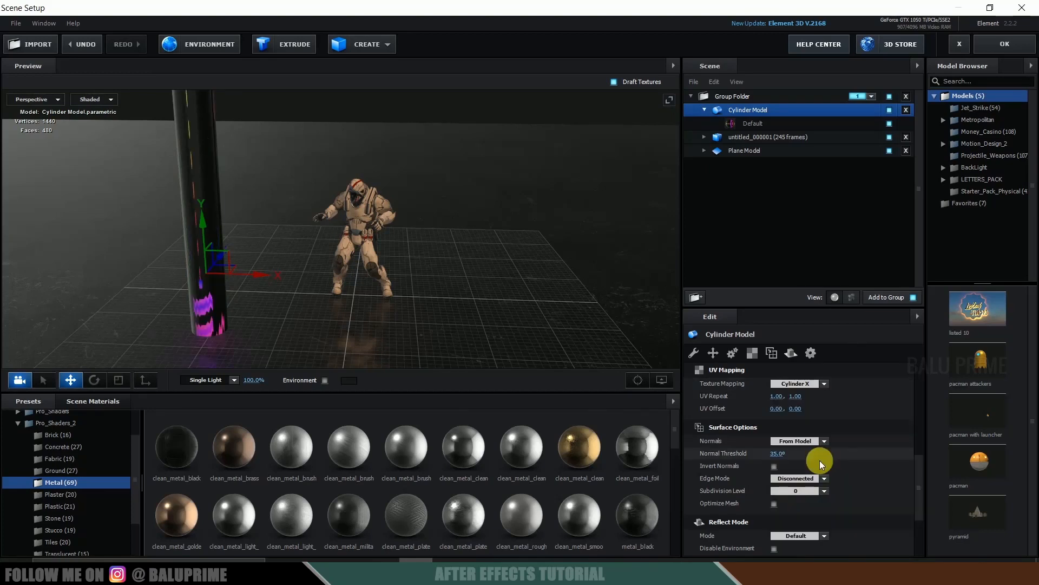
left_click(803, 383)
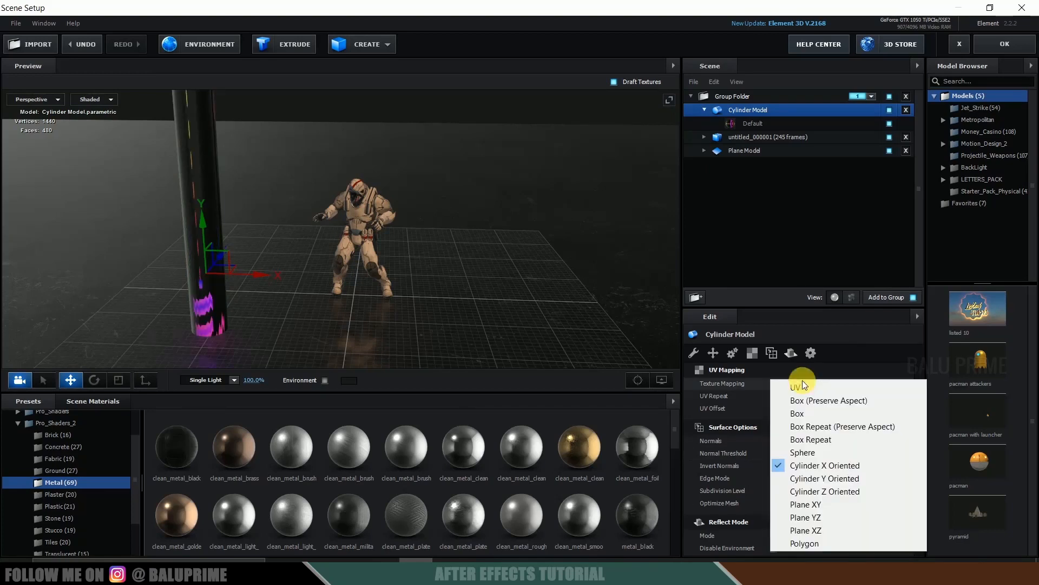
left_click(804, 414)
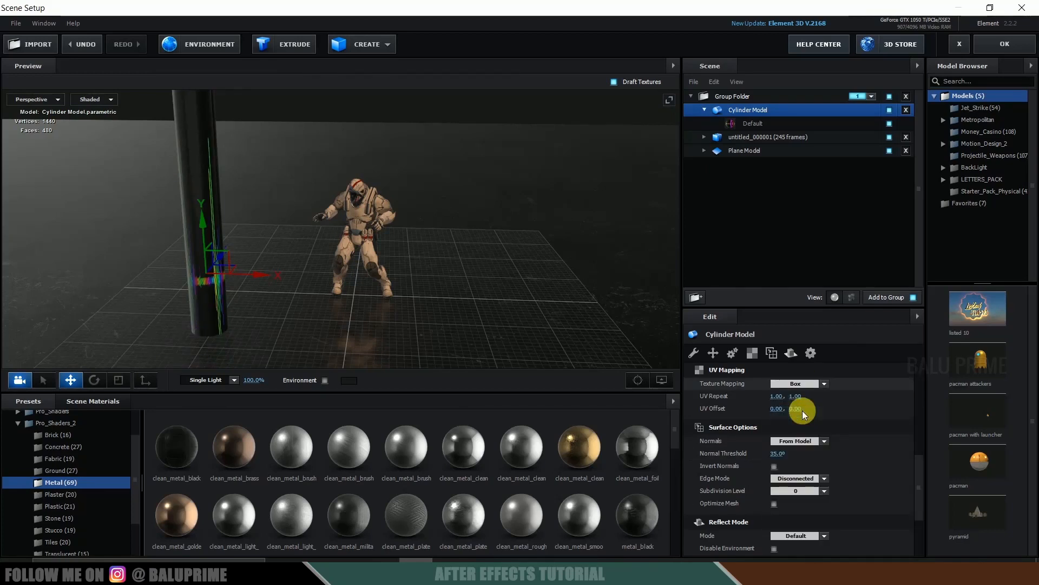
left_click(795, 384)
left_click(806, 453)
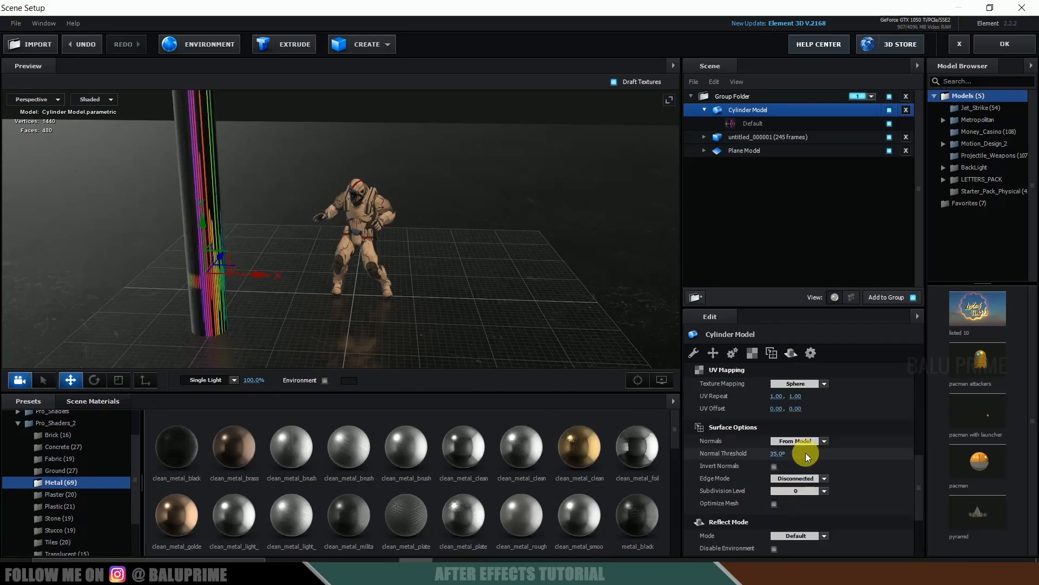
Duplicate the spectrum-textured cylinder and move the copy away from the original as a second column
left_click_drag(308, 299, 567, 269)
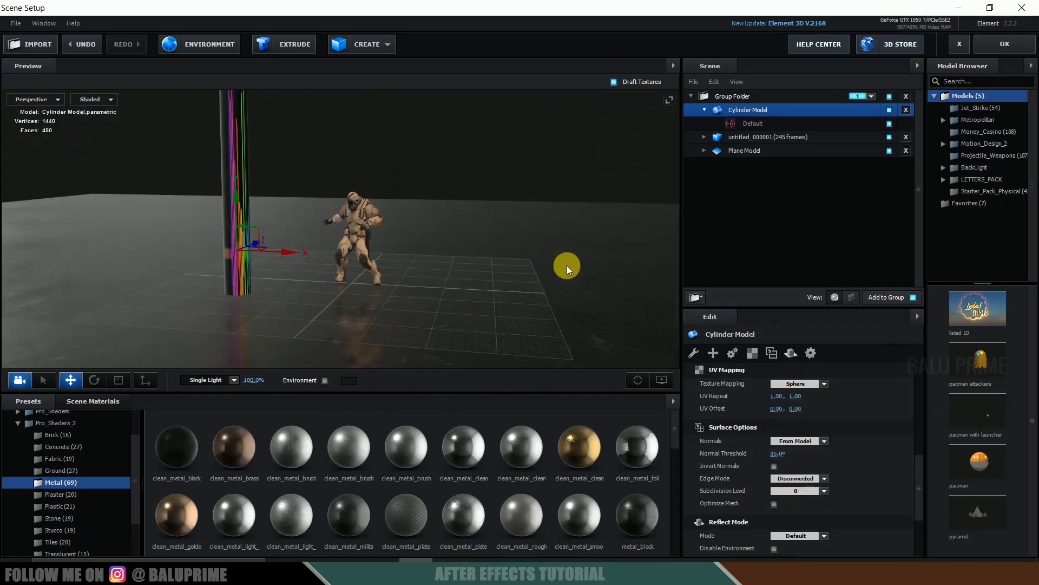
right_click(735, 110)
left_click(801, 158)
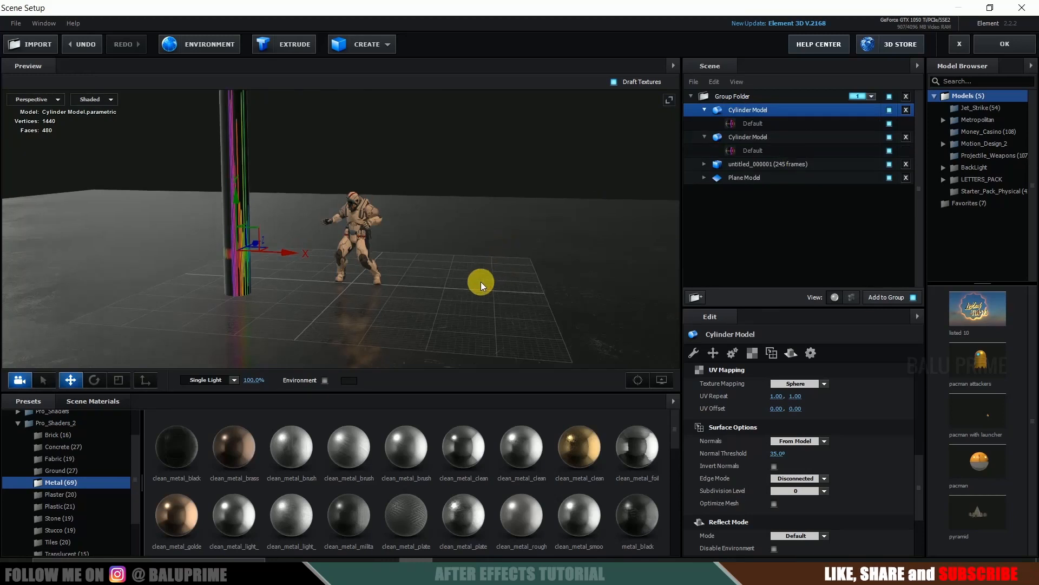
left_click_drag(485, 280, 360, 234)
left_click_drag(281, 222, 297, 197)
Duplicate two more cylinders, position them so four columns surround the character, and apply the scene
key("e")
left_click(745, 100)
left_click(745, 108)
key("w")
key("ctrl+d")
left_click_drag(394, 184, 533, 228)
left_click_drag(542, 236, 558, 298)
key("ctrl+d")
left_click_drag(385, 294, 404, 239)
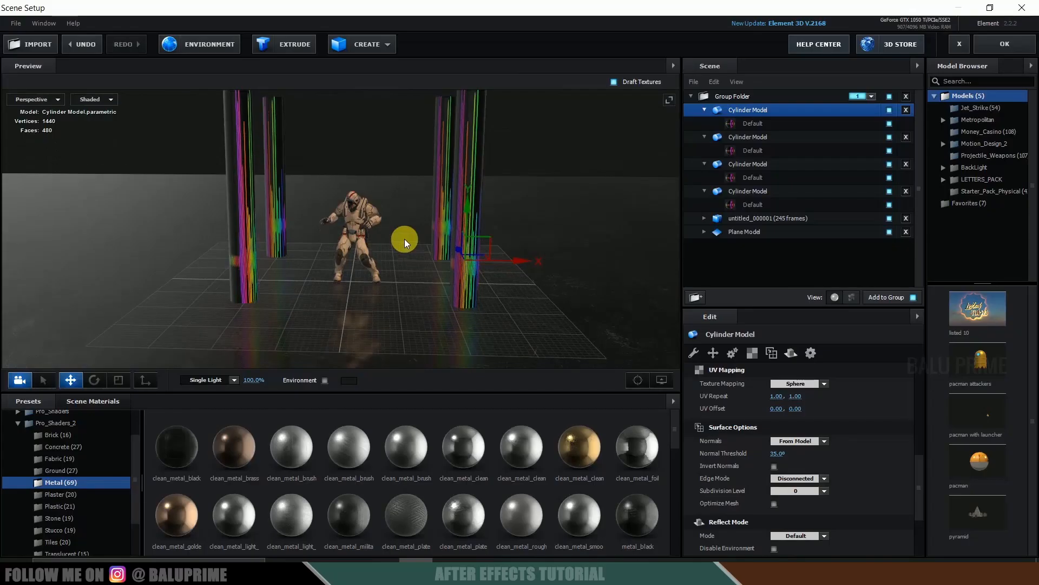
scroll(406, 242, "down", 3)
scroll(406, 243, "up", 4)
scroll(406, 242, "up", 2)
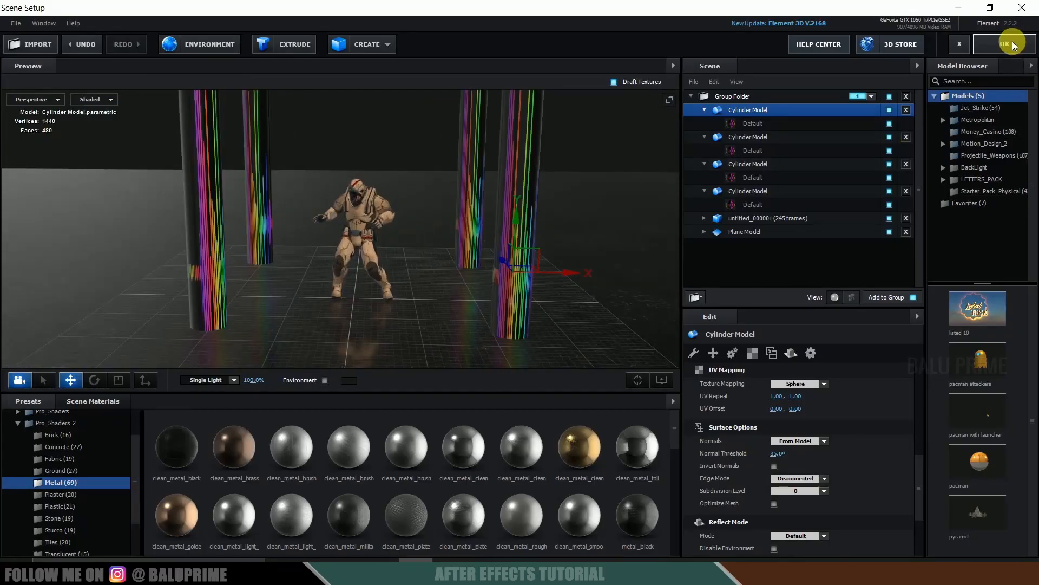
left_click(1007, 45)
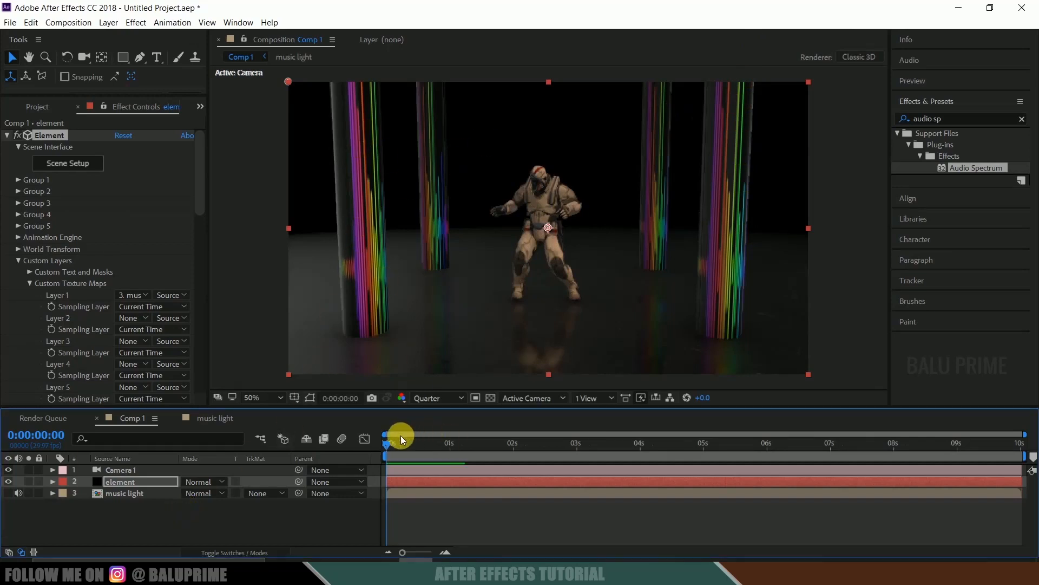
Create a torus in Element's Scene Setup and raise it above the character to about 0.00, 2.66, 0.00
left_click(70, 168)
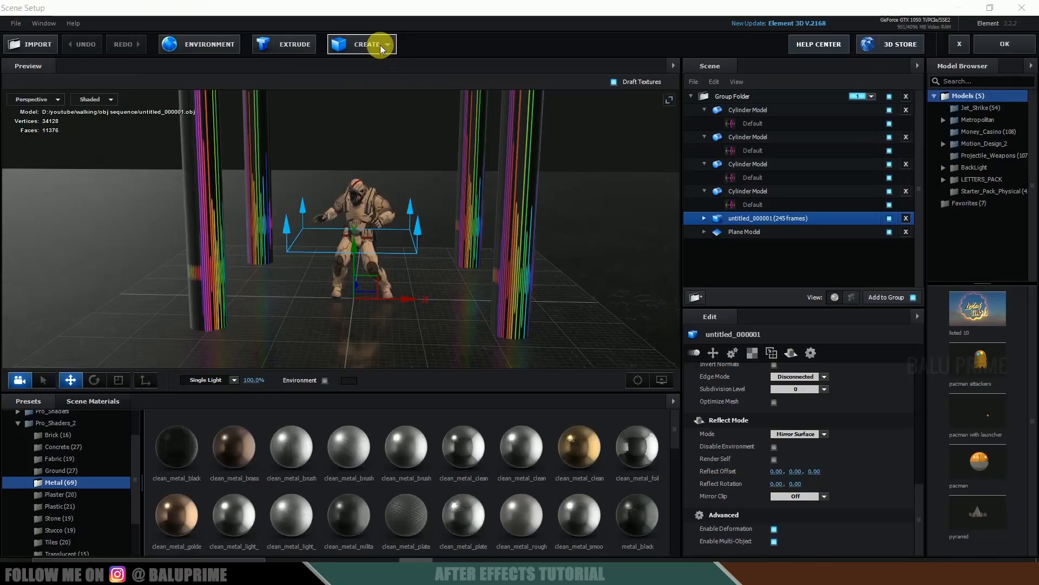
left_click(380, 44)
left_click(453, 67)
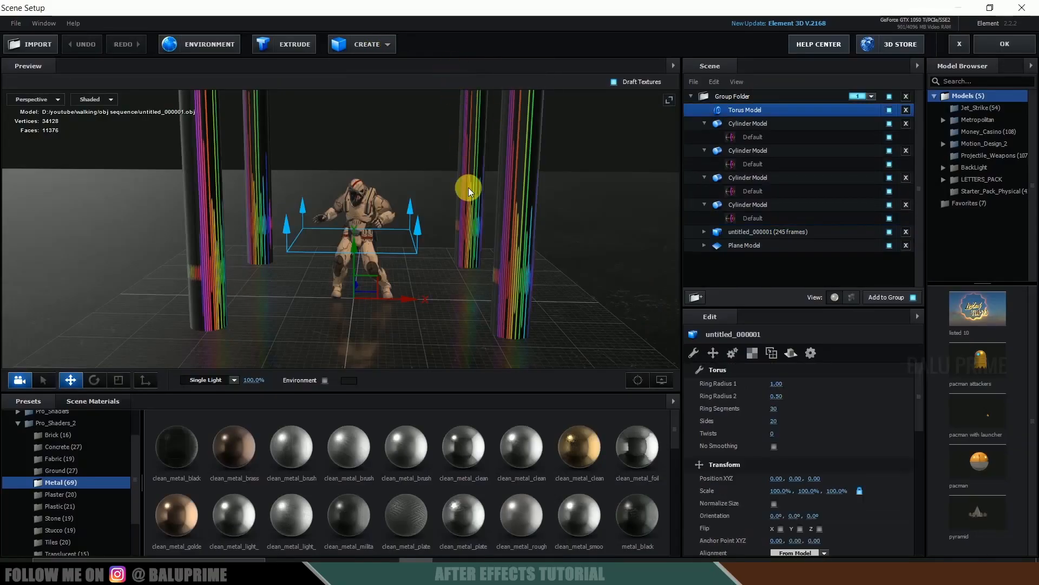
left_click_drag(363, 170, 375, 75)
scroll(607, 233, "down", 3)
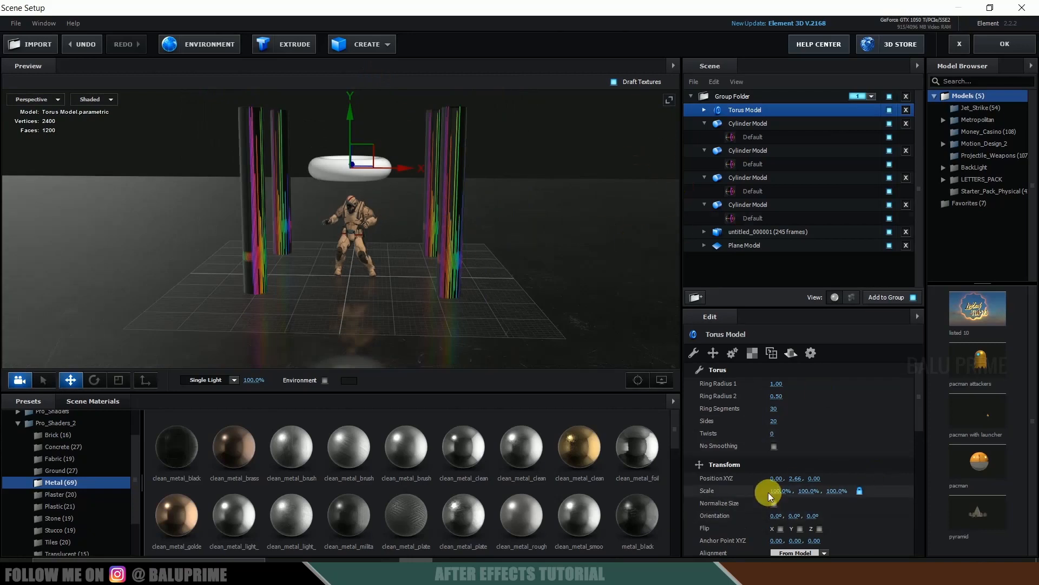
Scale the torus uniformly to about 332.5% and thin it by setting Ring Radius 1 to 0.53
left_click_drag(779, 495, 1037, 515)
left_click_drag(783, 388, 757, 388)
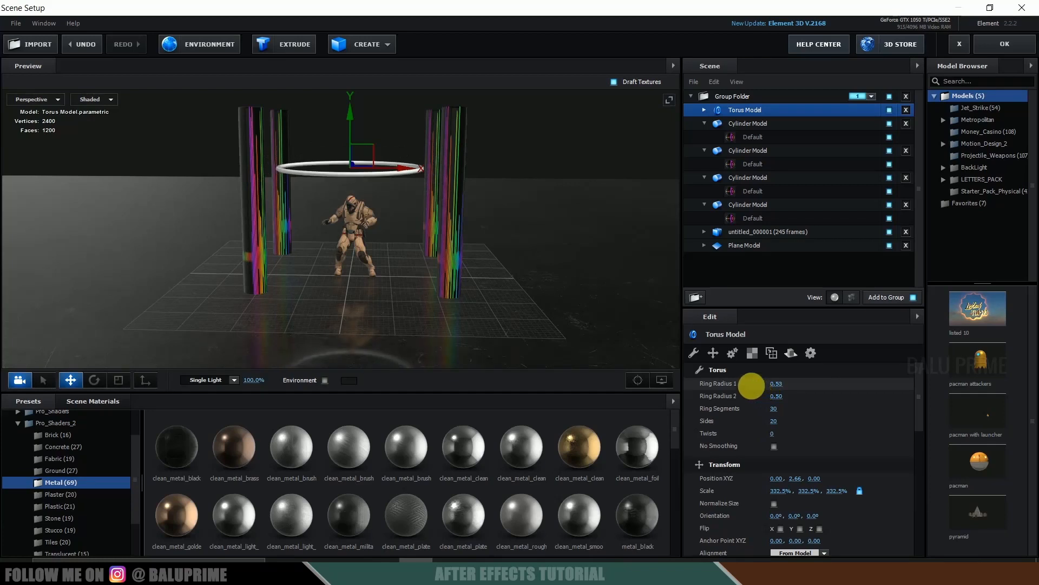
left_click_drag(413, 237, 414, 272)
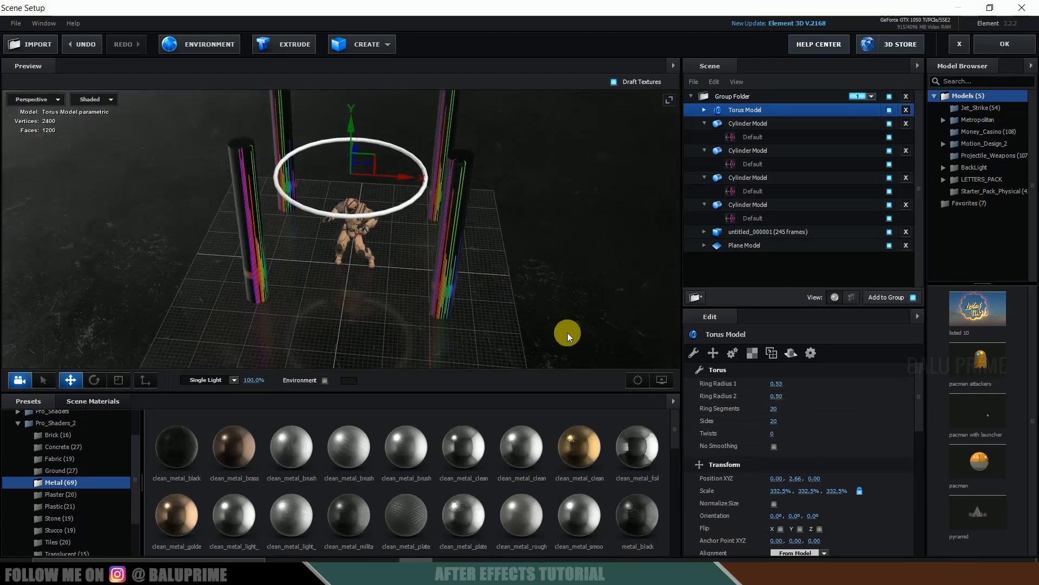
Widen the torus further and smooth it by setting its ring segments to 109
left_click_drag(781, 491, 1029, 490)
left_click_drag(773, 409, 816, 411)
left_click_drag(510, 303, 372, 244)
Scale the torus to about 635.0% and shift it over the columns to about 0.00, 2.66, 0.59
left_click_drag(276, 173, 245, 174)
left_click_drag(780, 491, 839, 491)
left_click_drag(245, 173, 252, 172)
left_click_drag(512, 249, 573, 313)
left_click_drag(777, 491, 760, 492)
left_click_drag(251, 213, 255, 213)
left_click_drag(325, 270, 482, 228)
scroll(464, 246, "up", 2)
Apply a preset shader to the torus's Default material and adjust the material for a glowing yellow ring
left_click(704, 110)
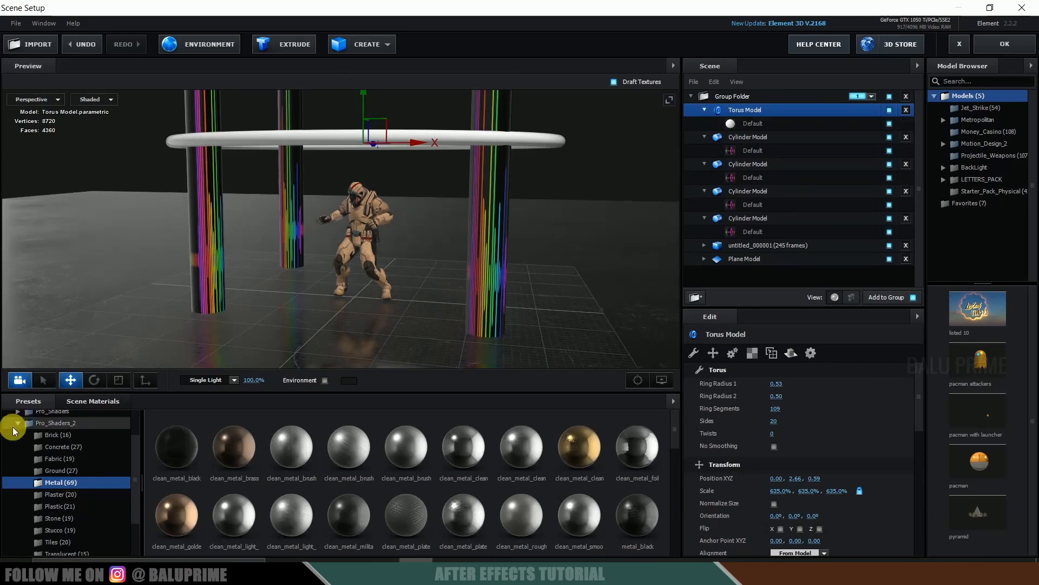
scroll(43, 460, "down", 2)
left_click(77, 536)
left_click_drag(349, 446, 773, 123)
left_click(846, 443)
left_click(776, 494)
left_click(860, 510)
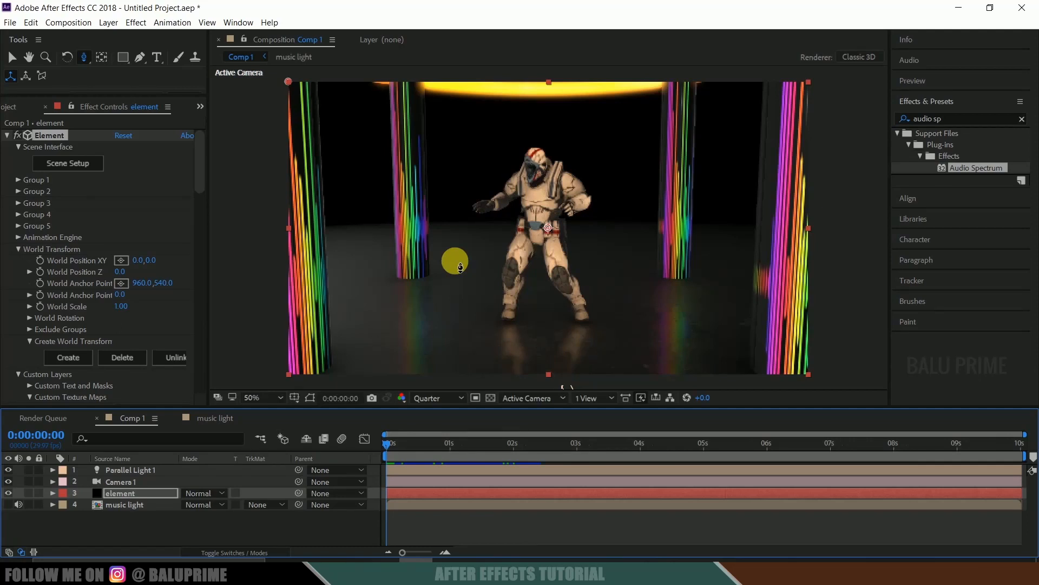
Create a World Transform null from the Element effect on the element layer
left_click(134, 492)
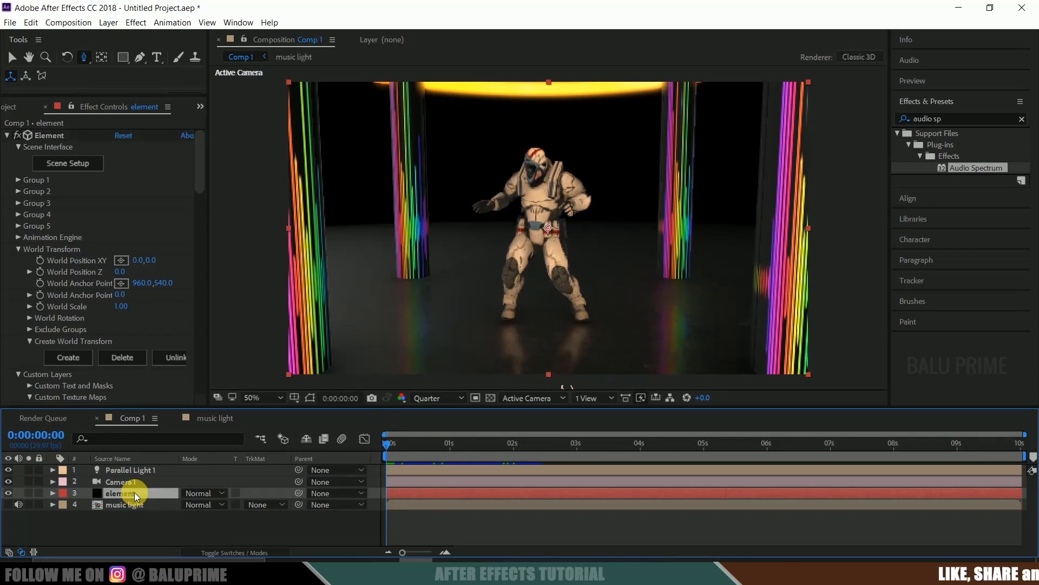
left_click(18, 249)
left_click(18, 249)
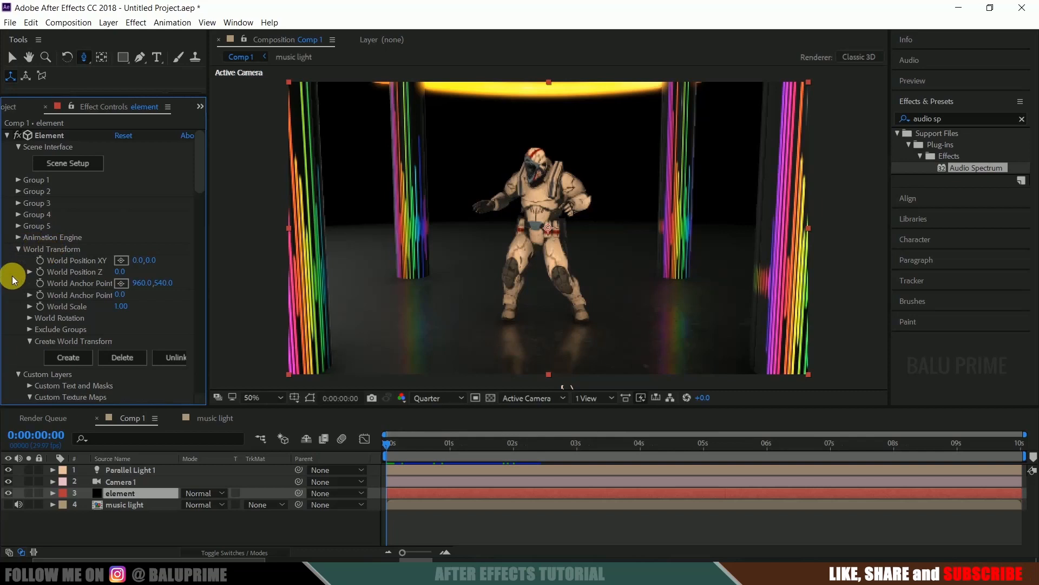
scroll(81, 311, "down", 2)
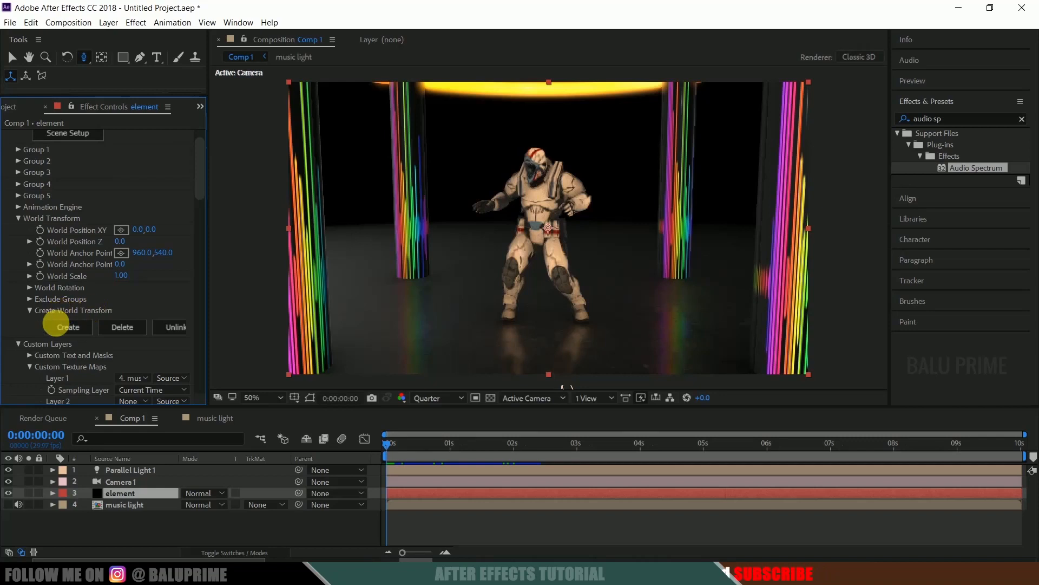
left_click(74, 332)
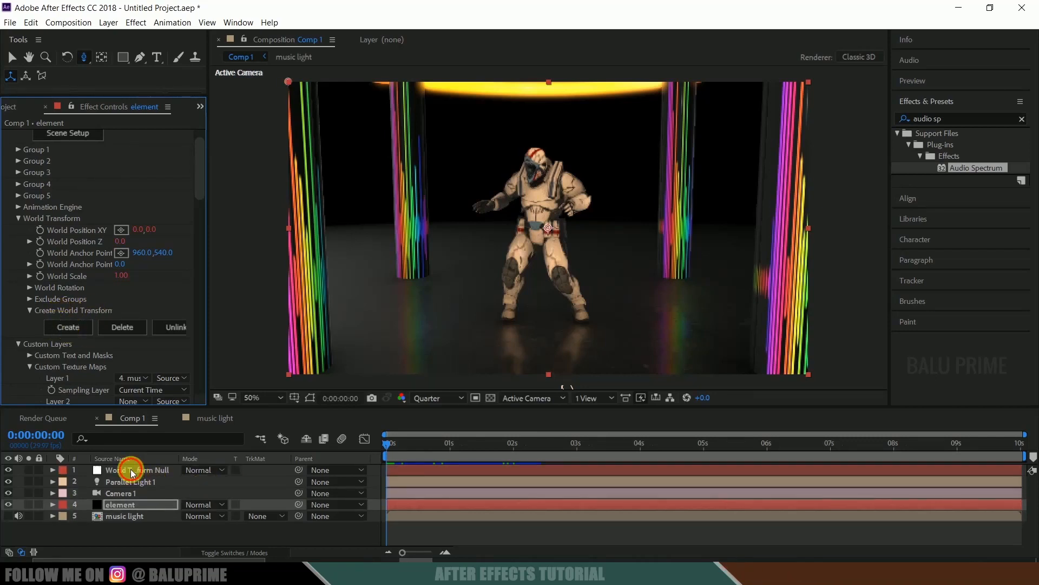
Keyframe the World Transform Null's Y Rotation at 0:00:00:00 with a value of -41°
left_click(131, 470)
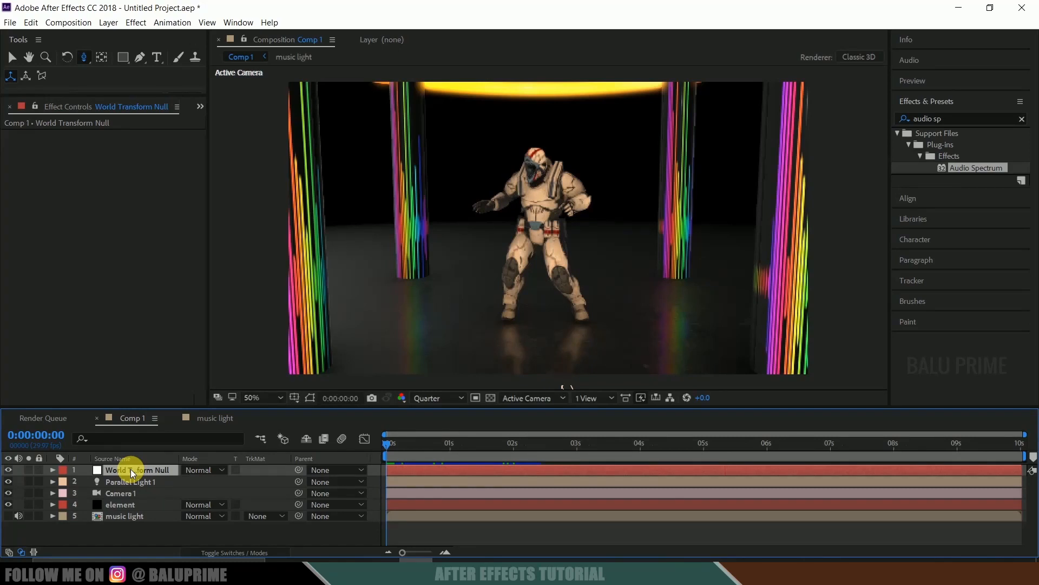
left_click(52, 470)
left_click(64, 482)
scroll(134, 489, "down", 2)
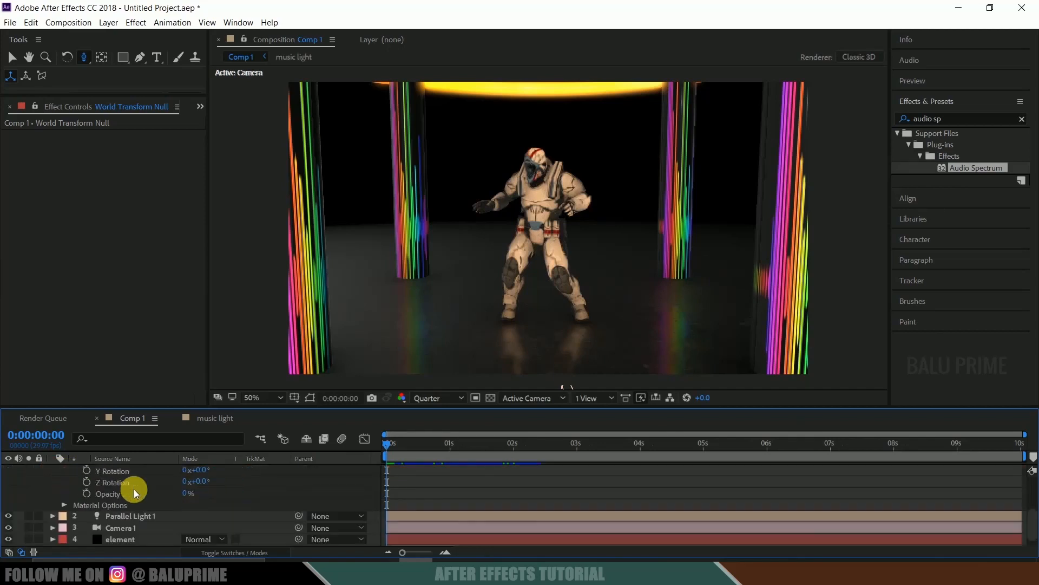
scroll(134, 490, "down", 2)
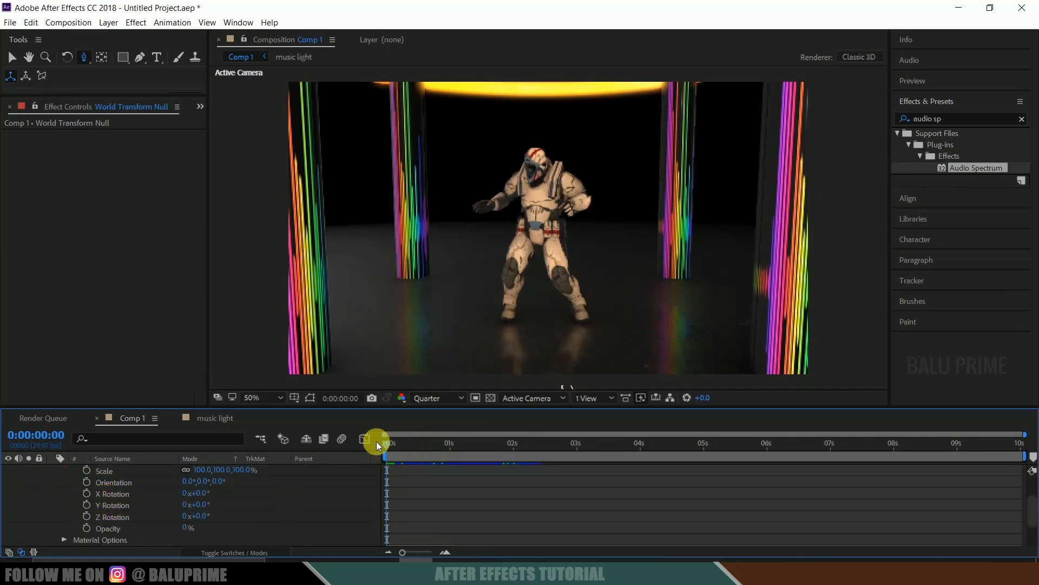
key("Home")
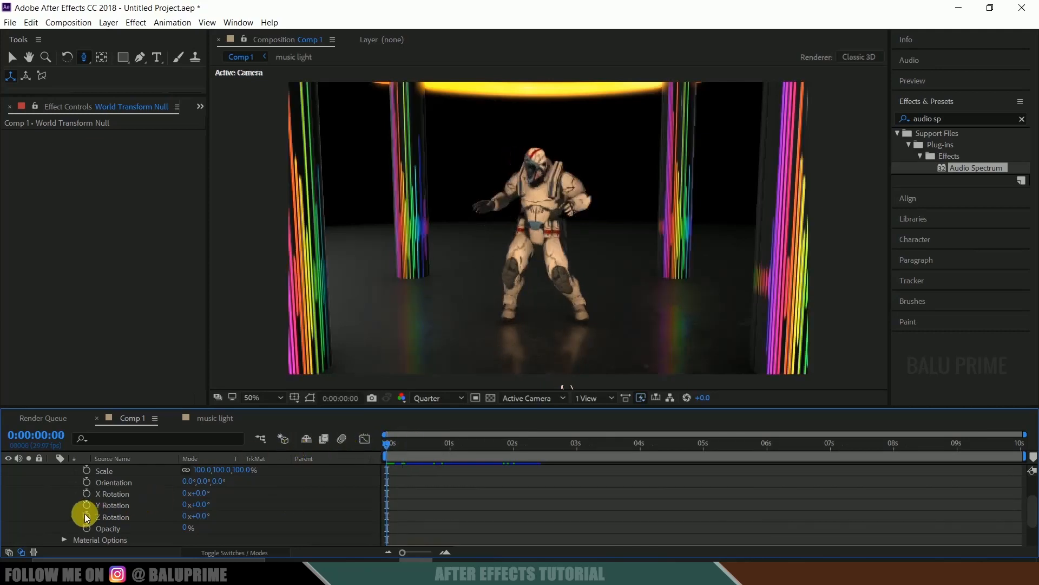
left_click(87, 505)
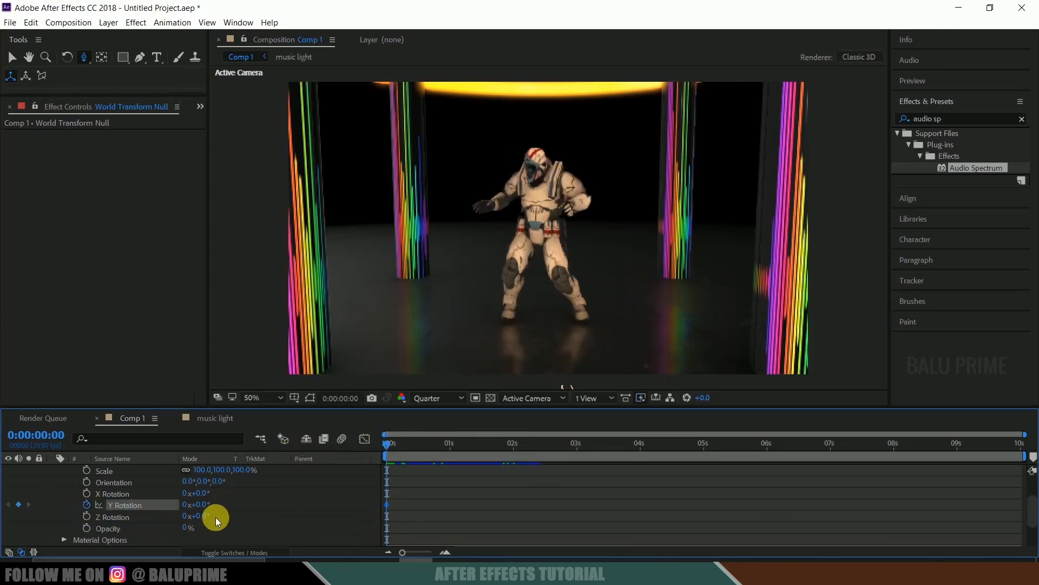
left_click_drag(207, 506, 246, 495)
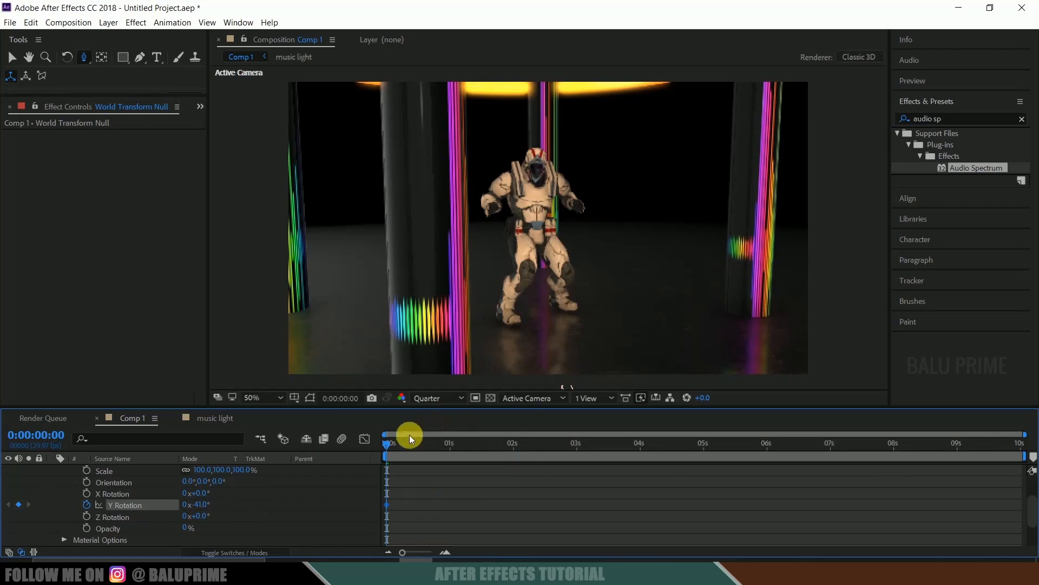
Set the null's Y Rotation to 41° at 0:00:10:00 and return the playhead to the start
left_click_drag(387, 443, 1027, 449)
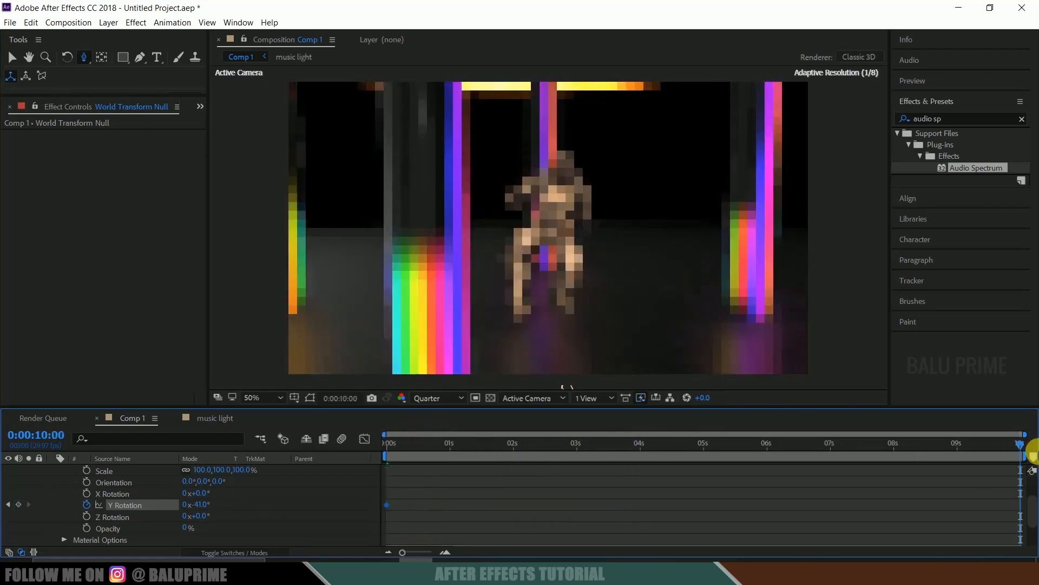
left_click_drag(197, 508, 248, 502)
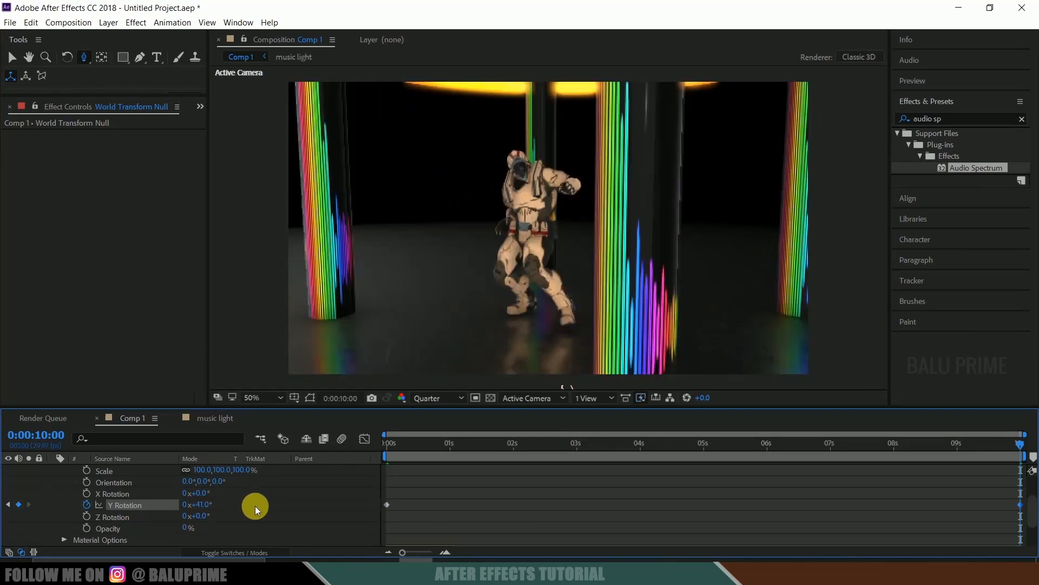
scroll(303, 482, "up", 2)
left_click(398, 444)
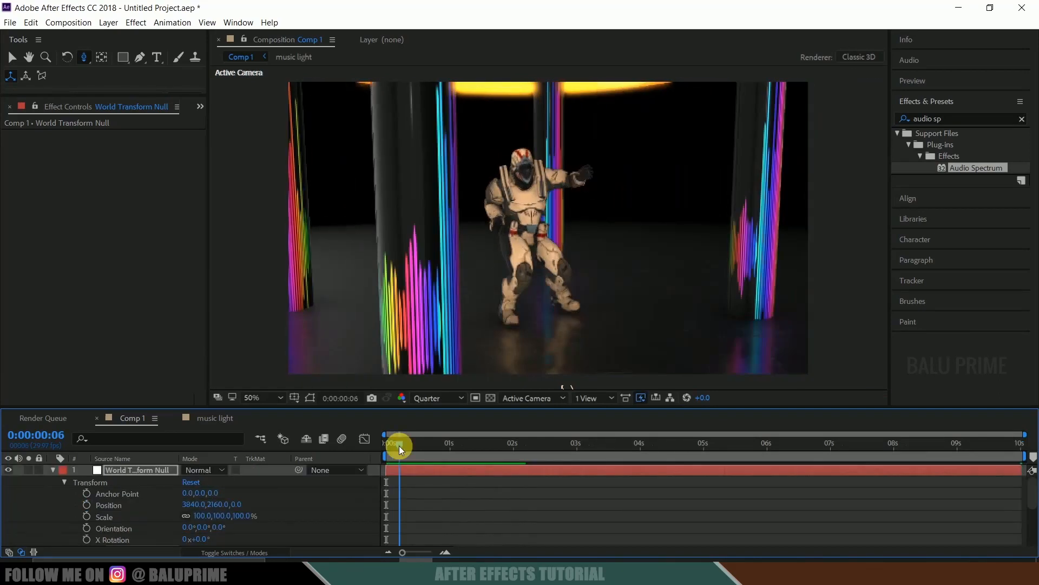
left_click_drag(397, 443, 7, 494)
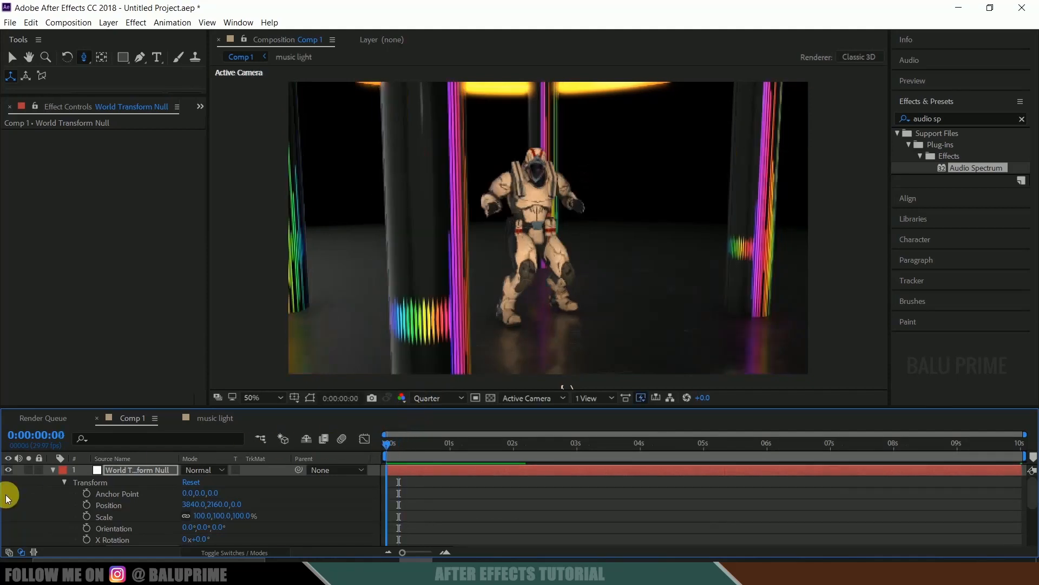
Turn on Depth of Field in Camera 1's options and set its Aperture to 150 pixels
left_click(52, 470)
left_click(118, 493)
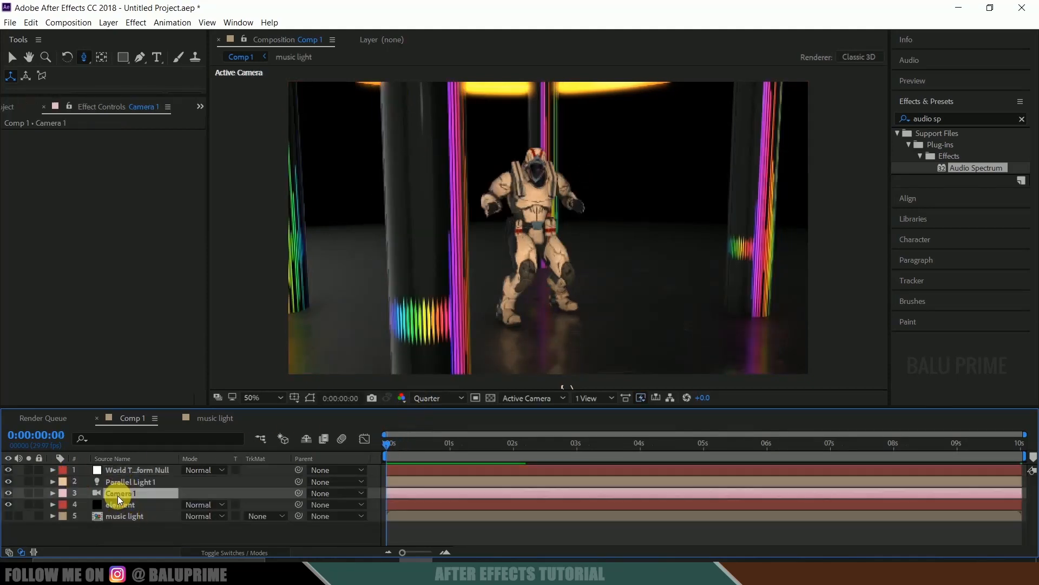
left_click(53, 493)
scroll(79, 515, "down", 1)
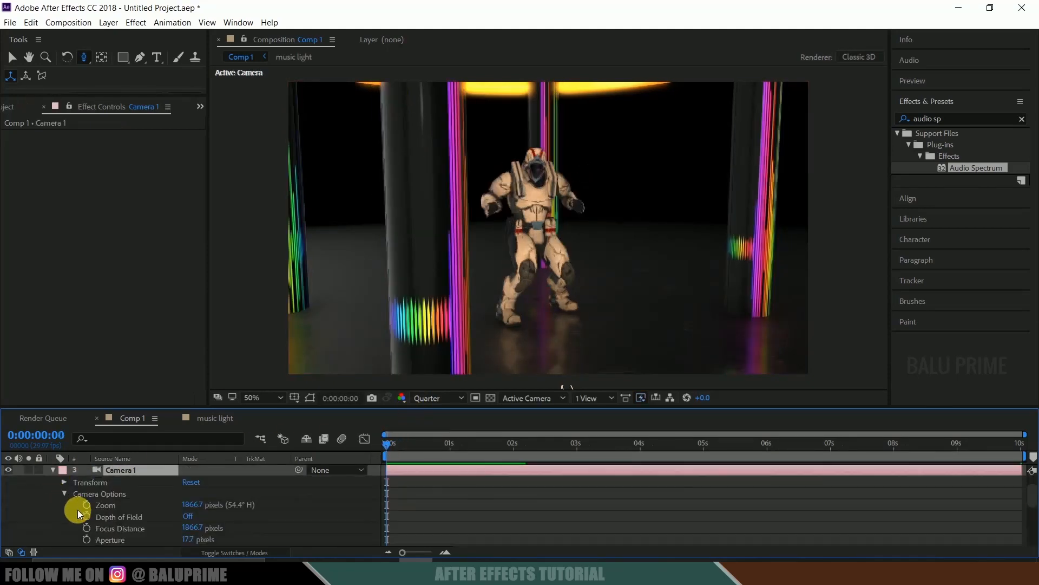
scroll(66, 496, "up", 1)
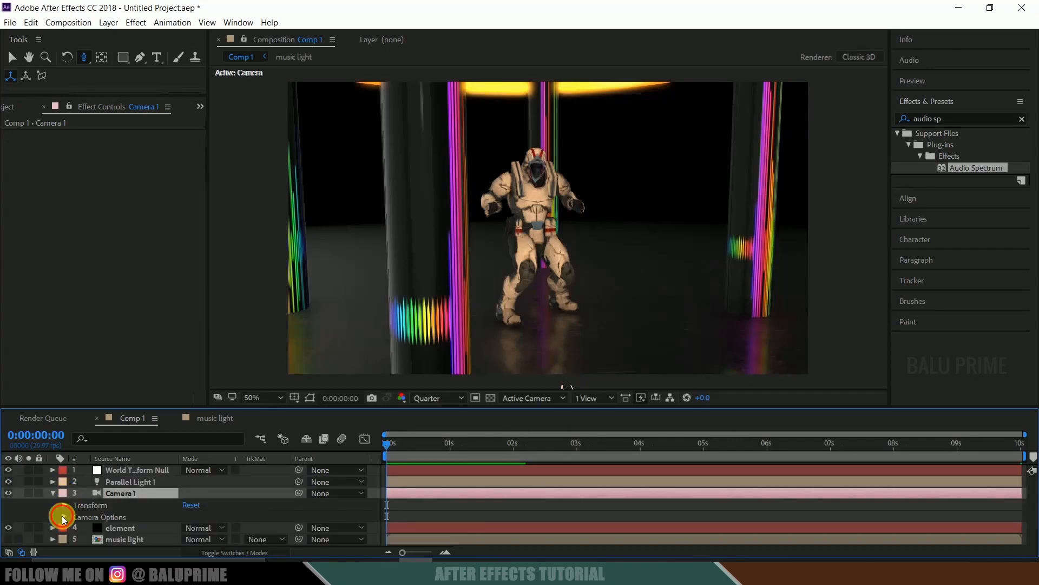
scroll(86, 513, "down", 2)
scroll(136, 508, "down", 1)
scroll(137, 492, "up", 1)
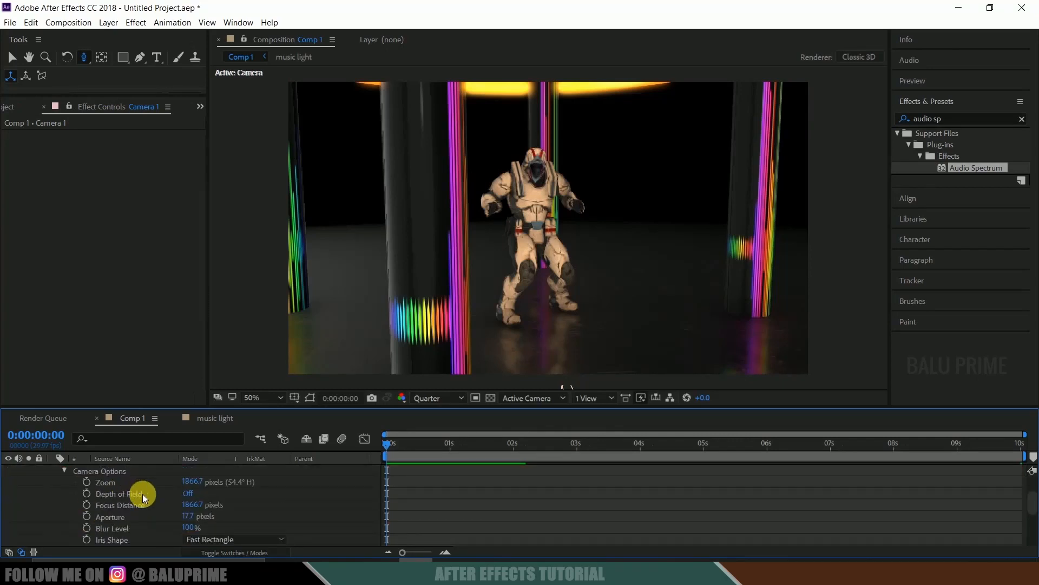
left_click(189, 494)
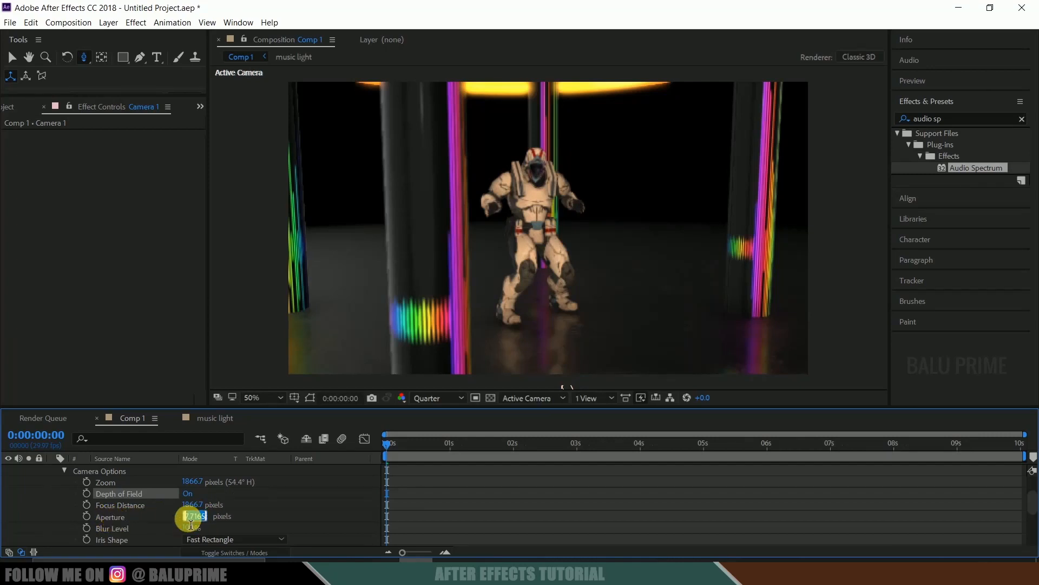
type("150")
key("Return")
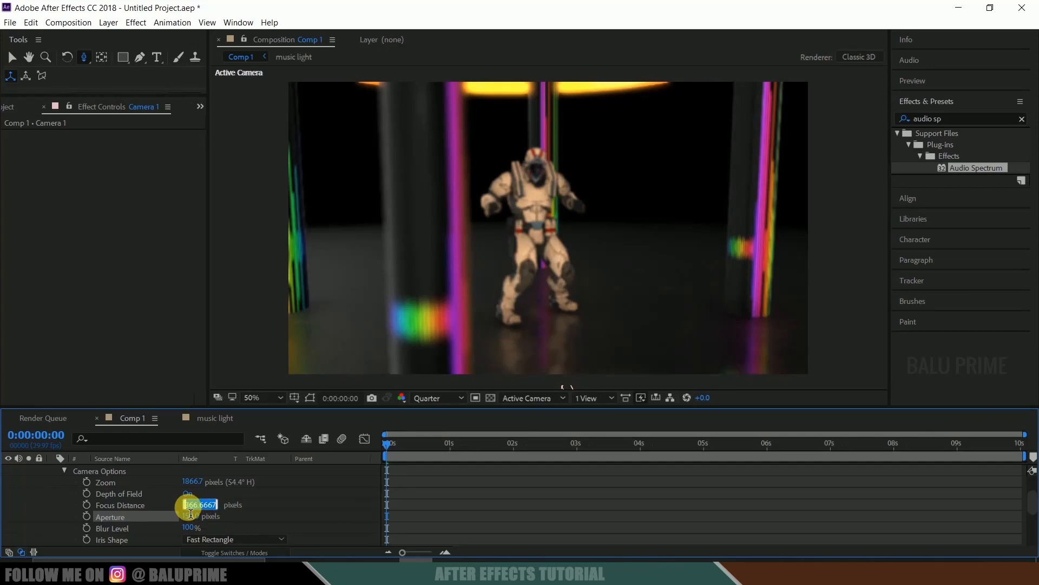
Try Focus Distance values of 2000, 1500 and 1400 pixels on Camera 1
type("2000")
left_click(192, 510)
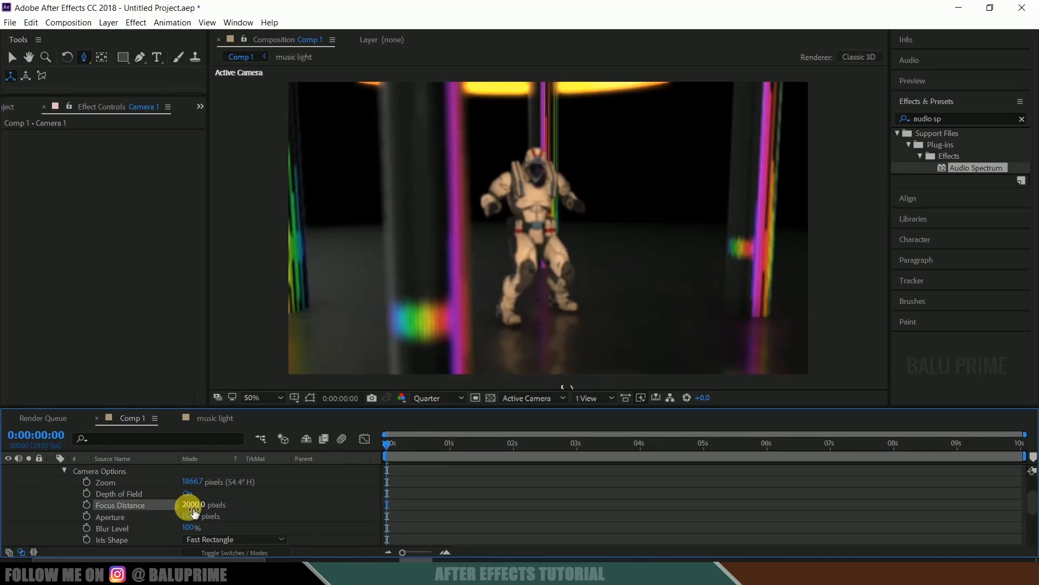
left_click(192, 509)
type("1500")
left_click(193, 511)
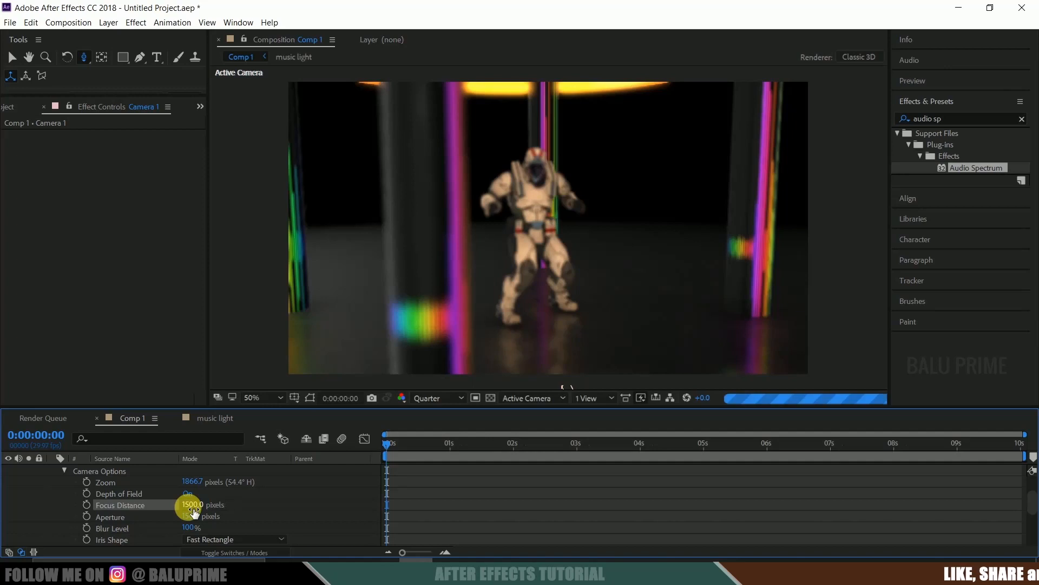
left_click(192, 512)
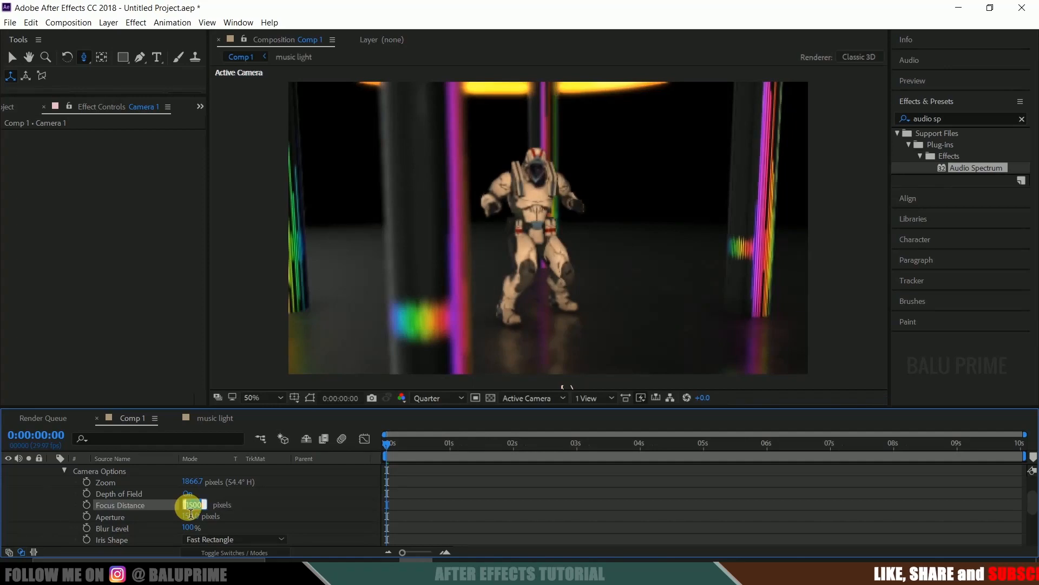
type("1400")
key("Return")
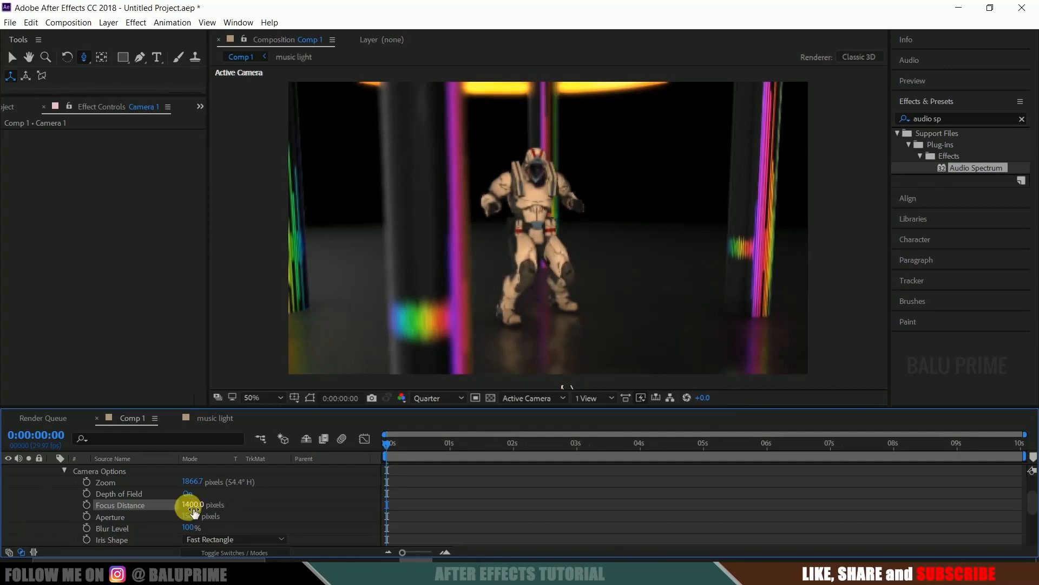
Set Camera 1's Focus Distance to 1450 pixels and play a preview of the composition
left_click(193, 506)
type("1450")
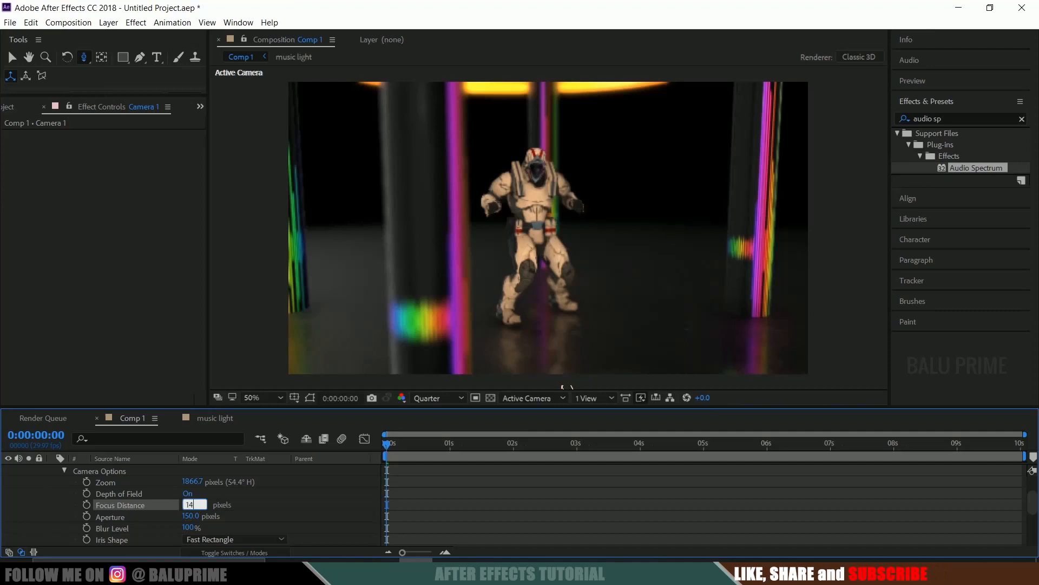
key("Return")
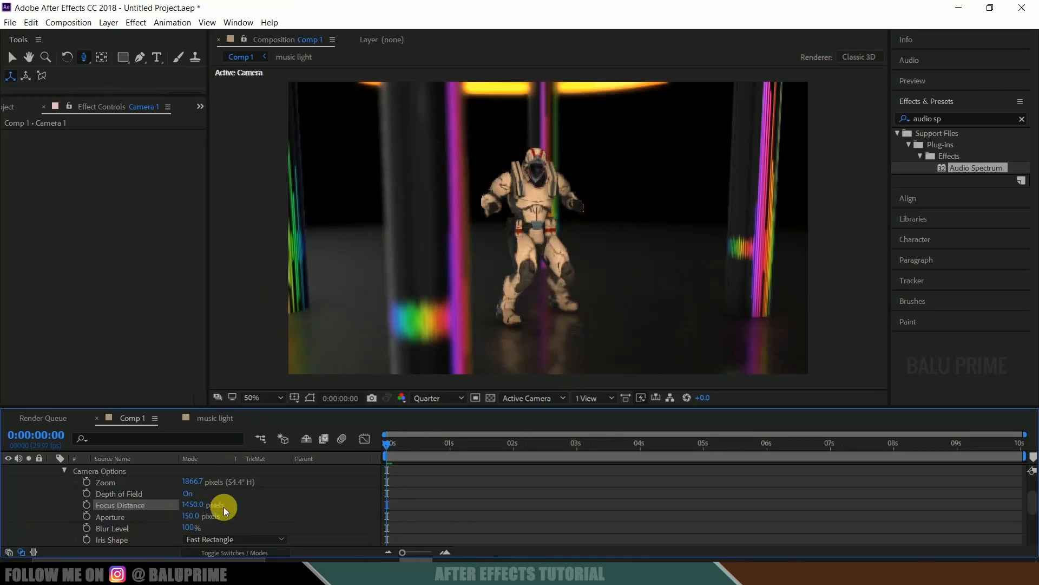
key("space")
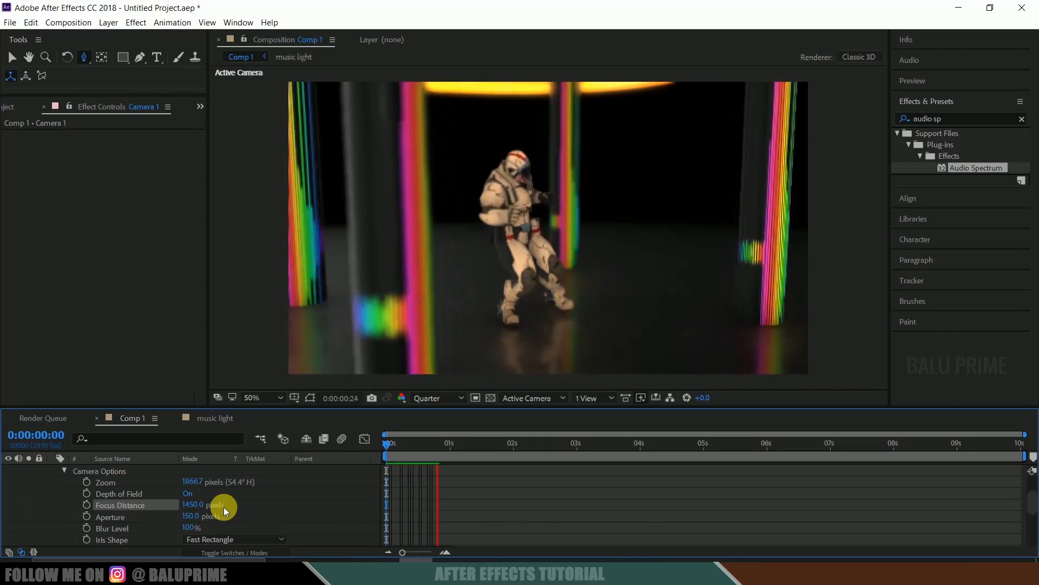